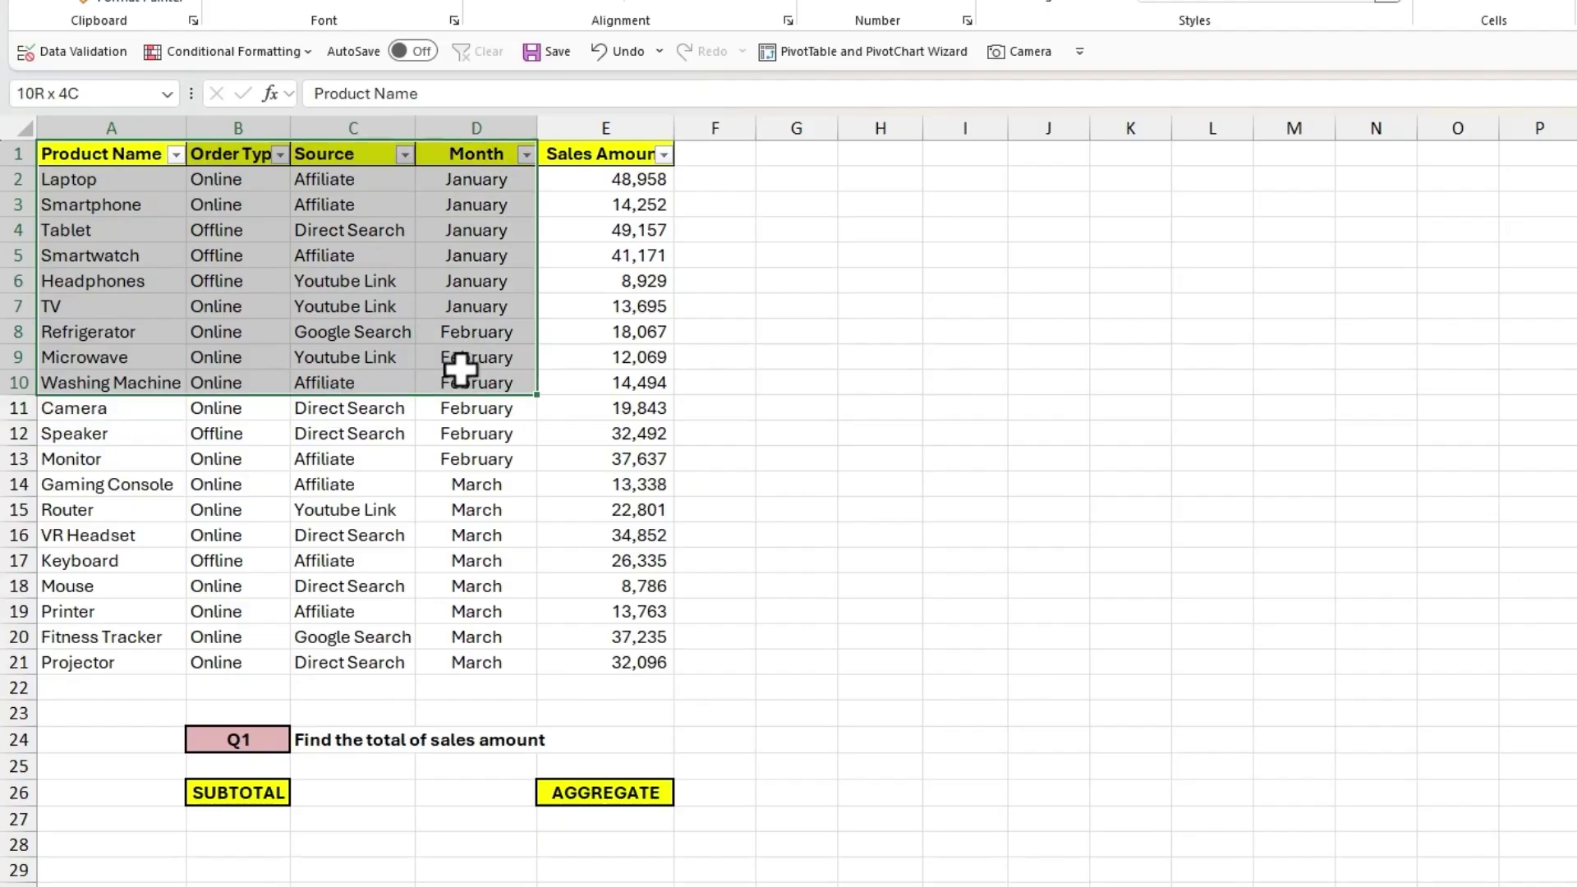
left_click(581, 383)
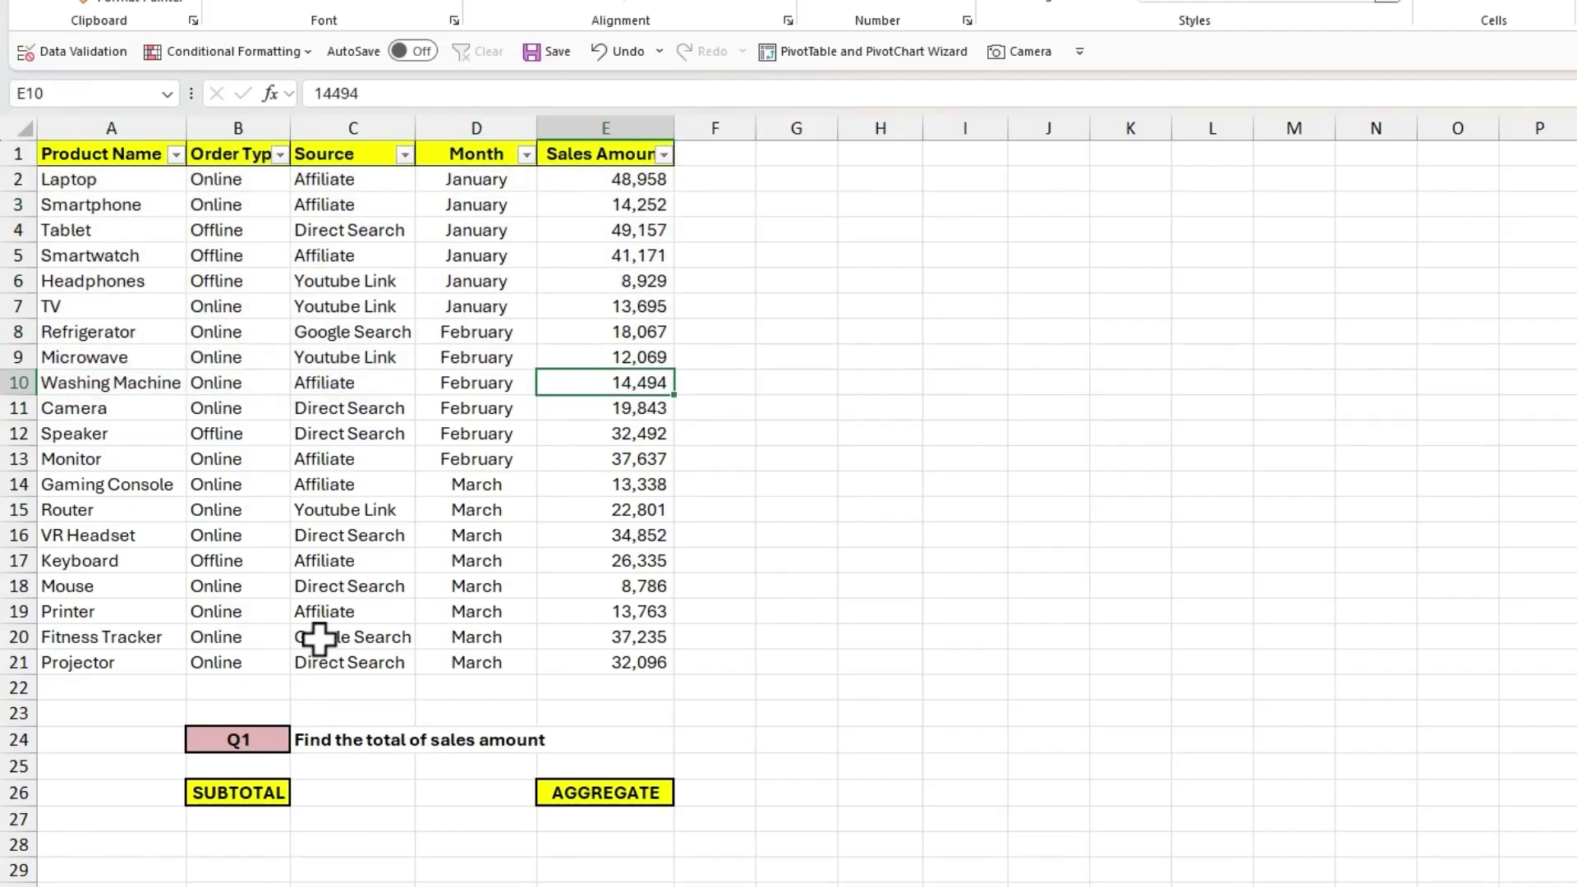
left_click(278, 740)
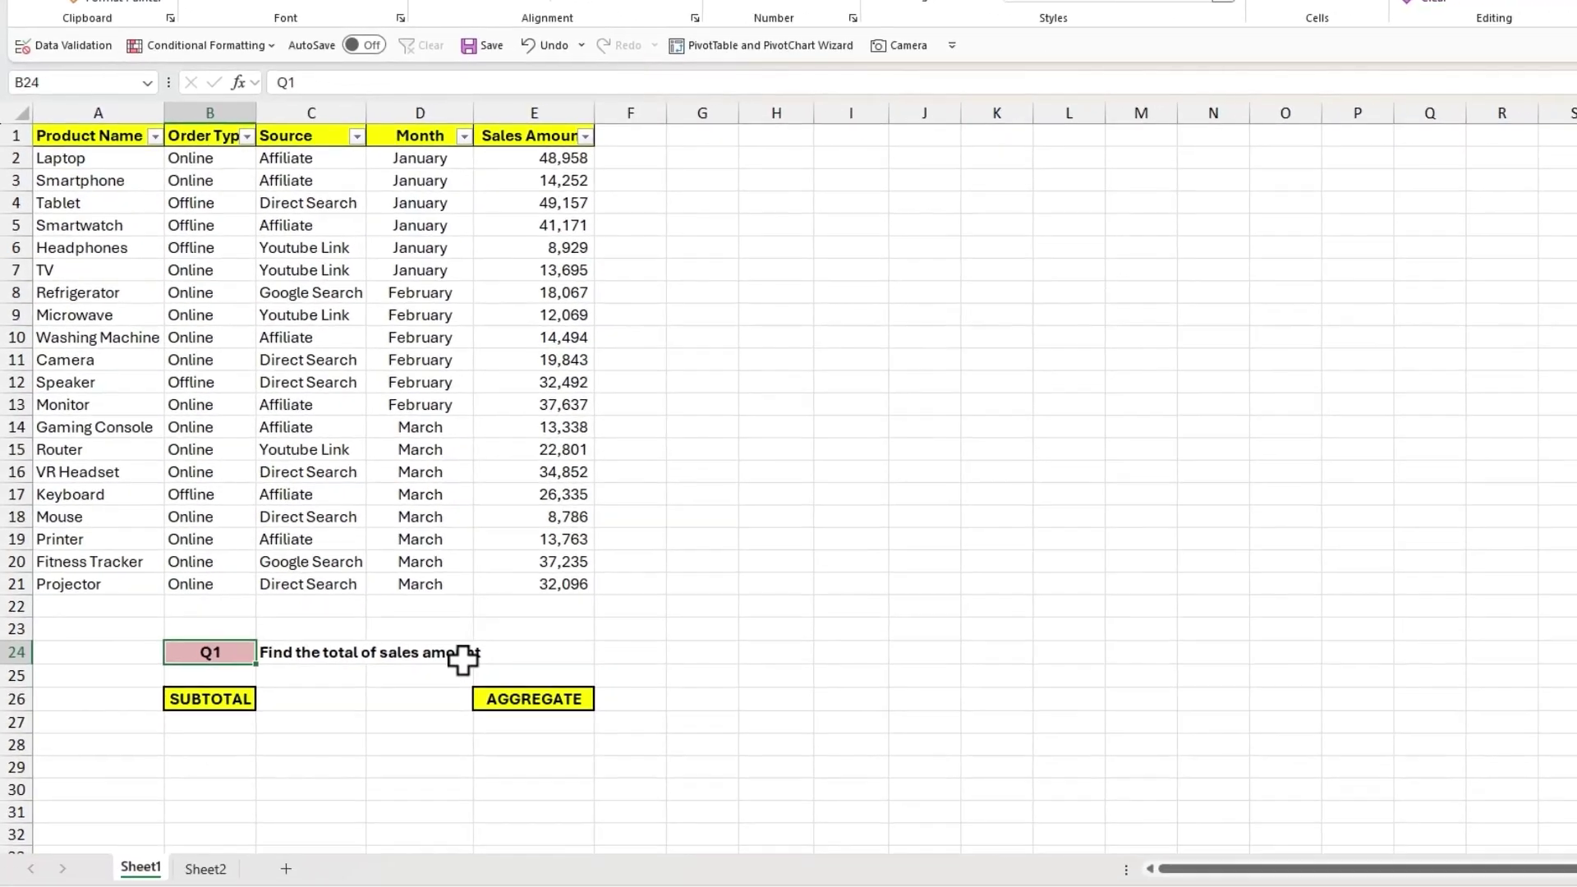
left_click(219, 680)
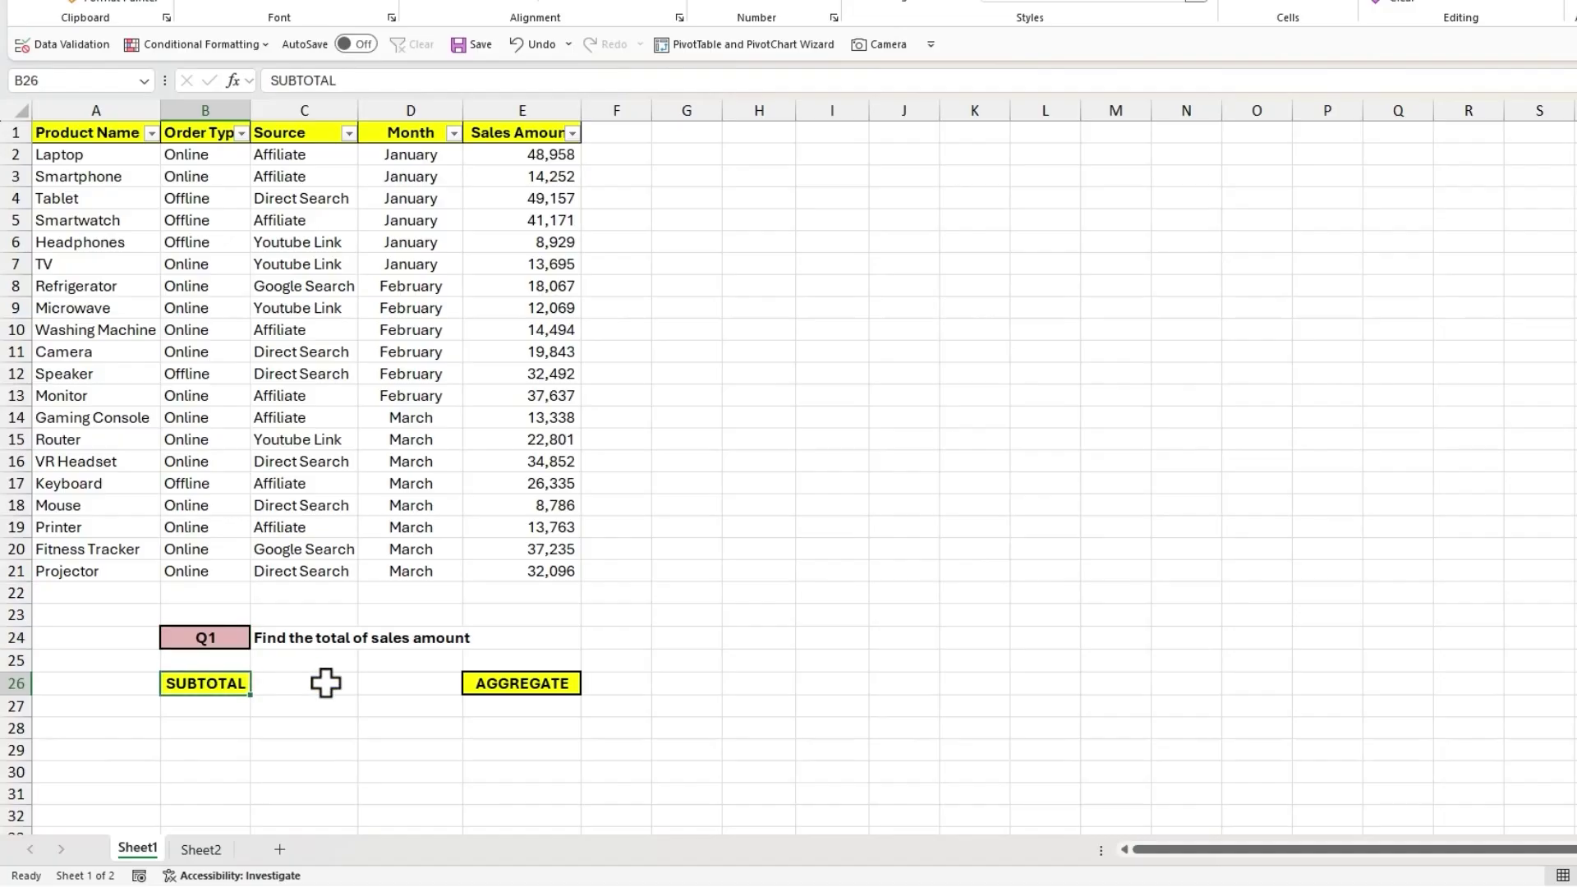
left_click(477, 685, "ctrl")
Start a SUBTOTAL formula in cell B27 and look through its available function numbers, from 1 - AVERAGE to 111 - VAR.P.
left_click(243, 707)
type("=subt")
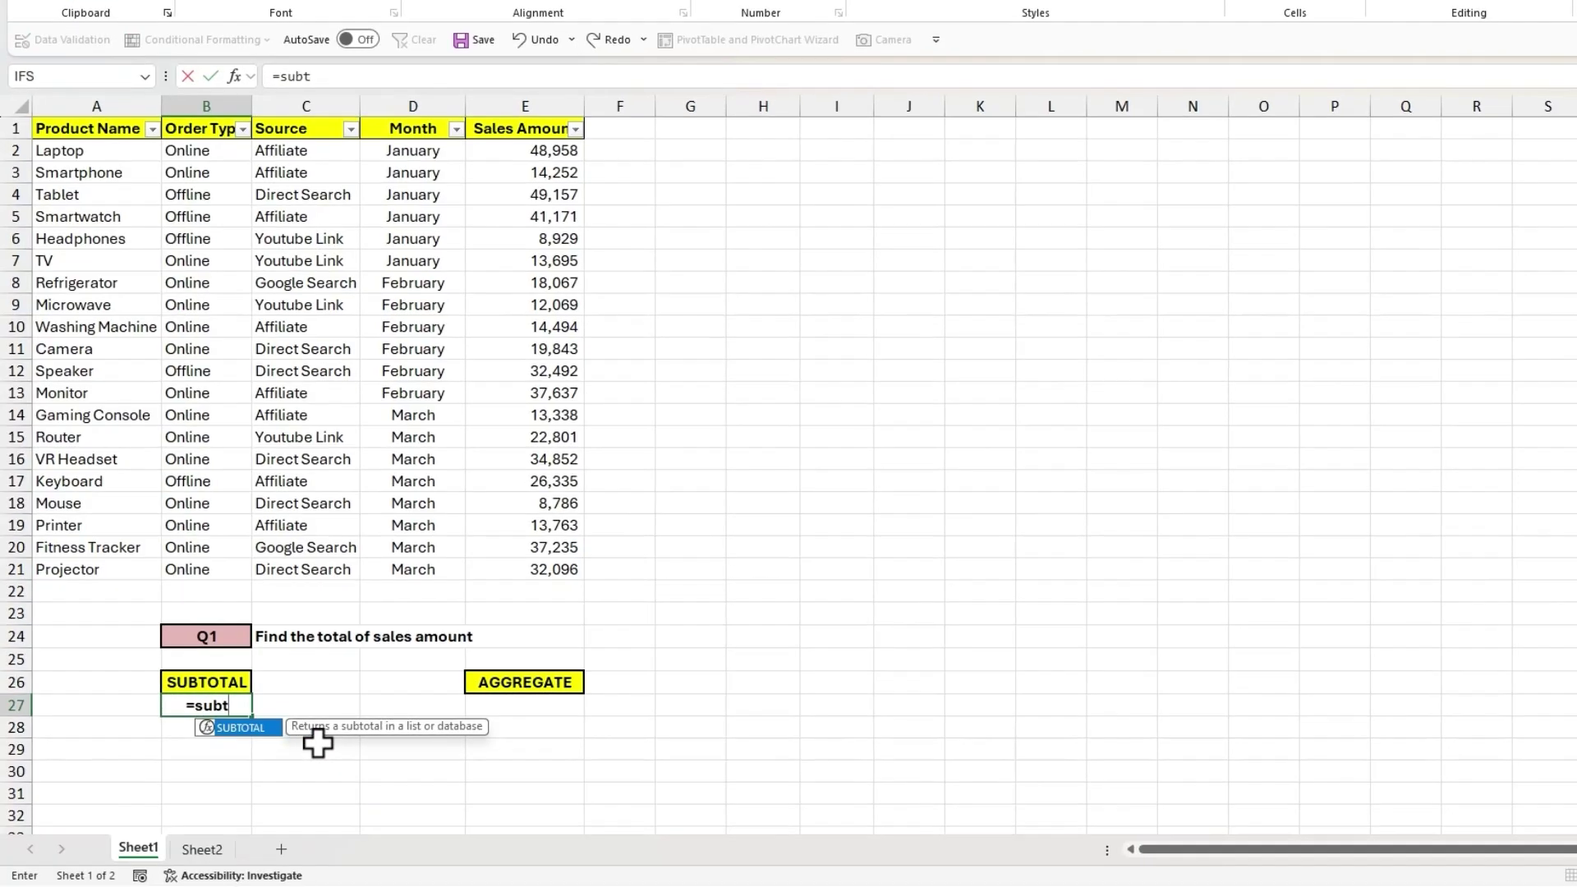
key("Tab")
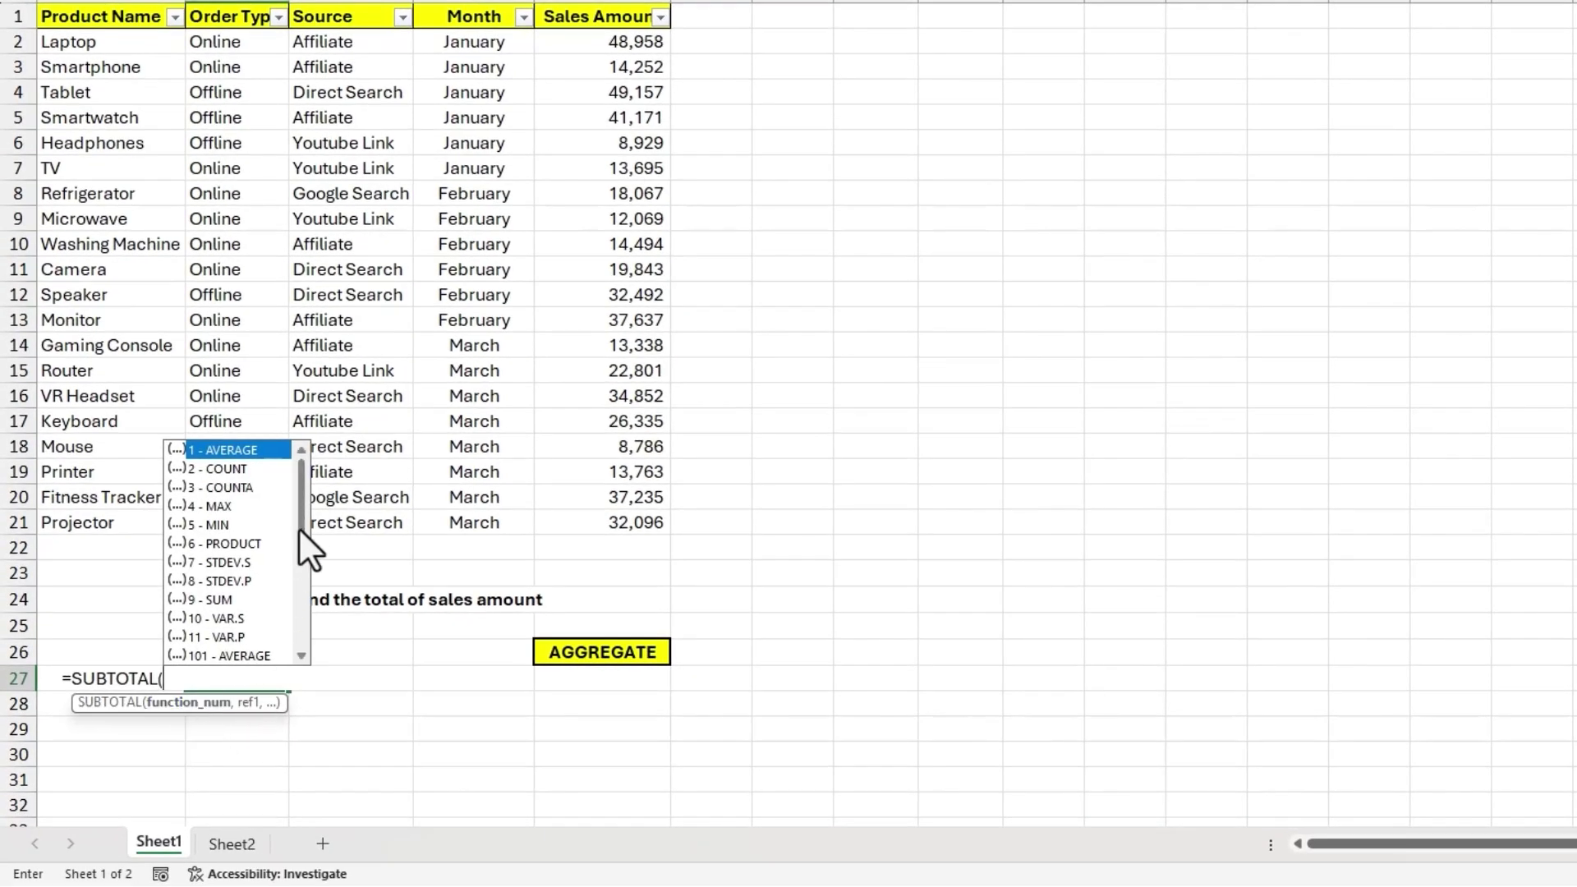
mouse_move(302, 519)
left_mouse_down()
mouse_move(298, 606)
mouse_move(304, 528)
left_mouse_up()
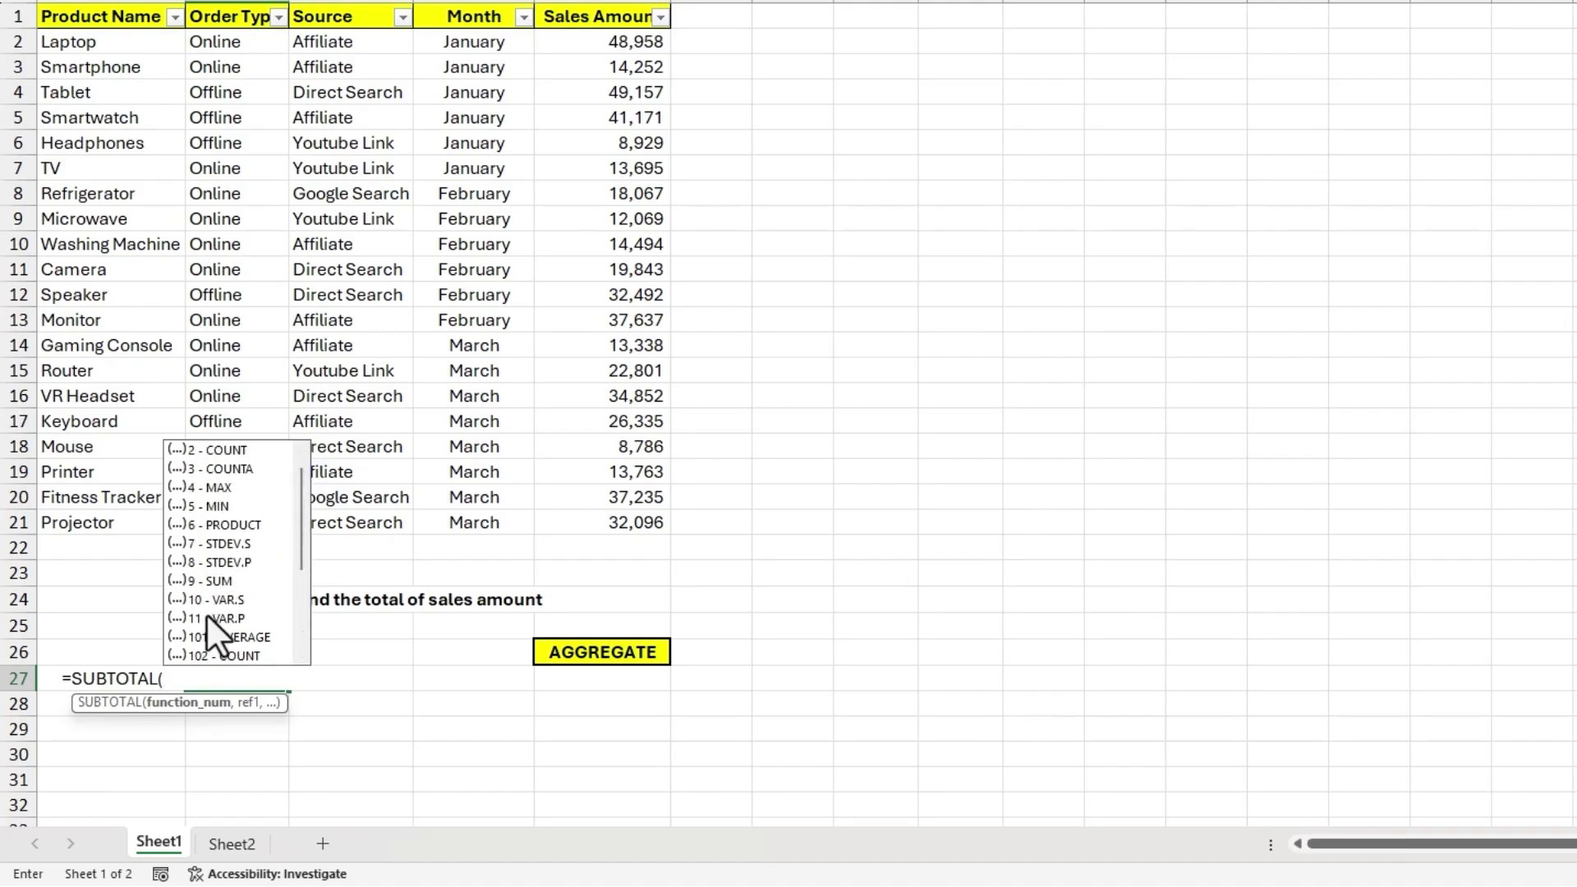
left_click_drag(298, 521, 298, 623)
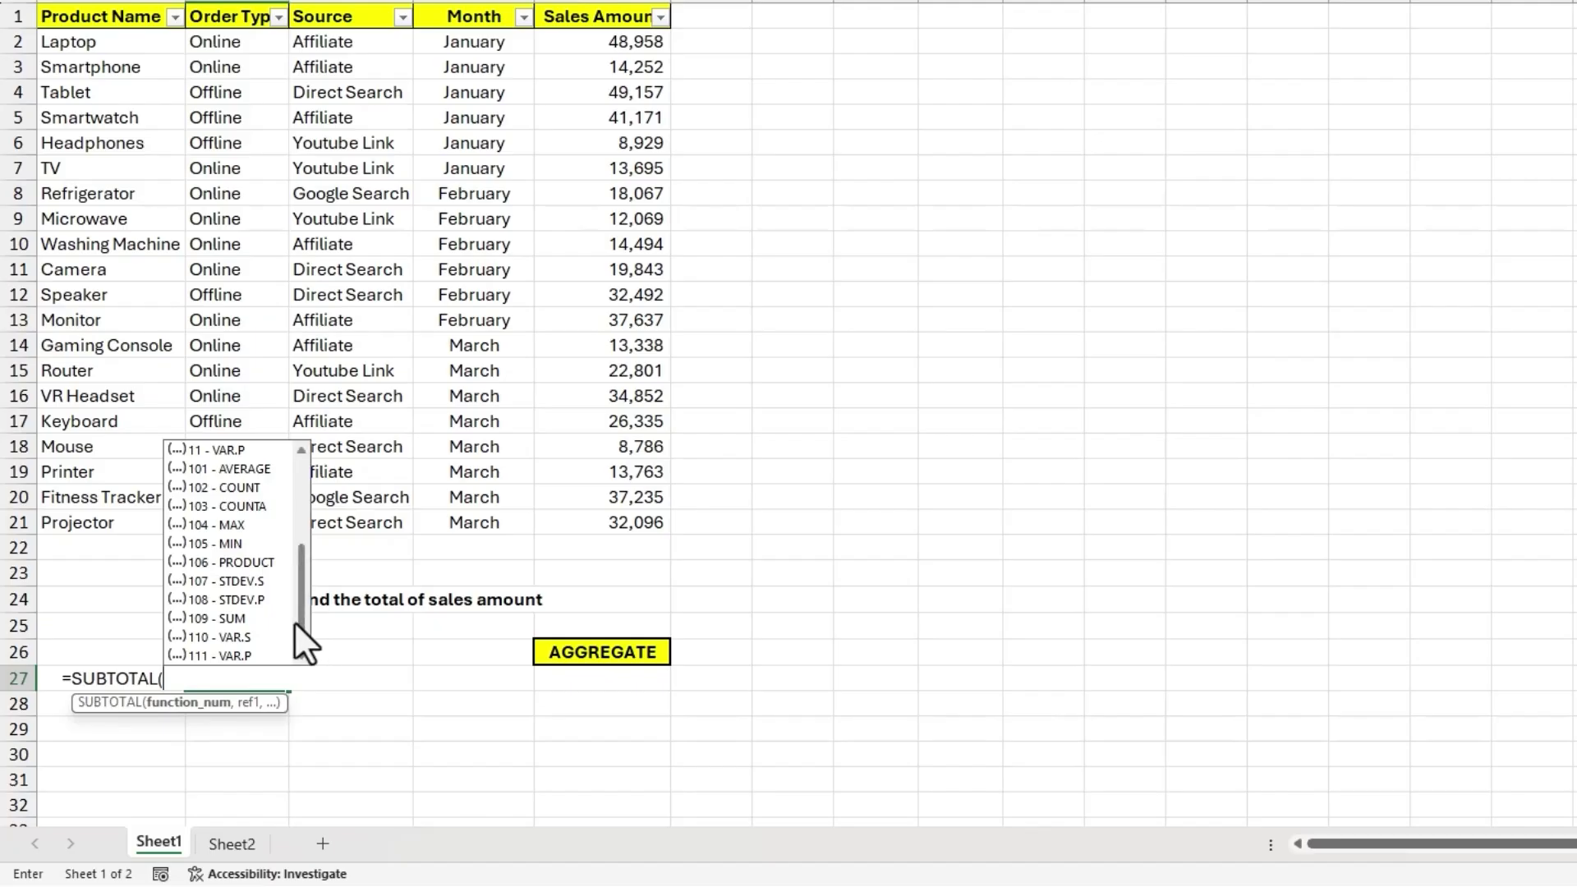
left_click_drag(297, 622, 299, 522)
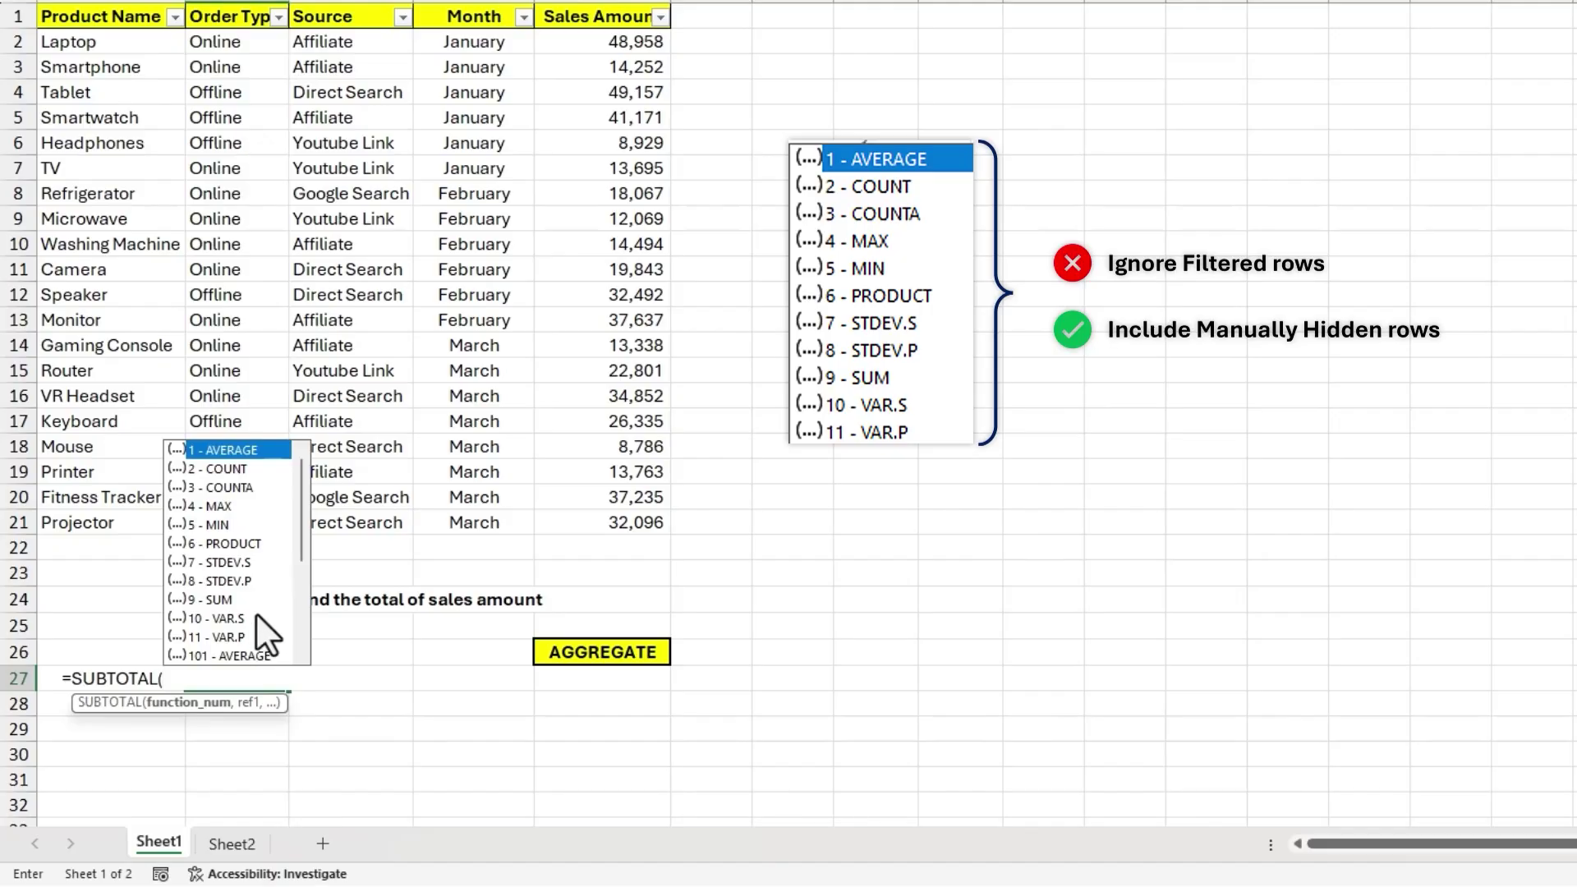
left_click_drag(298, 540, 299, 644)
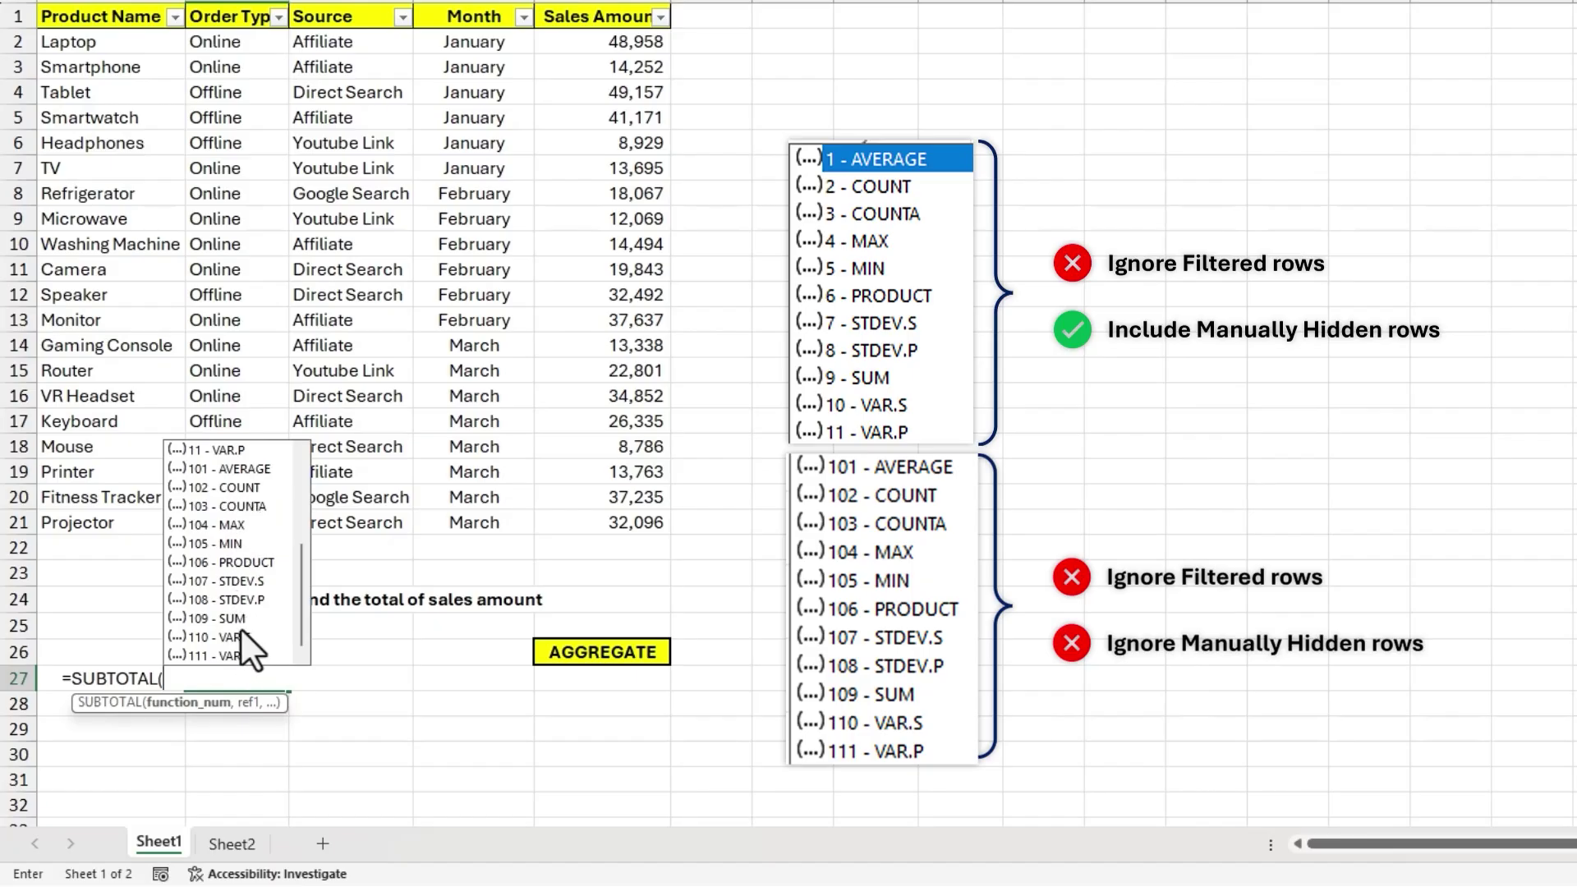
left_click_drag(298, 615, 297, 575)
Complete the SUBTOTAL formula in B27 with function 9 - SUM over the sales amounts in E2:E21.
left_click(215, 507)
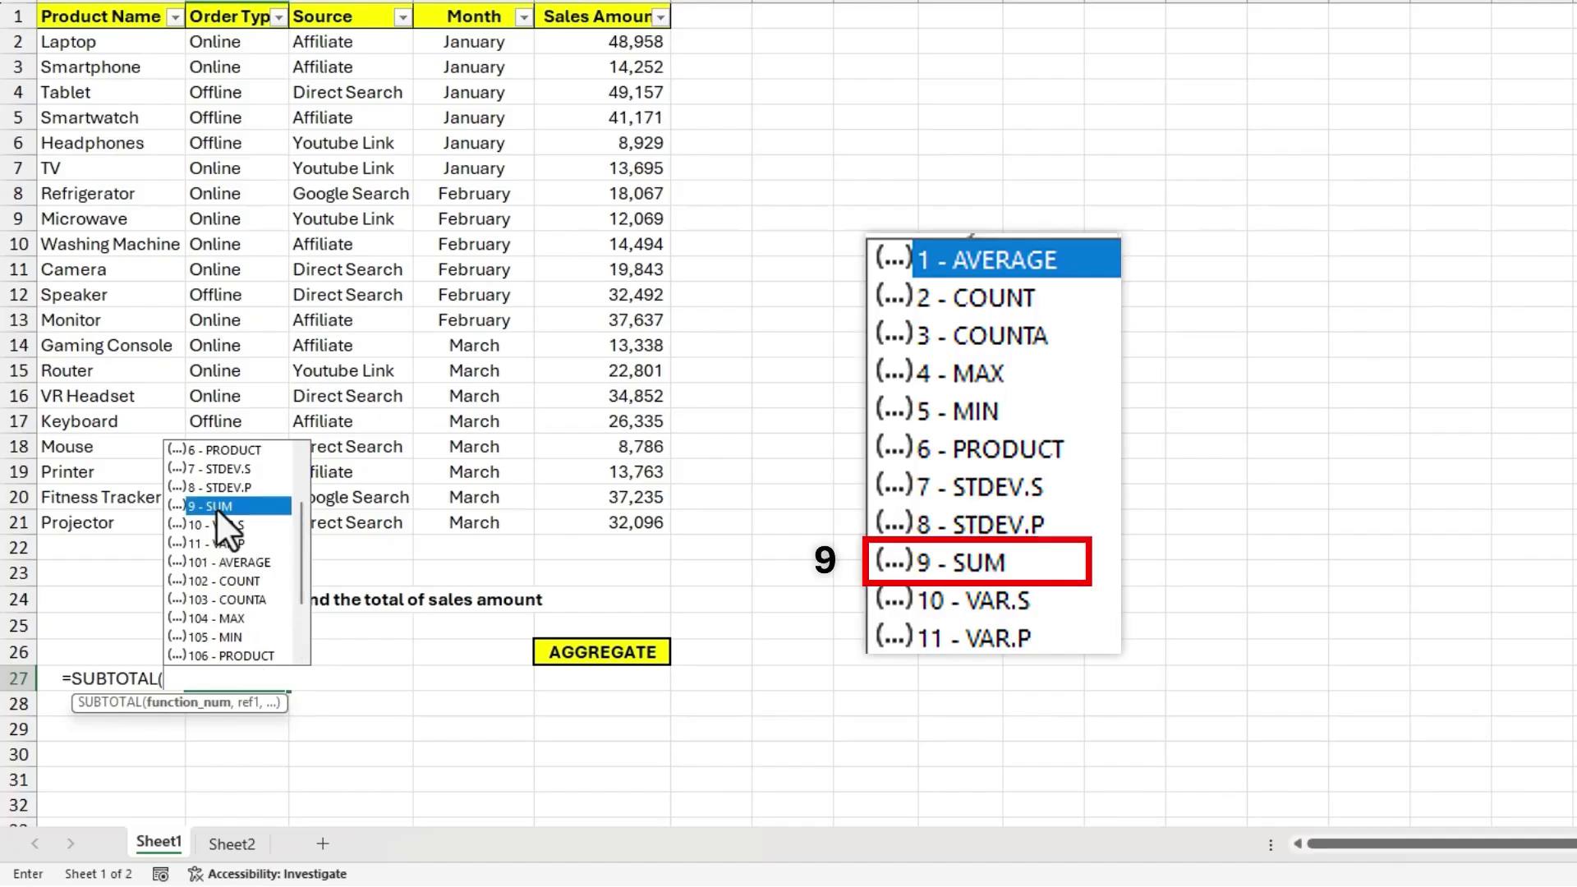
double_click(224, 505)
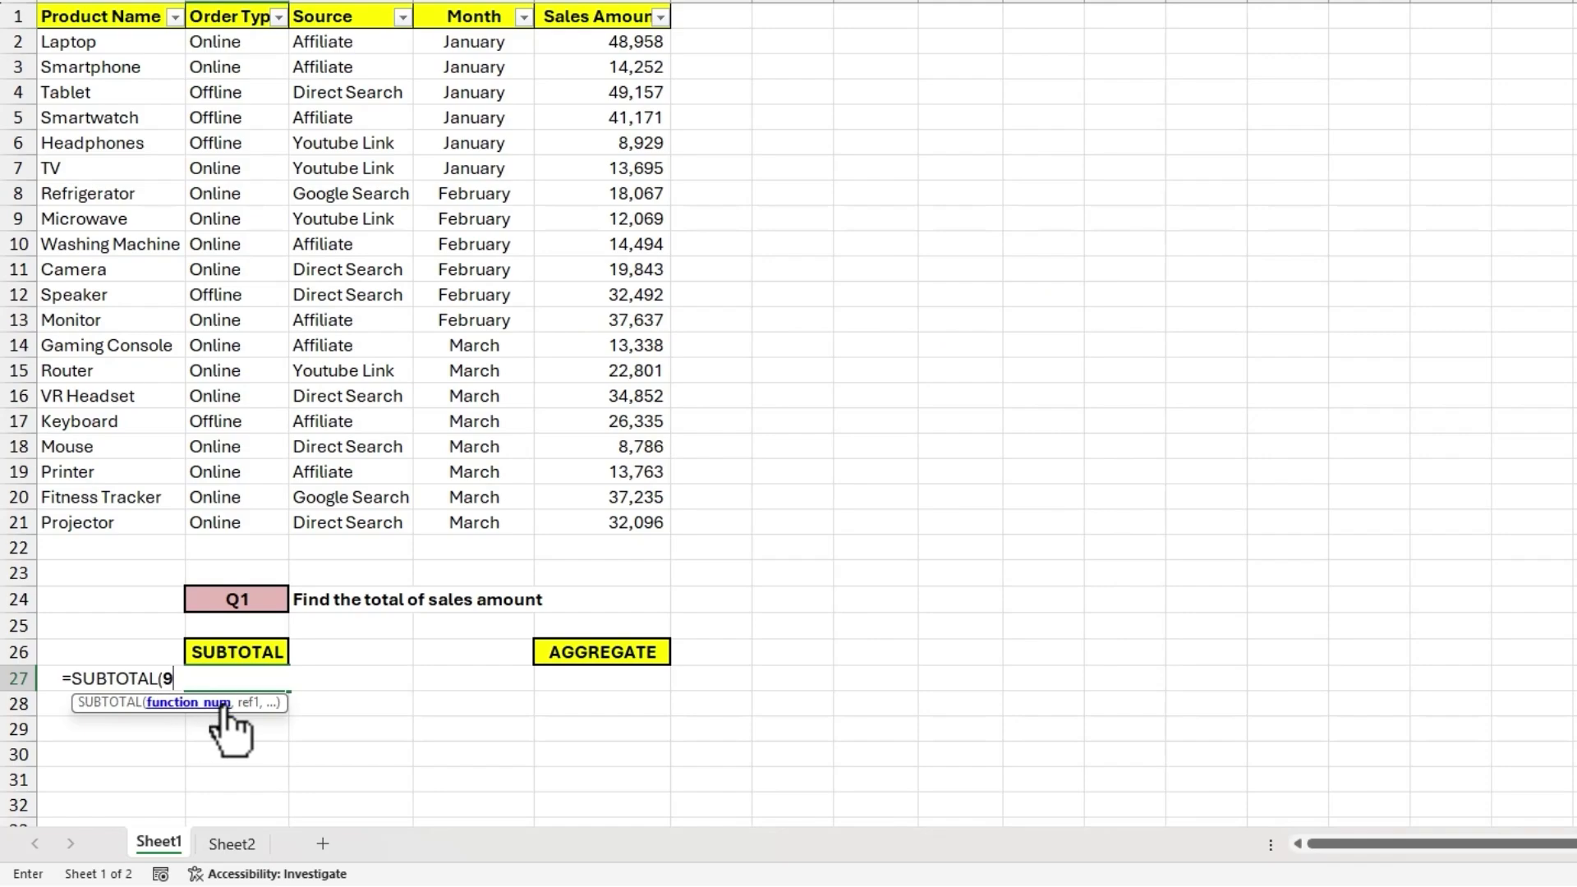
type(",")
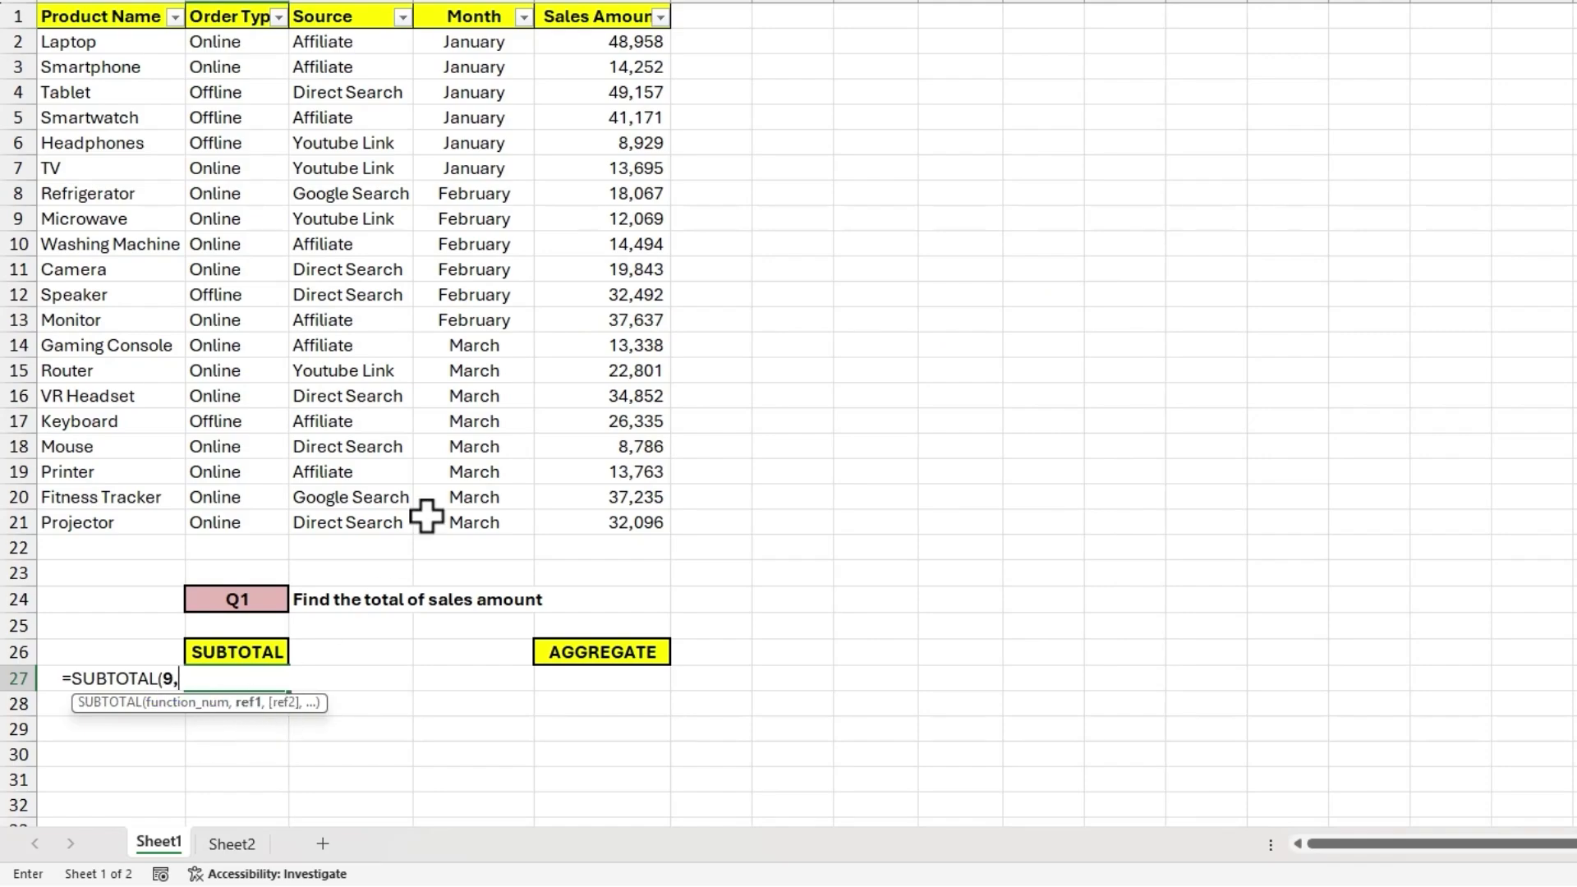
left_click_drag(598, 43, 605, 510)
type(")")
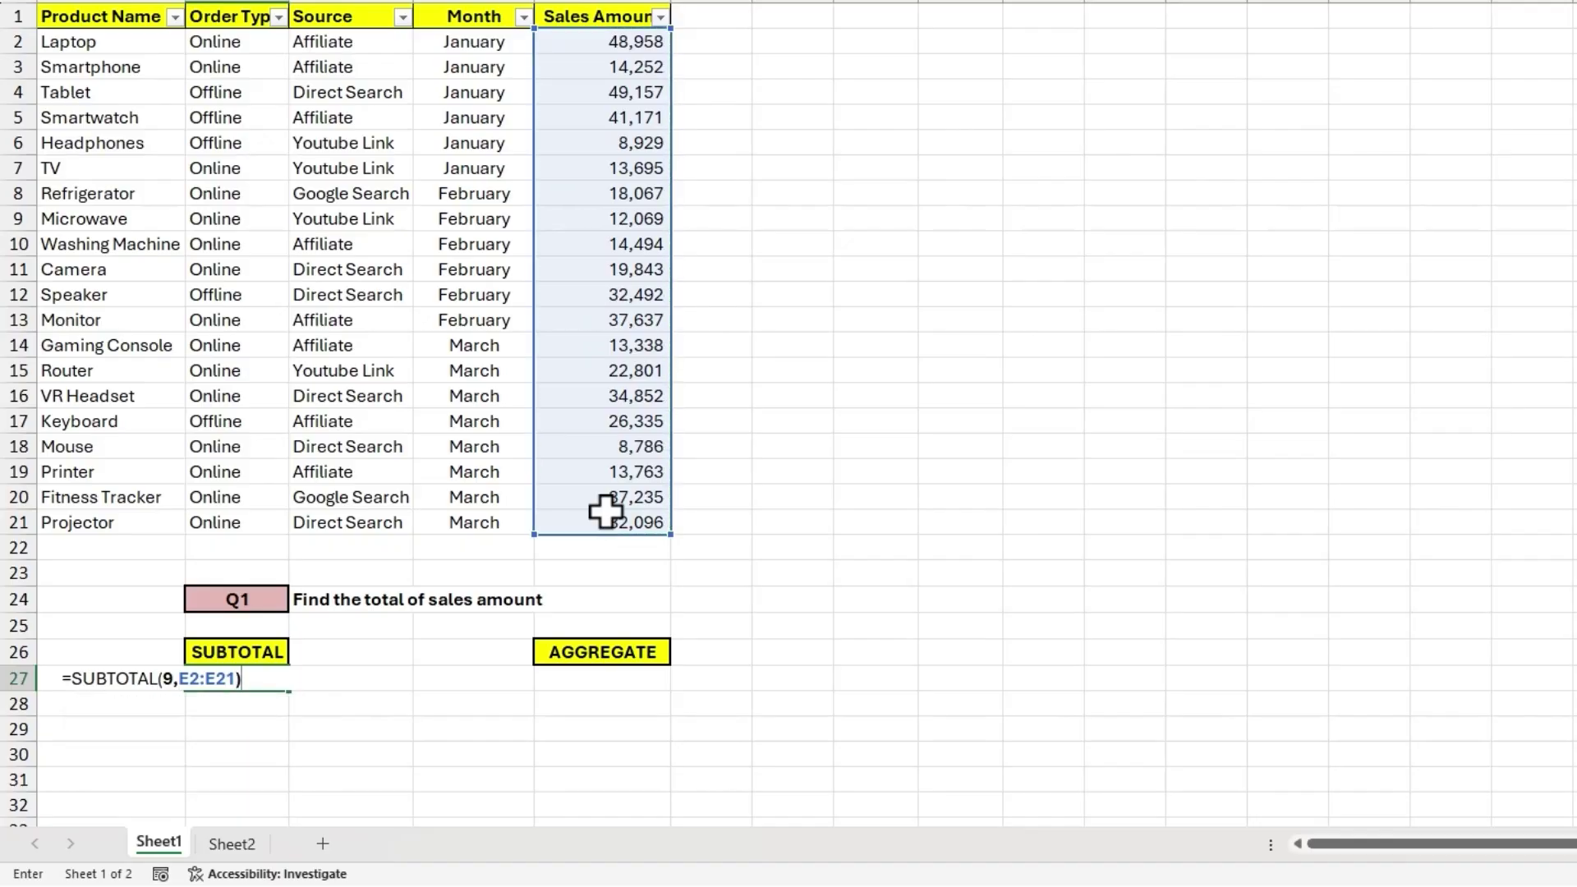
key("Return")
key("Up")
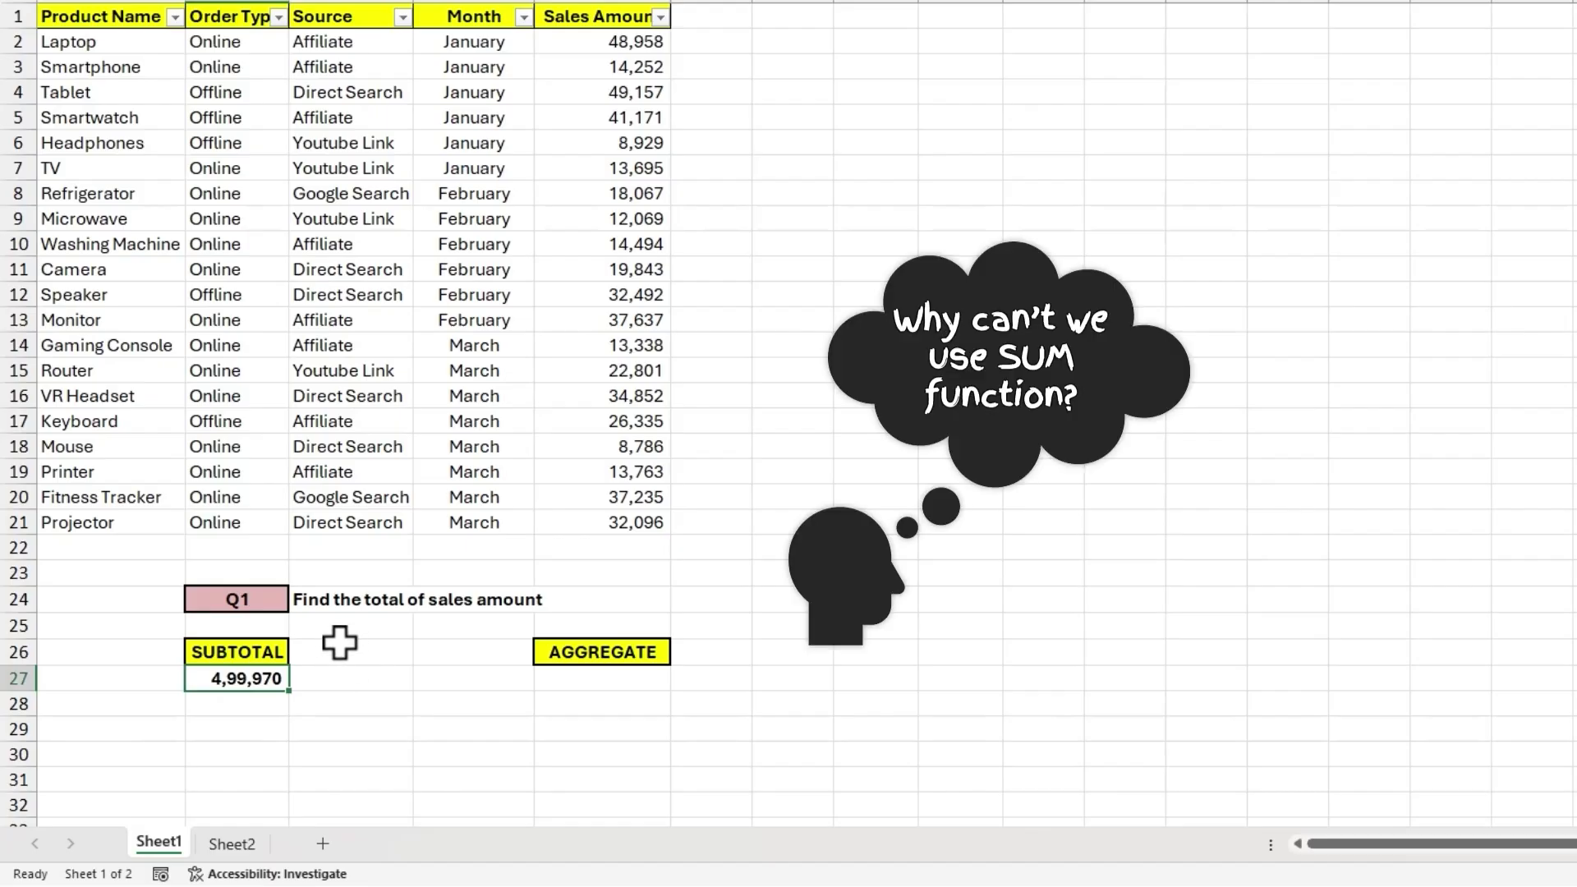
left_click(238, 652)
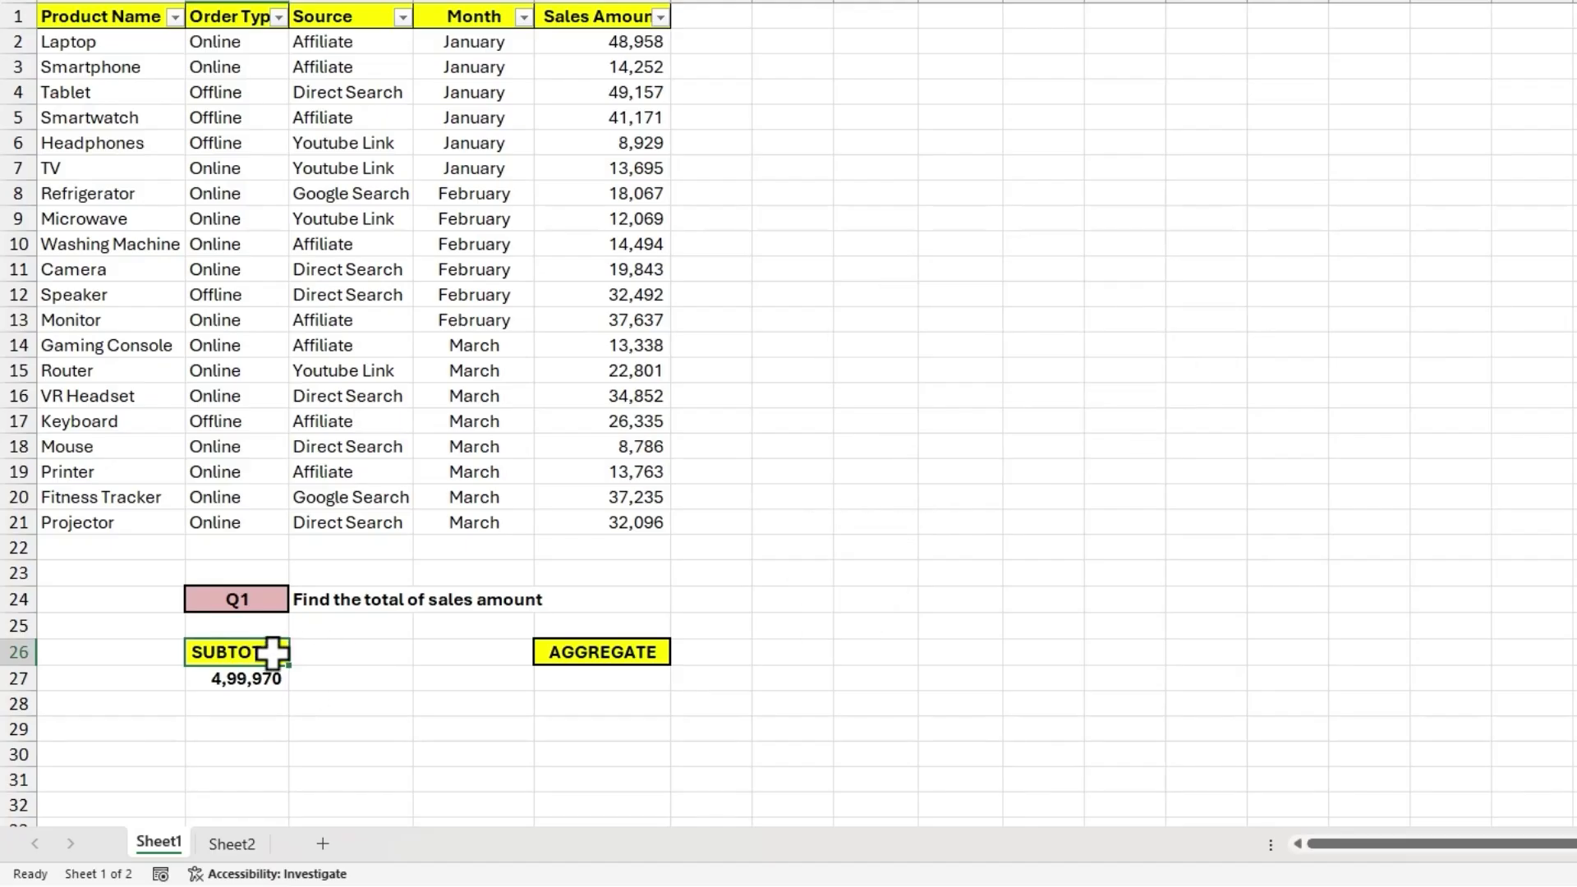
left_click(385, 569)
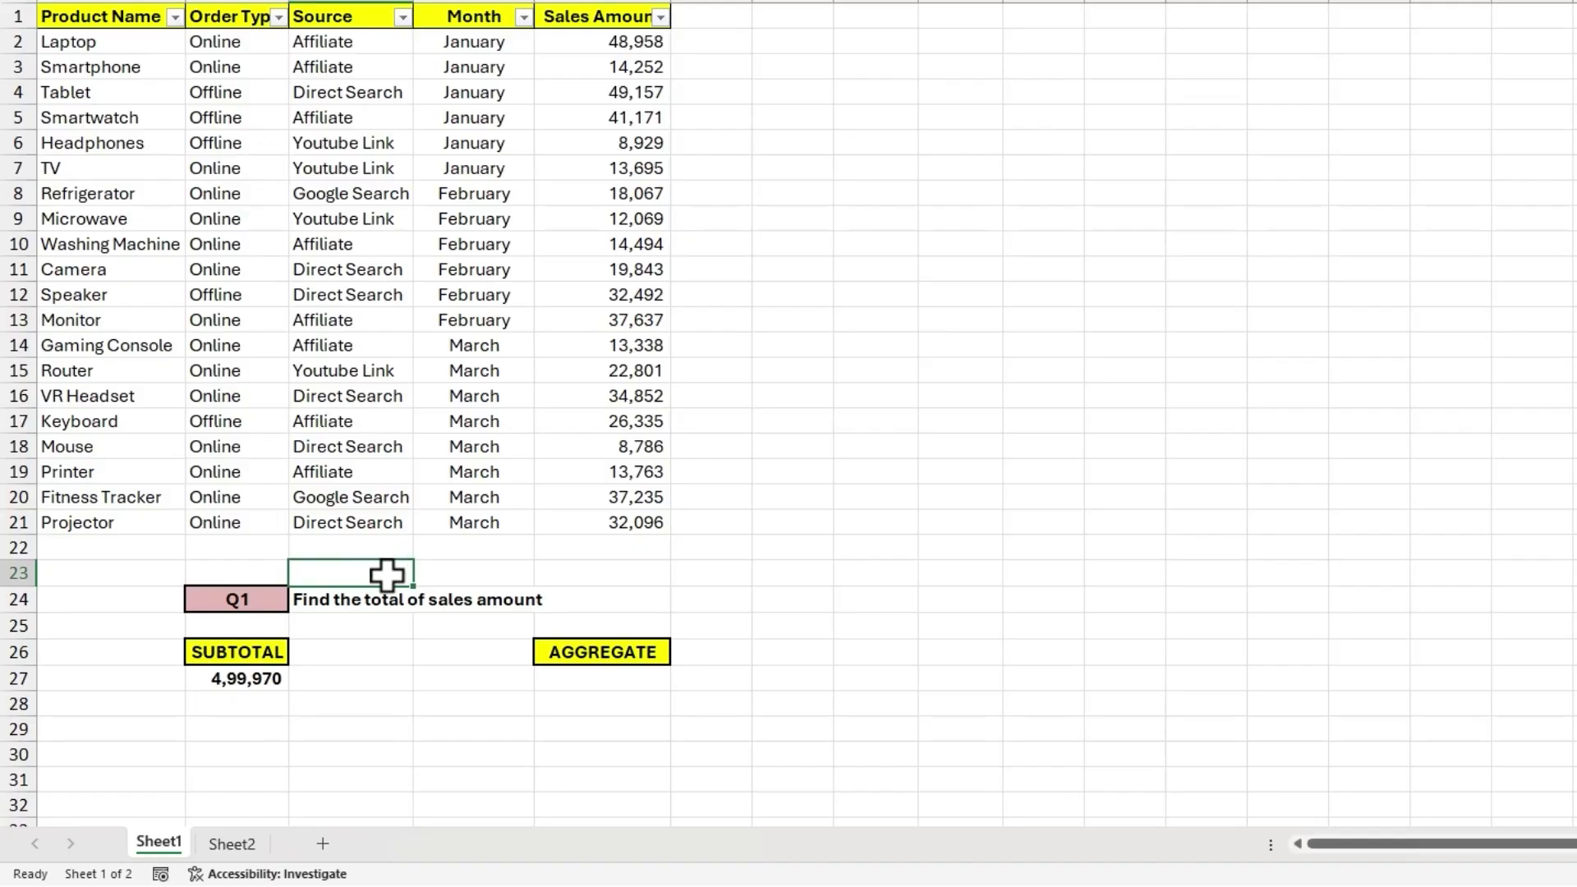
left_click_drag(469, 345, 598, 519)
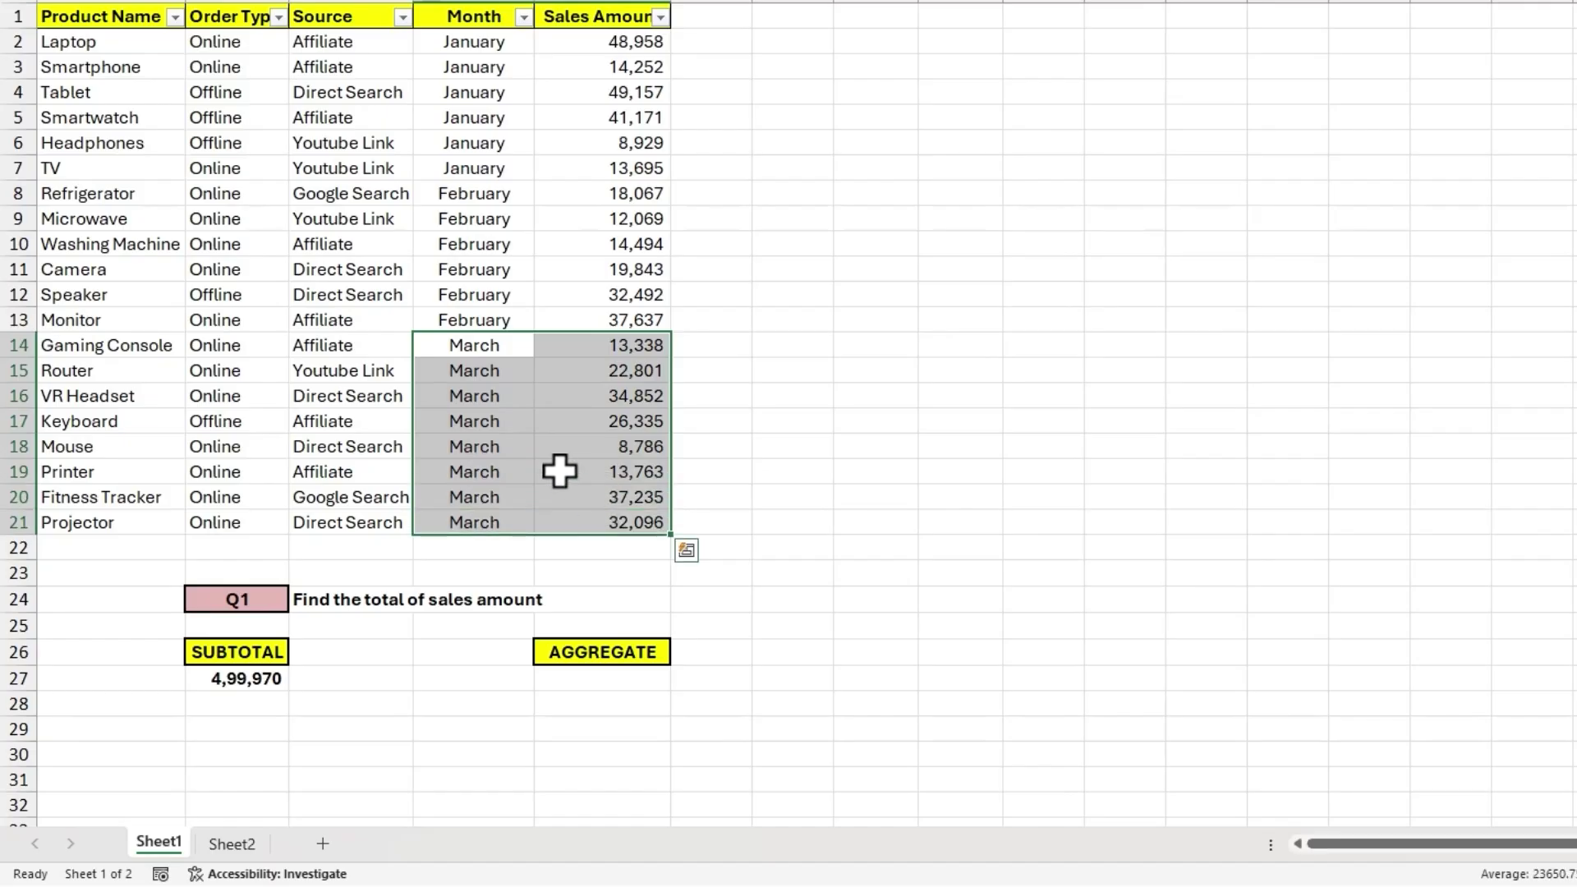
left_click(474, 440)
type("=SUMIF(")
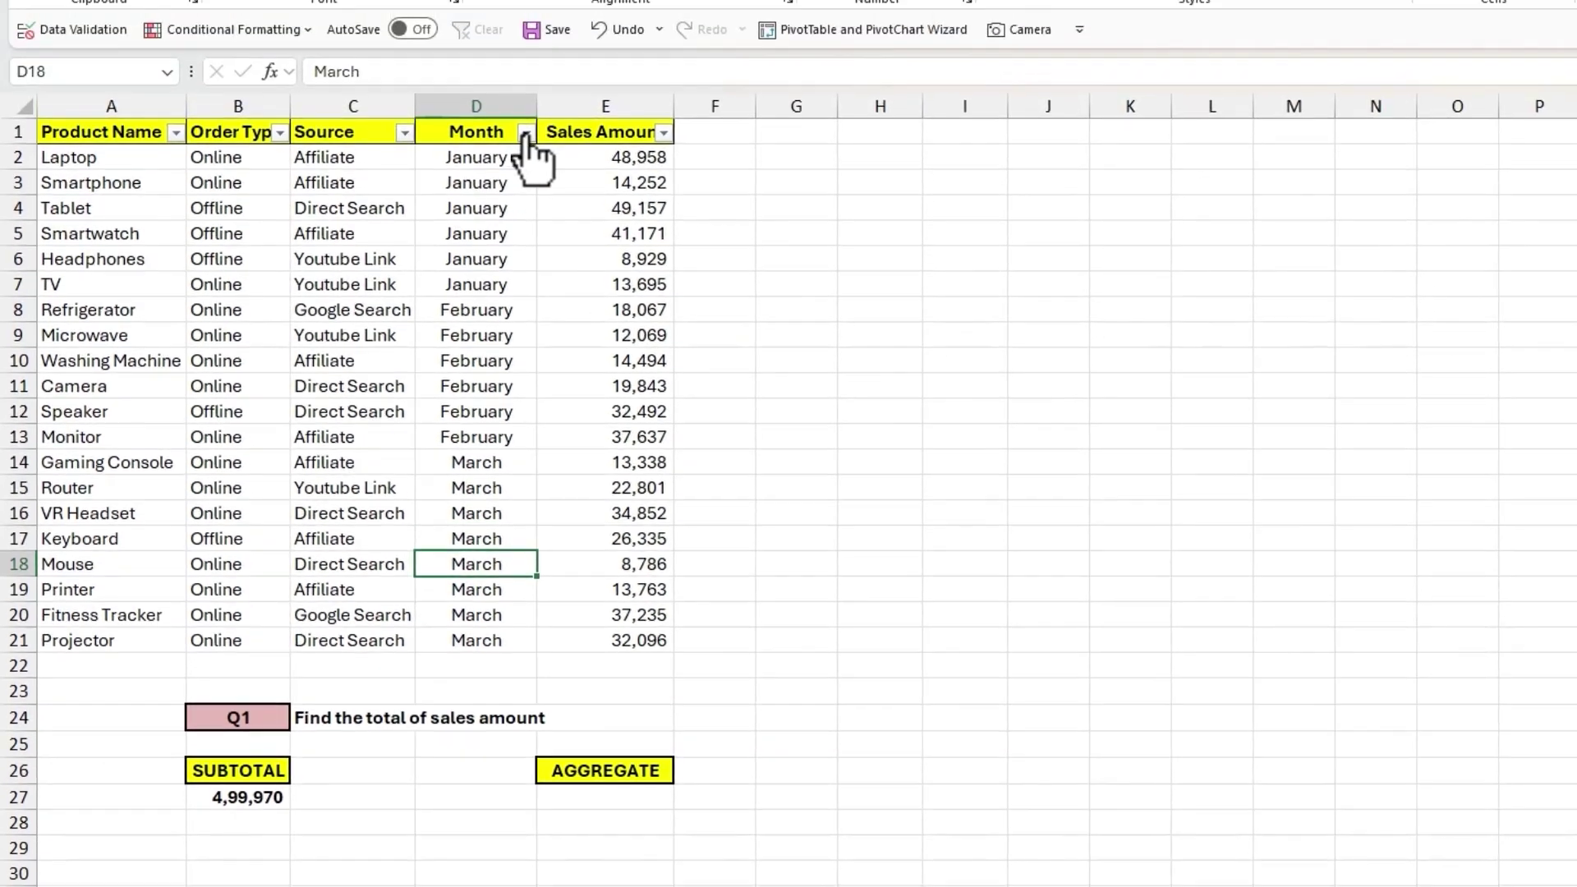
Filter the Month column to show only March and check the subtotal in B27.
left_click(523, 17)
left_click(347, 426)
left_click(336, 486)
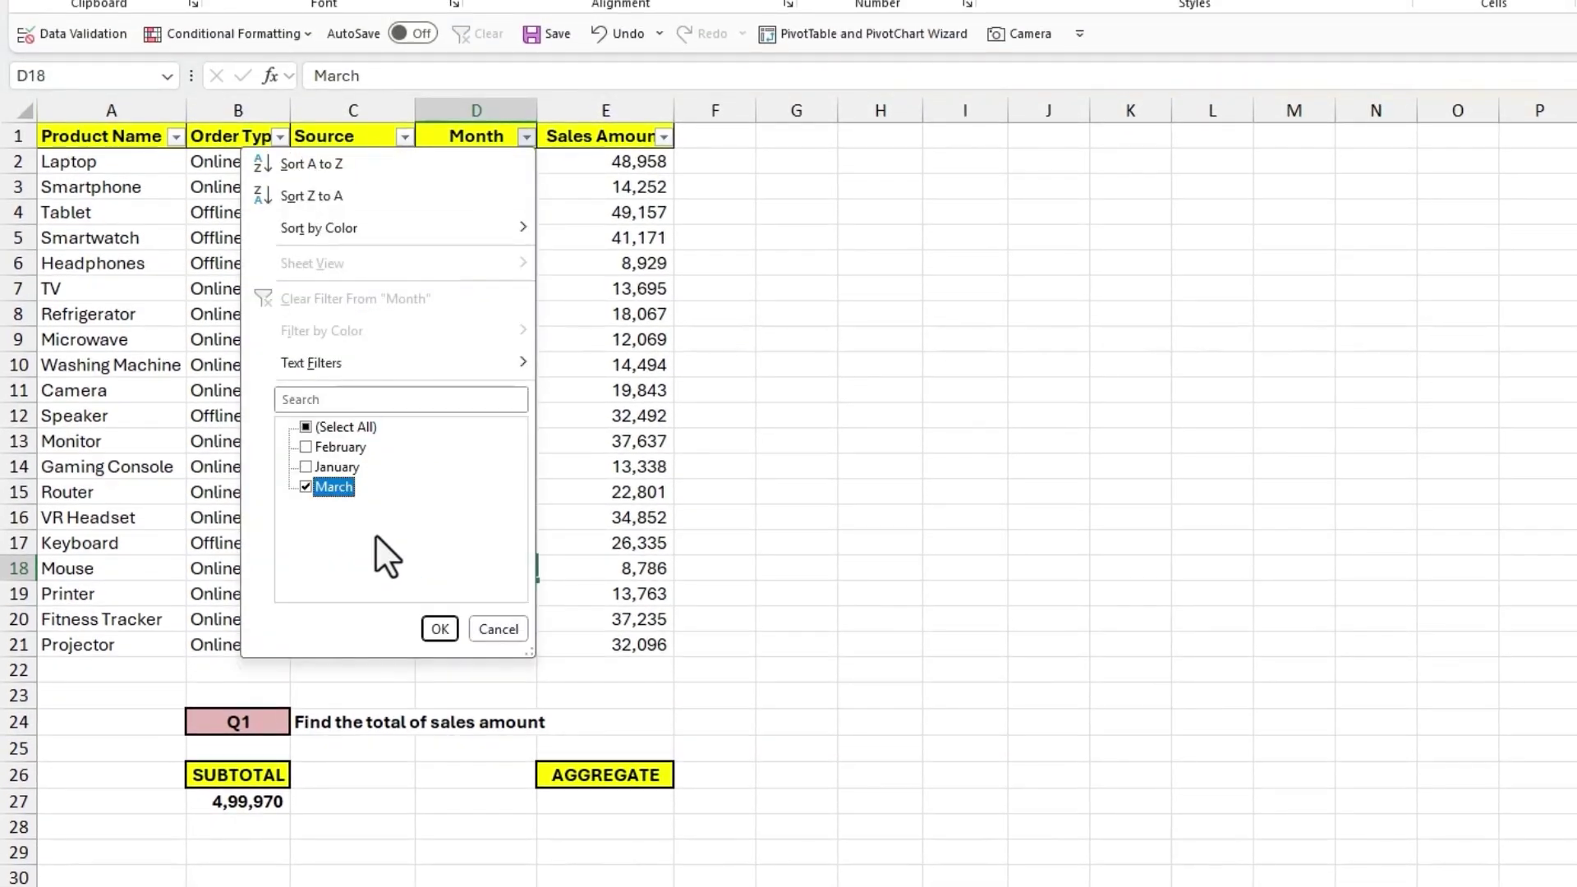
left_click(439, 629)
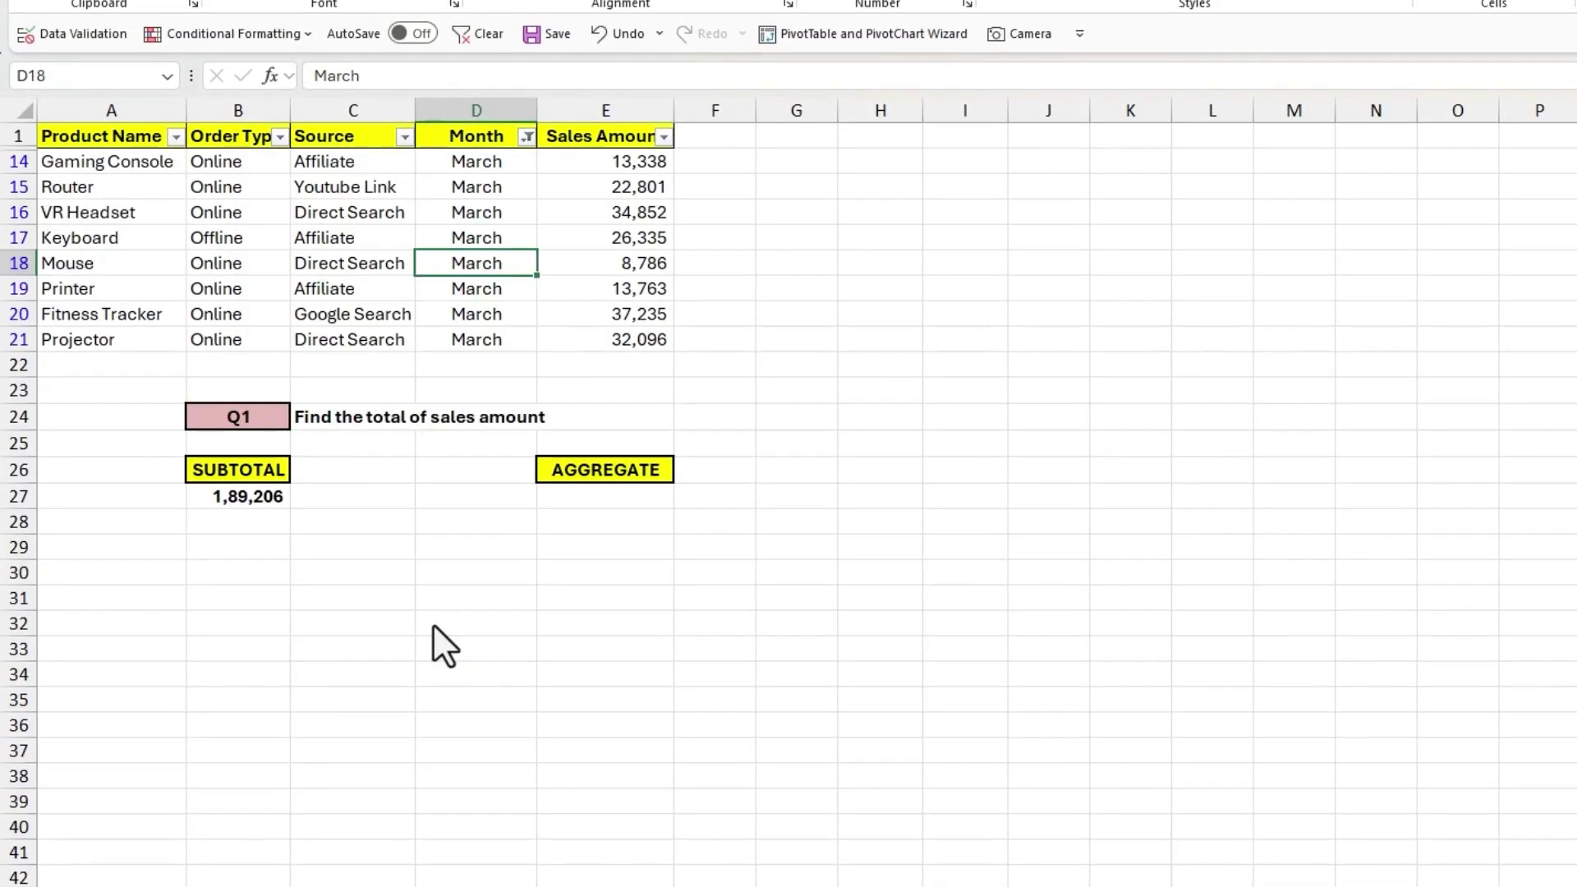
left_click(279, 496)
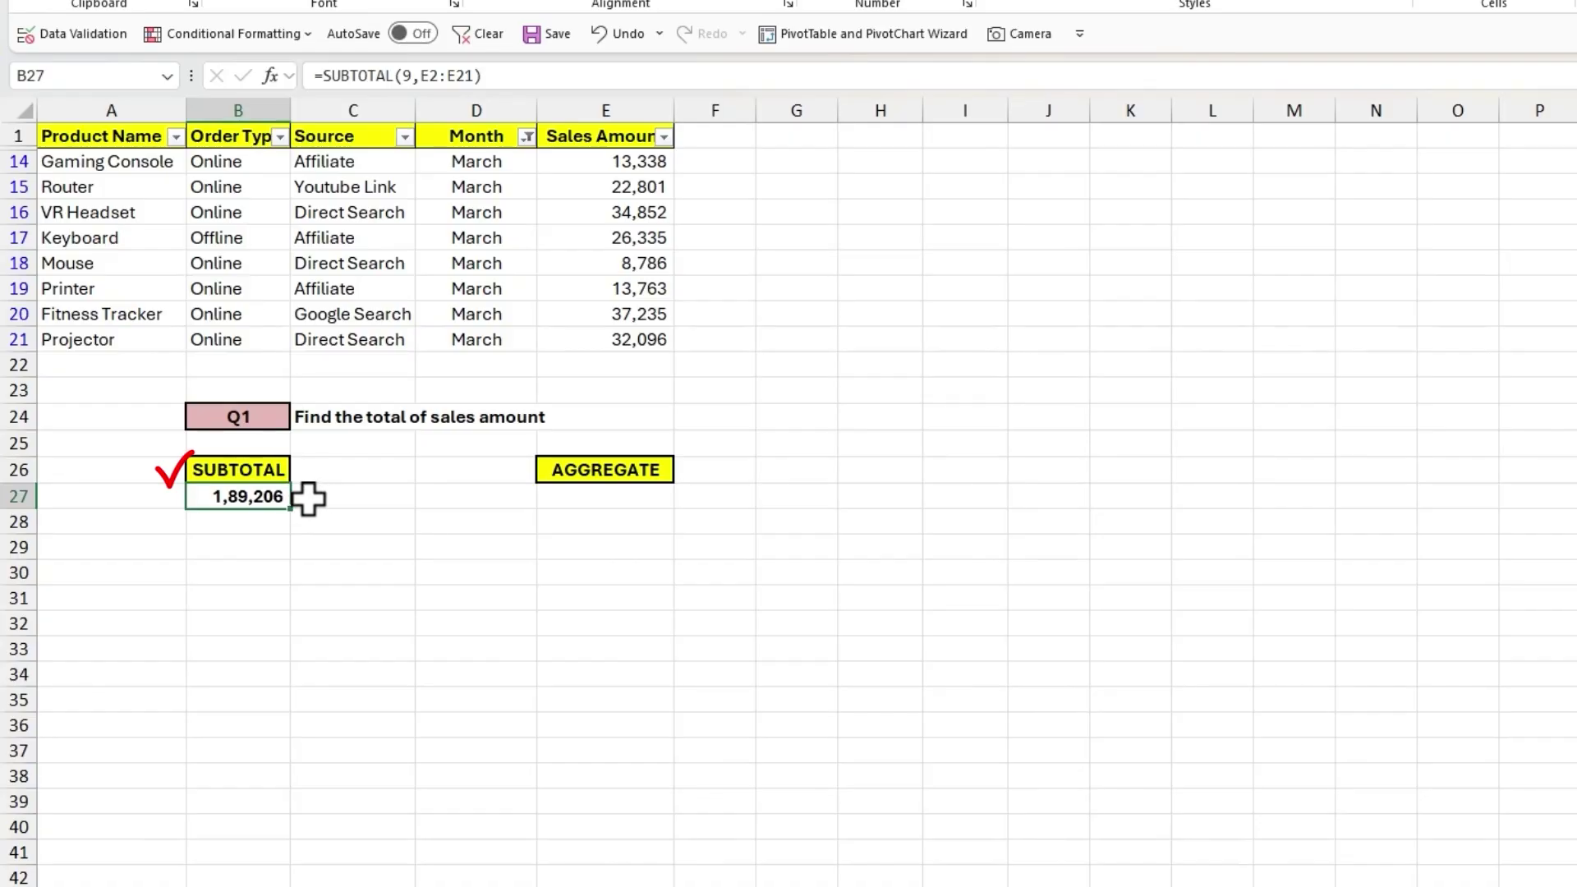
Switch the Month filter to January only, and clear the filter after checking the subtotal.
left_click(526, 136)
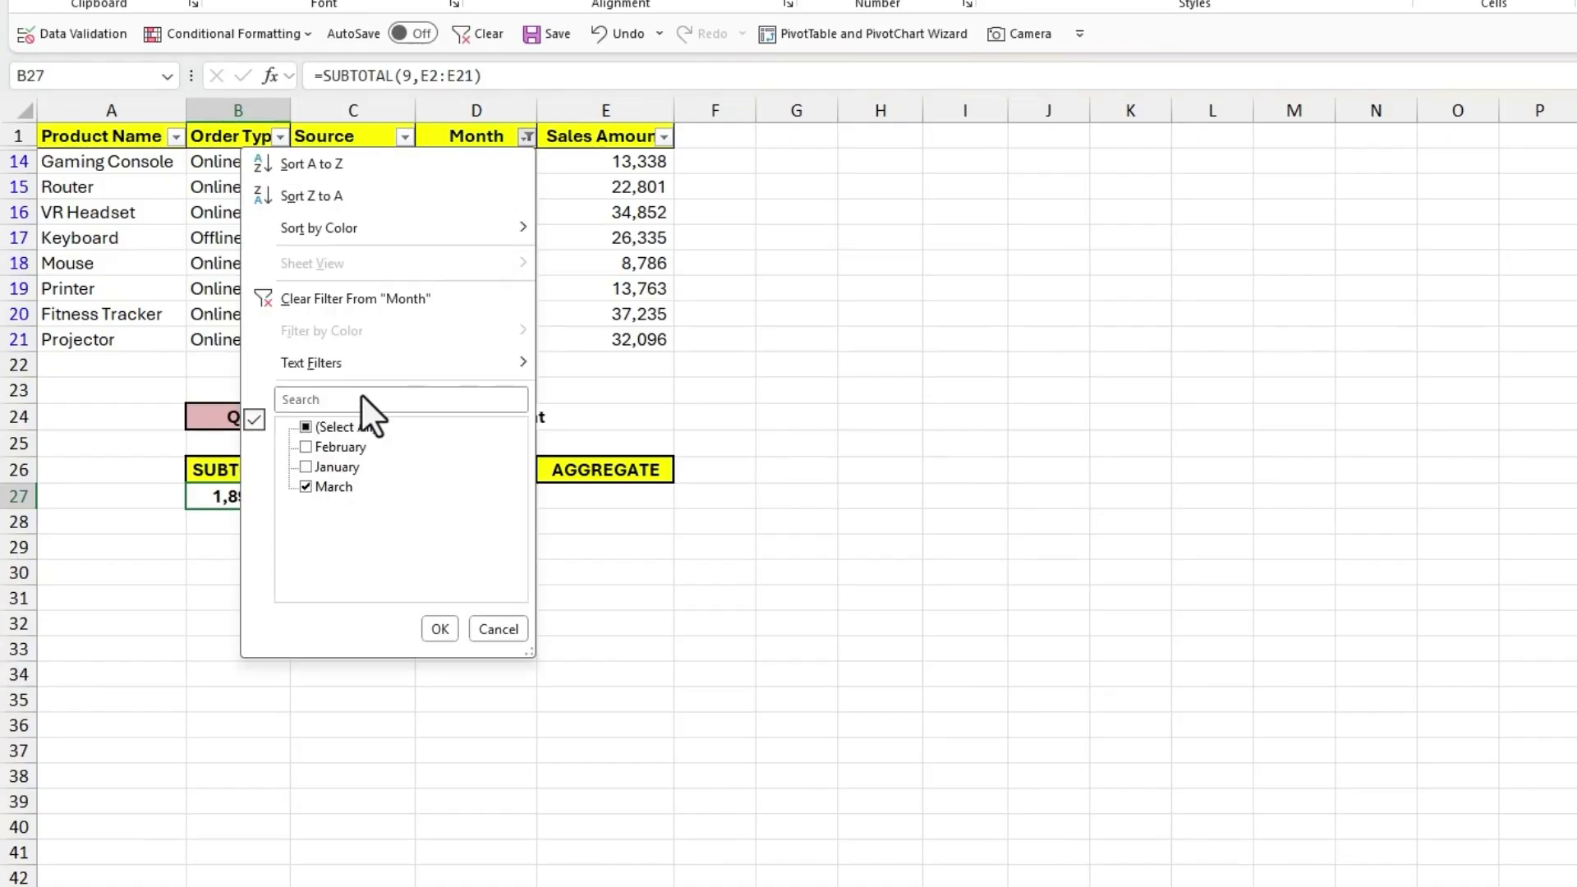
left_click(433, 628)
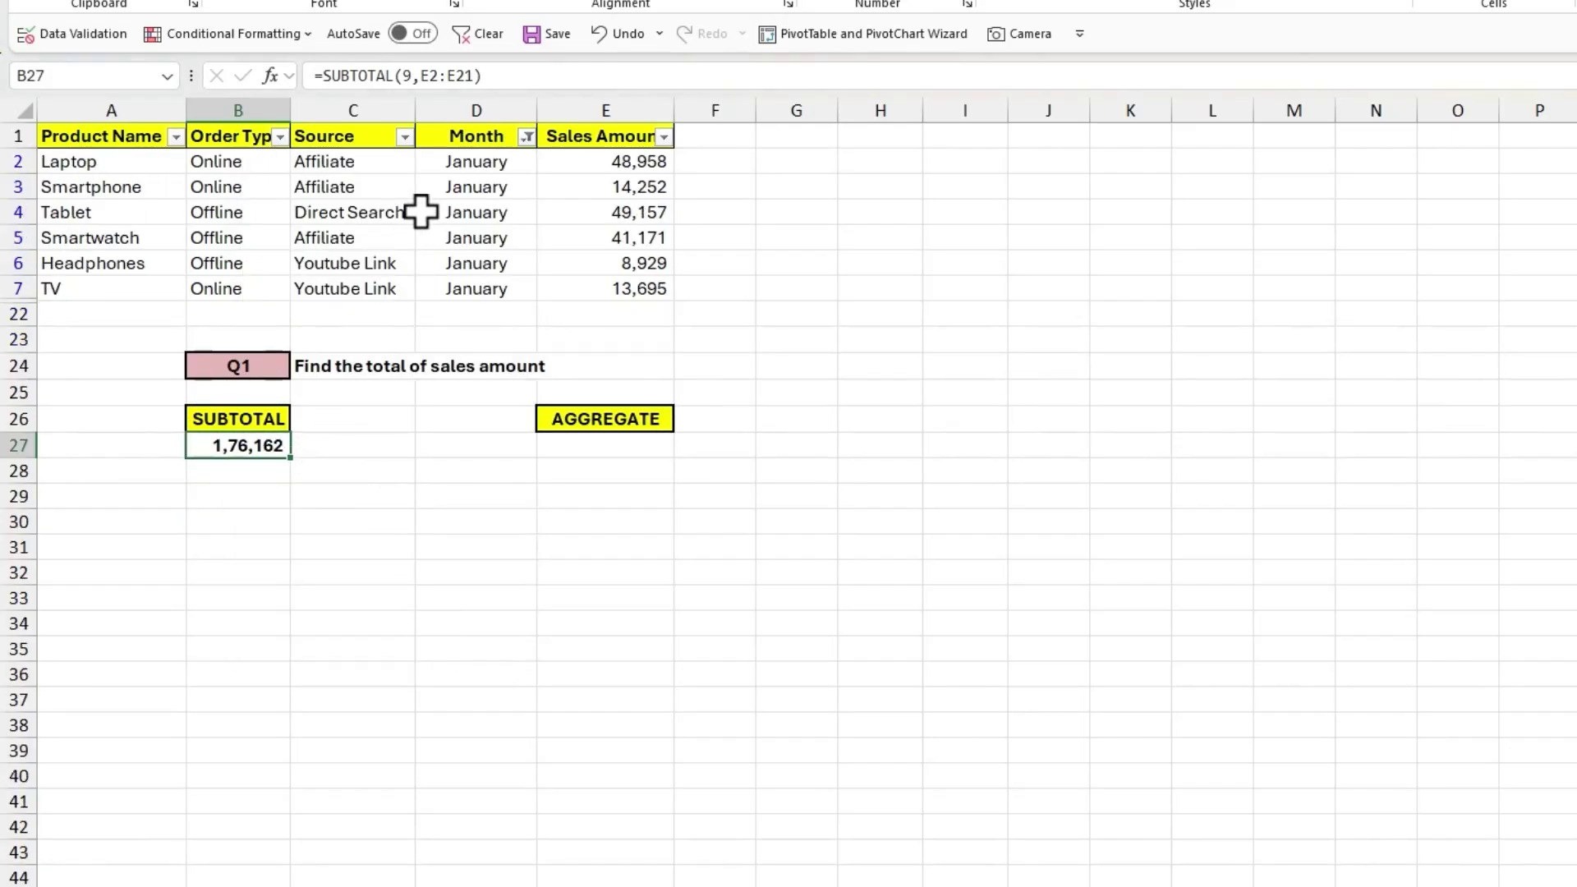
left_click(467, 33)
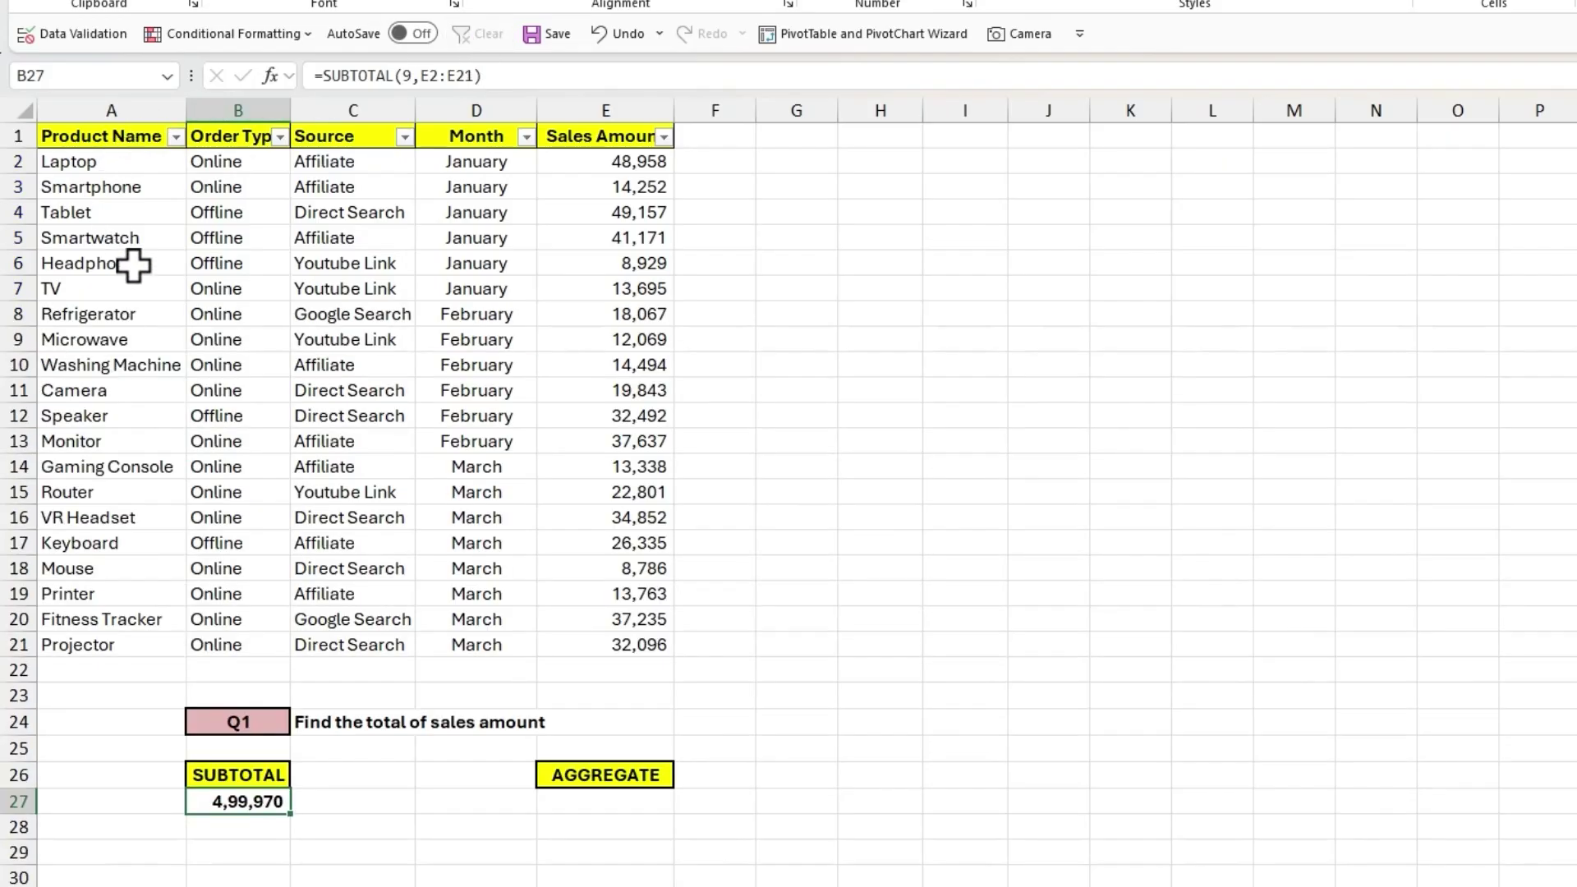
Manually hide rows 2 to 13 with the January and February sales, and check the subtotal formula in B27.
left_click_drag(18, 161, 17, 454)
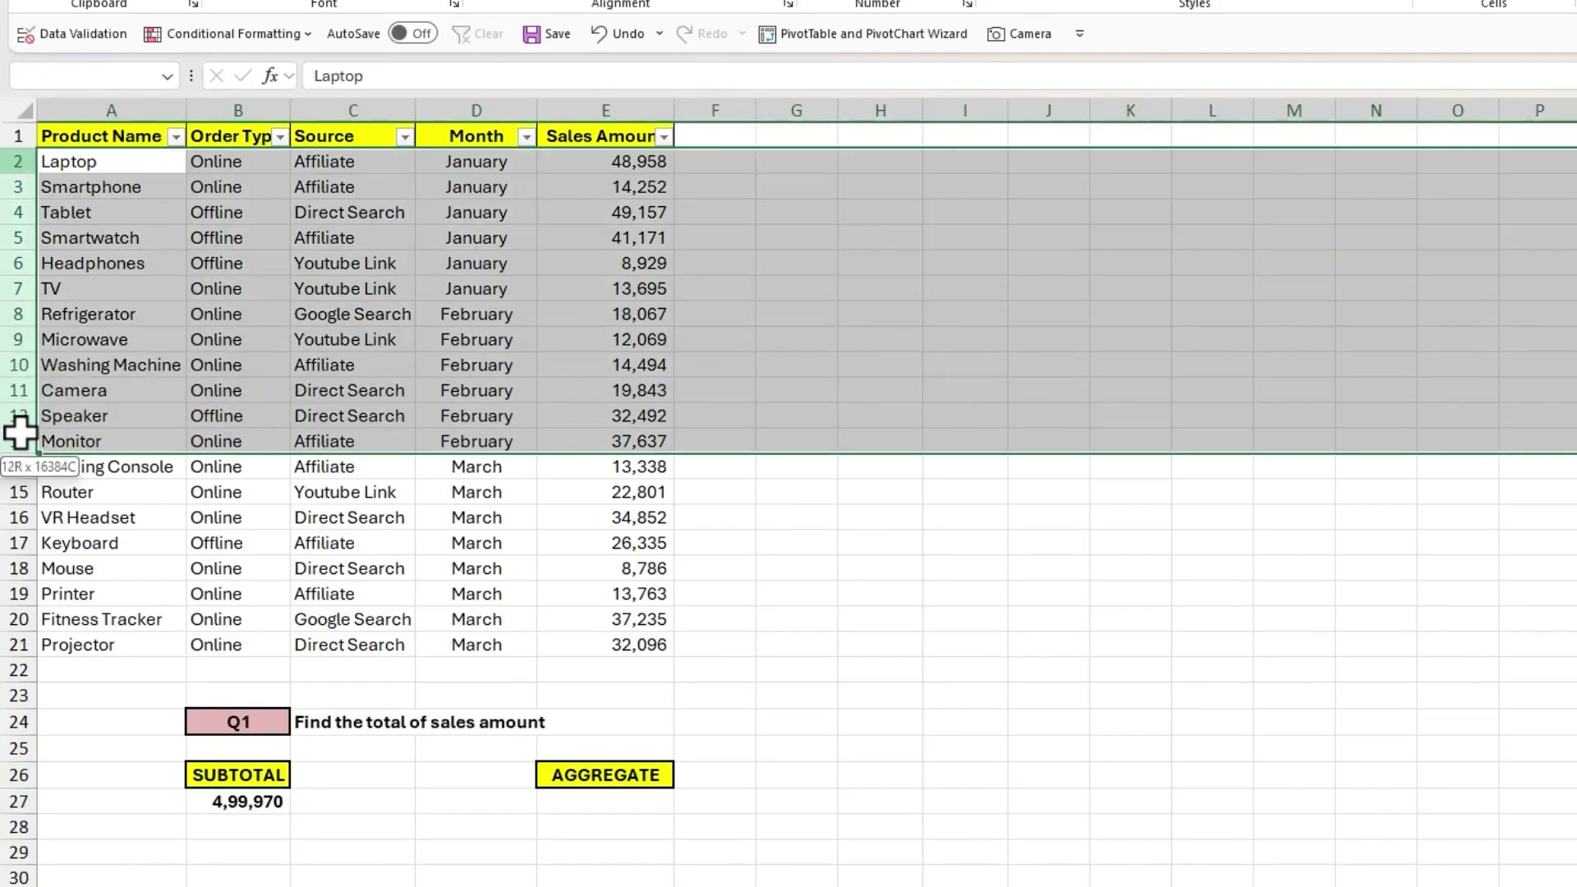
right_click(18, 411)
left_click(72, 783)
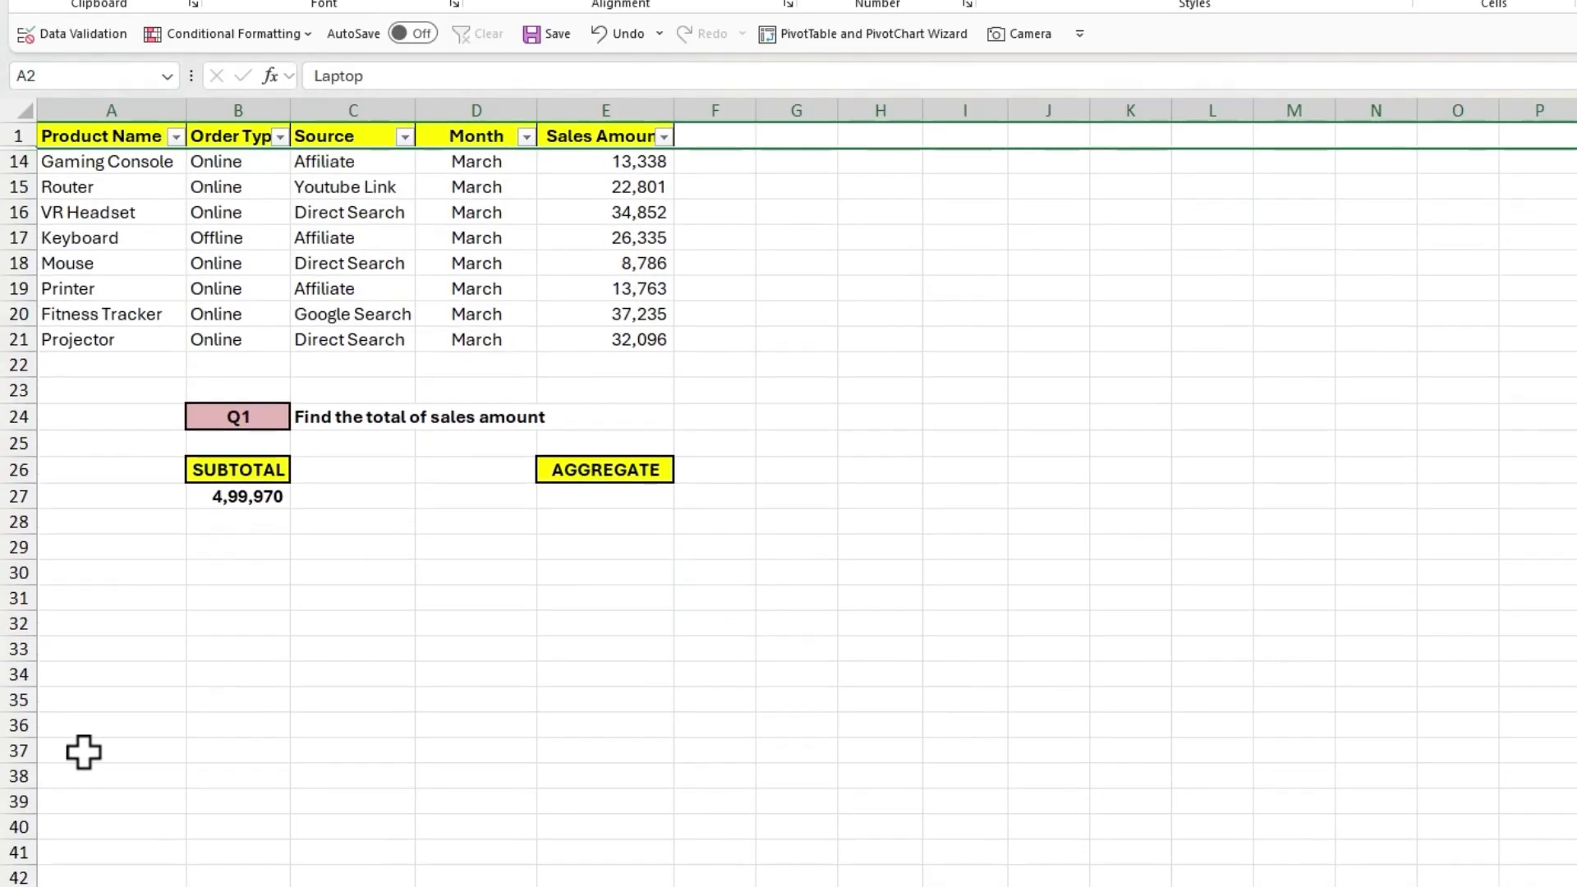
left_click(239, 496)
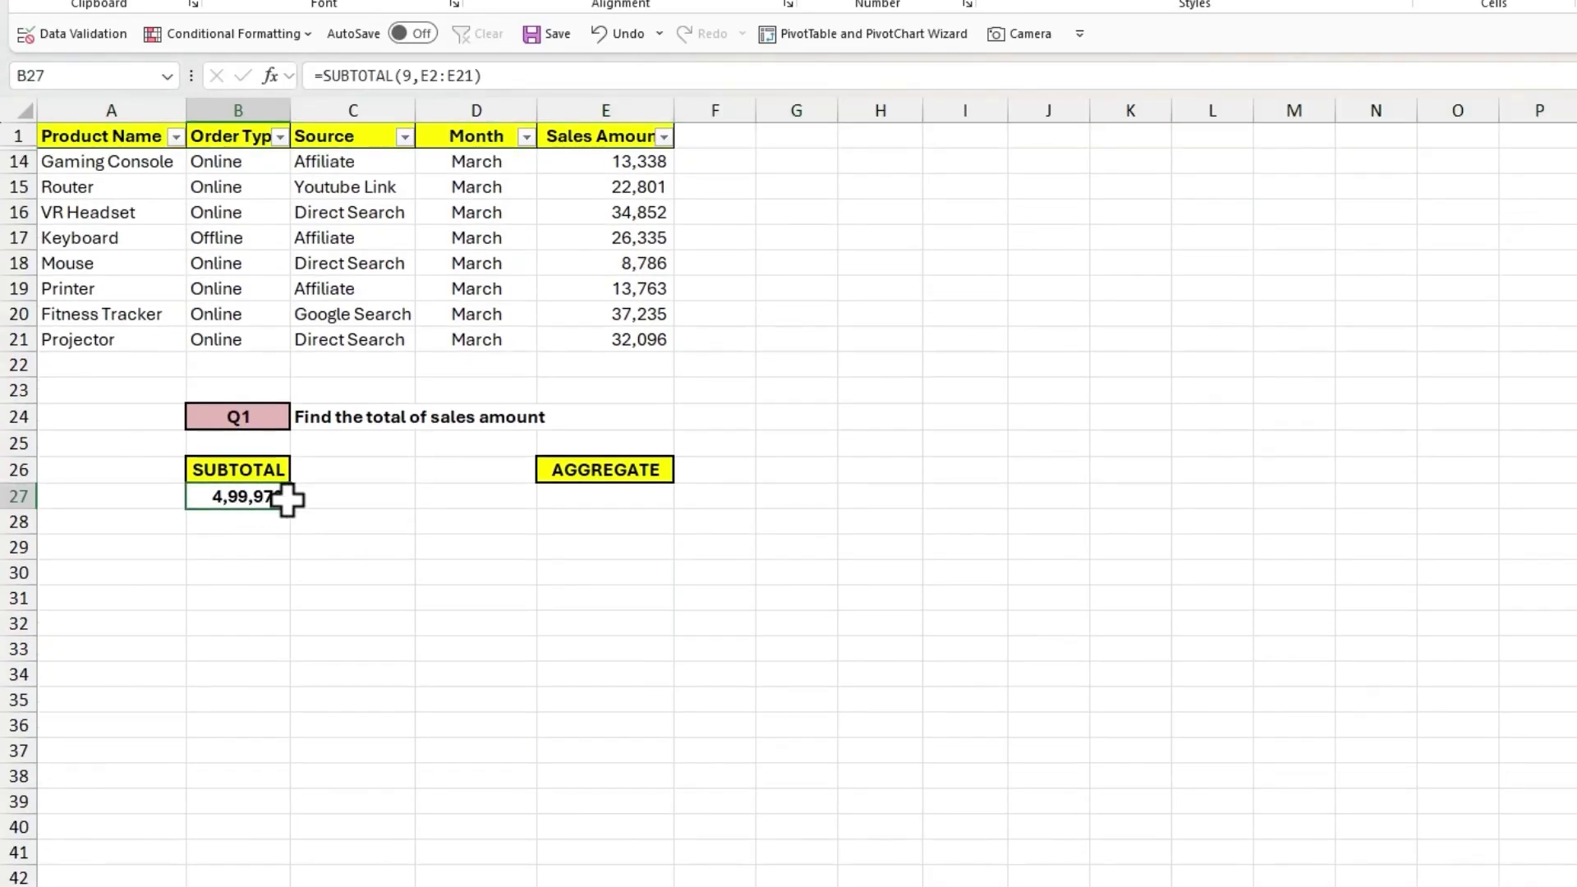
Change the function number of the SUBTOTAL formula in B27 to 109.
double_click(247, 497)
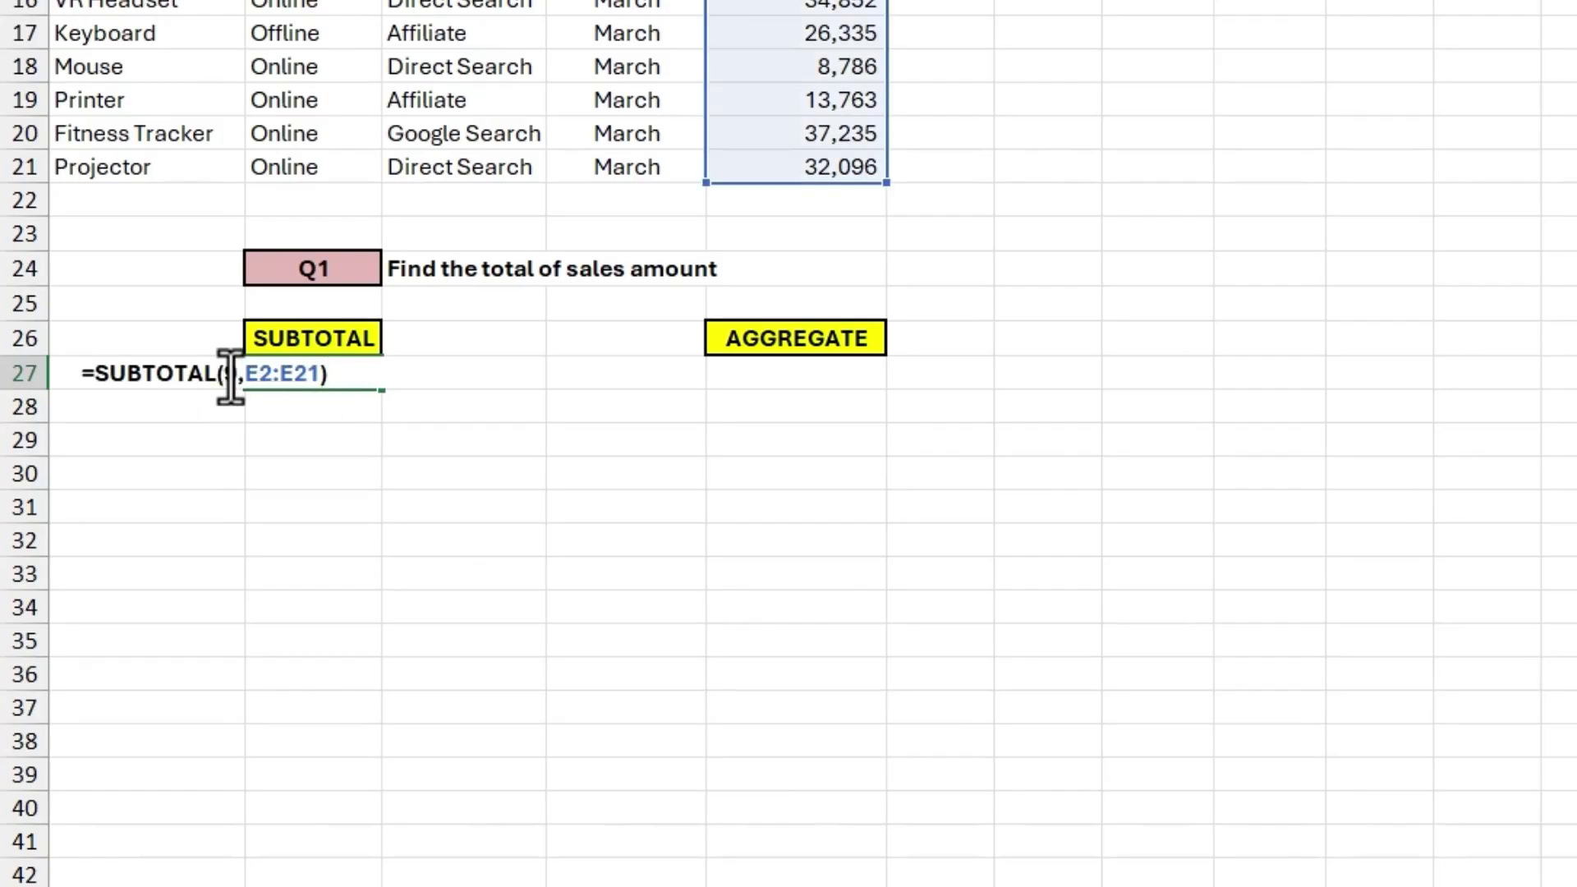
left_click_drag(237, 377, 226, 378)
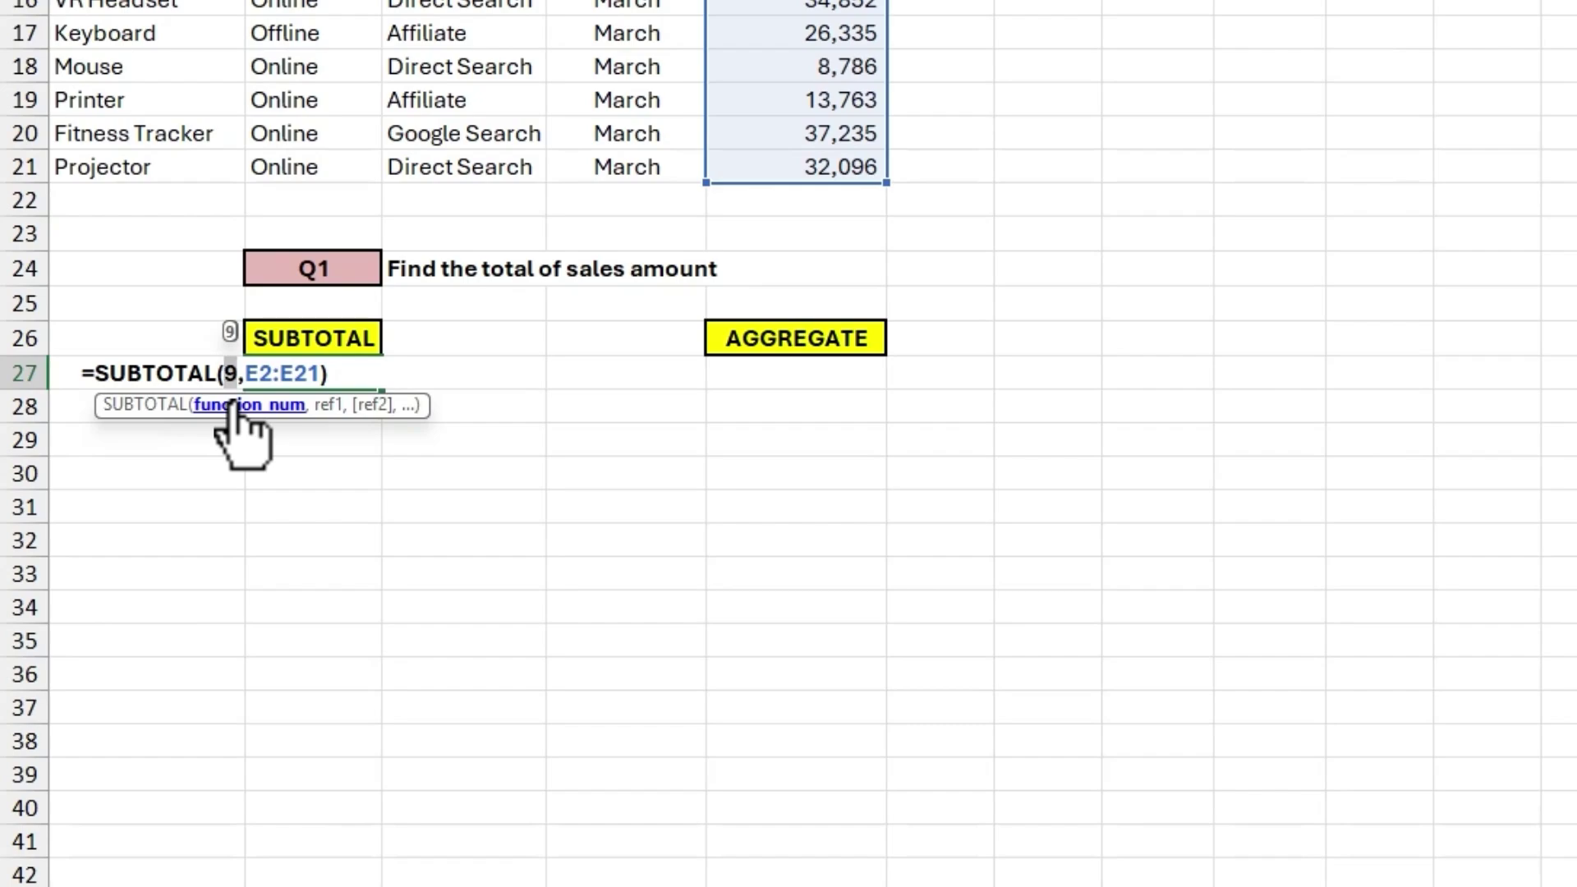
type("109")
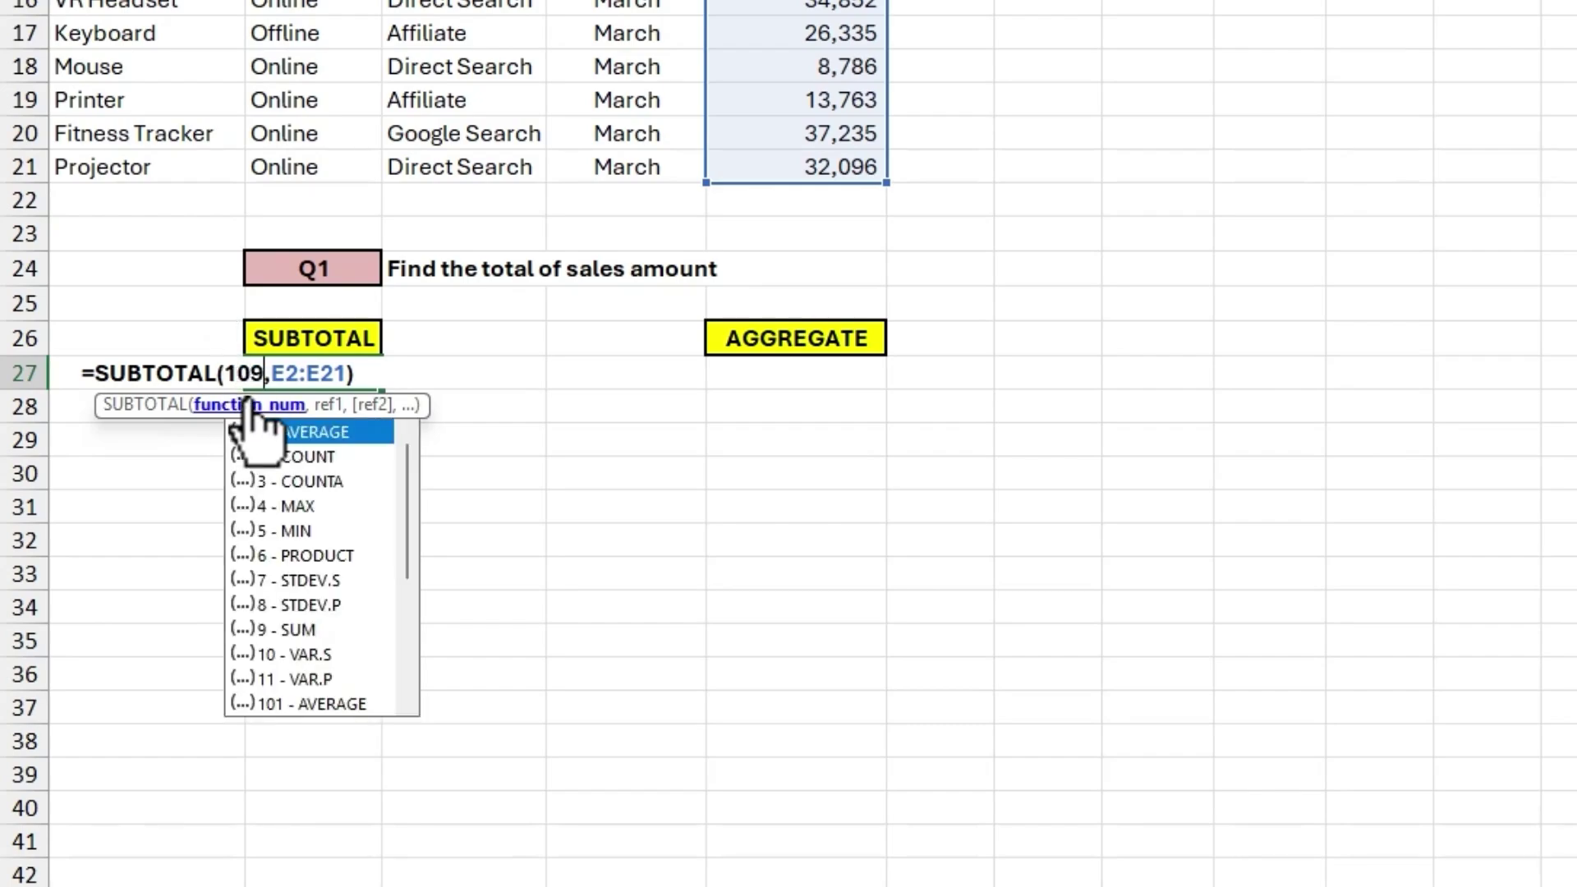
key("Return")
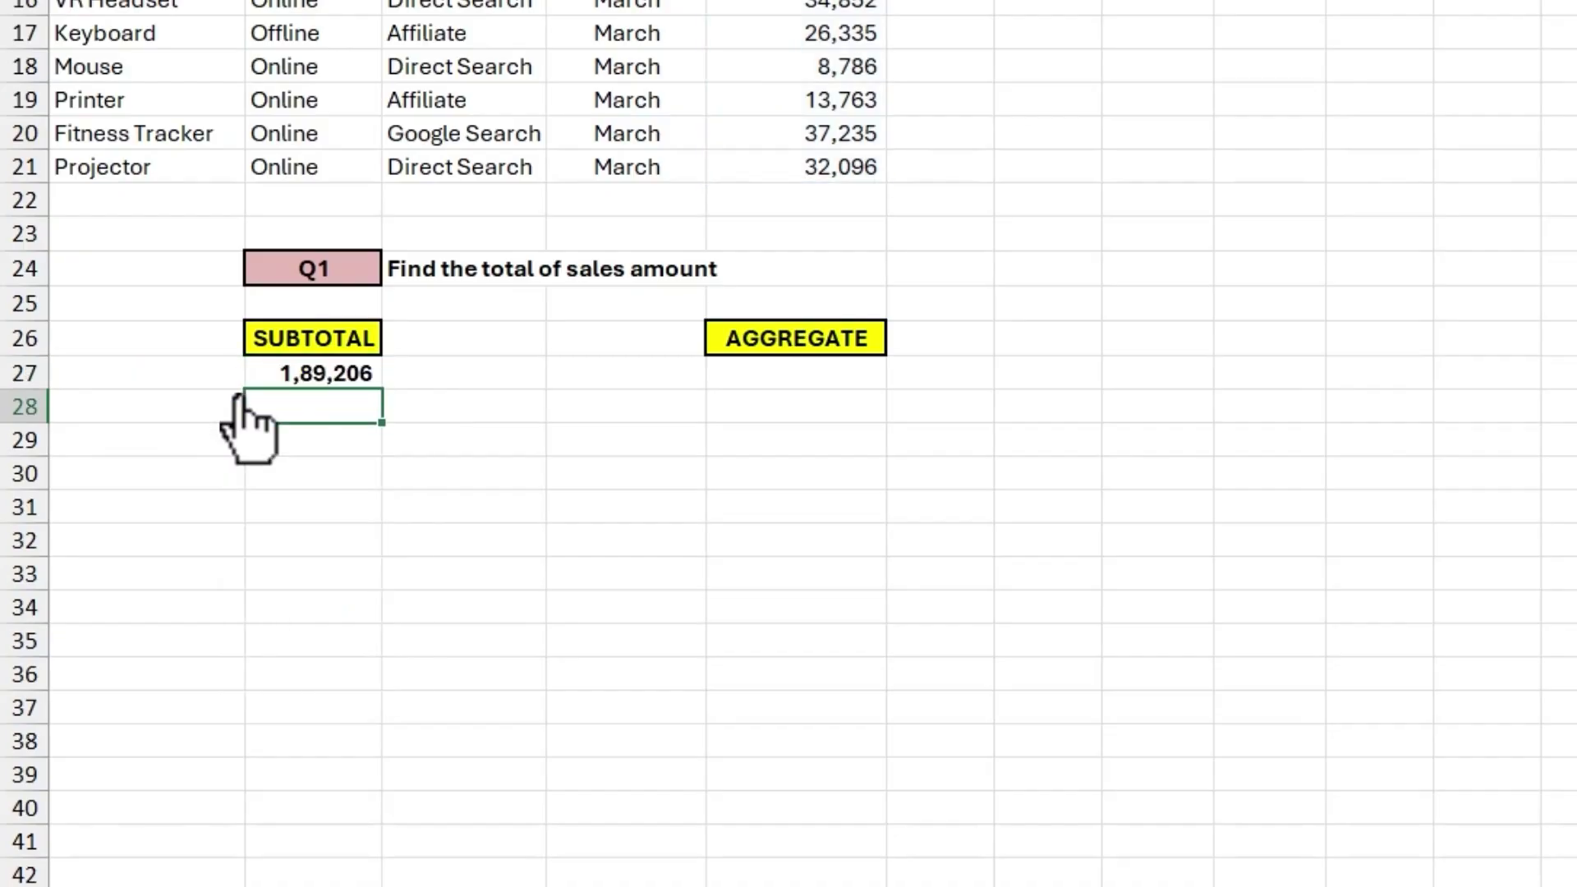
left_click(366, 376)
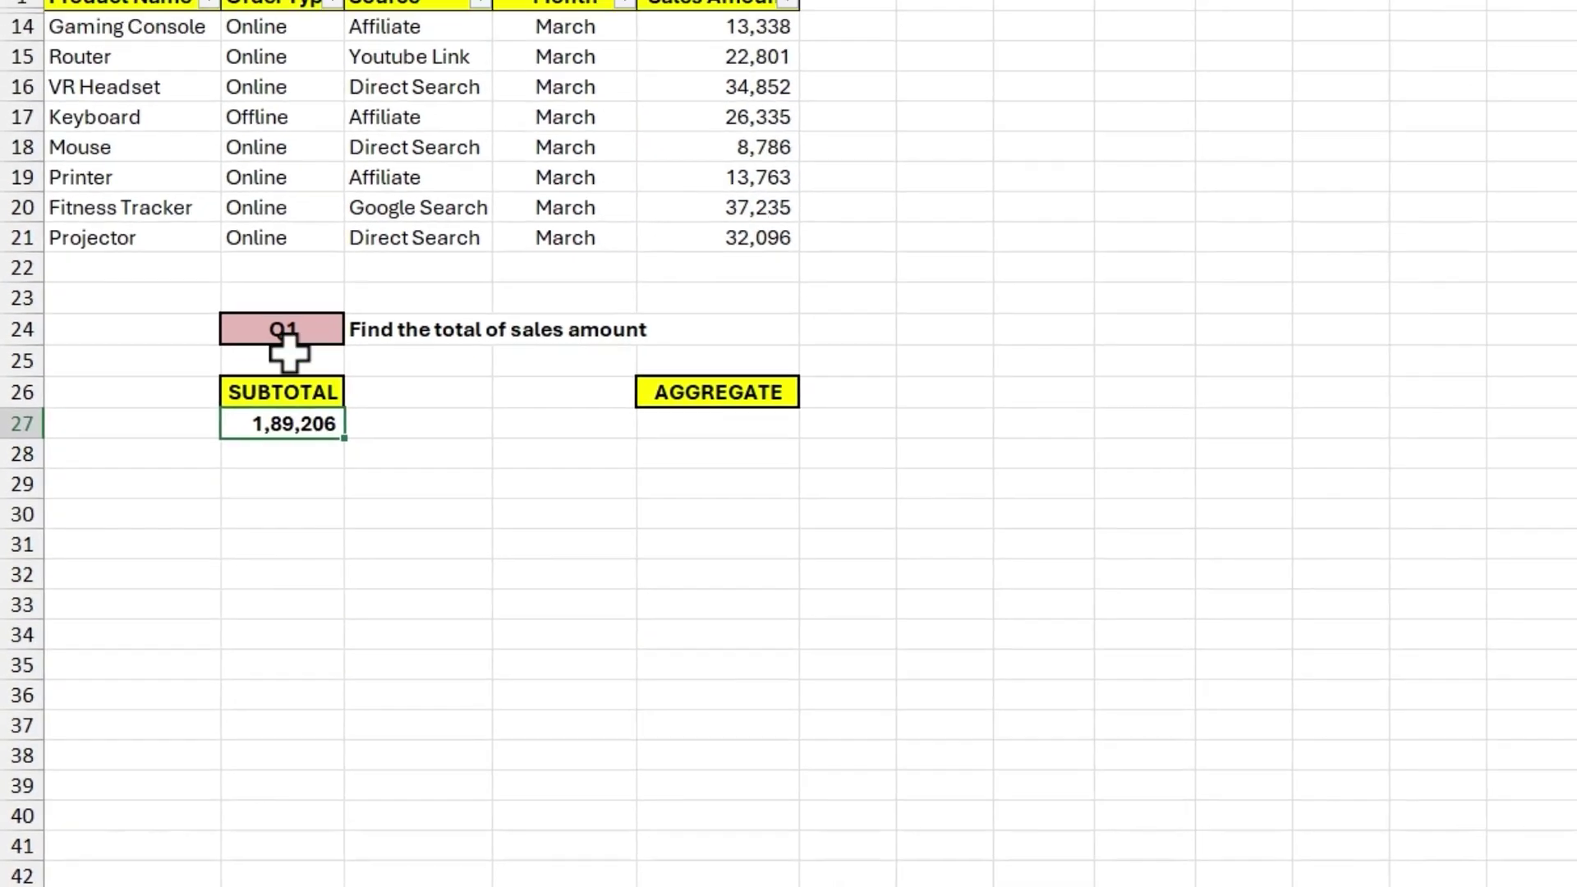
Unhide the hidden rows between the header row and row 14.
left_click_drag(17, 55, 20, 115)
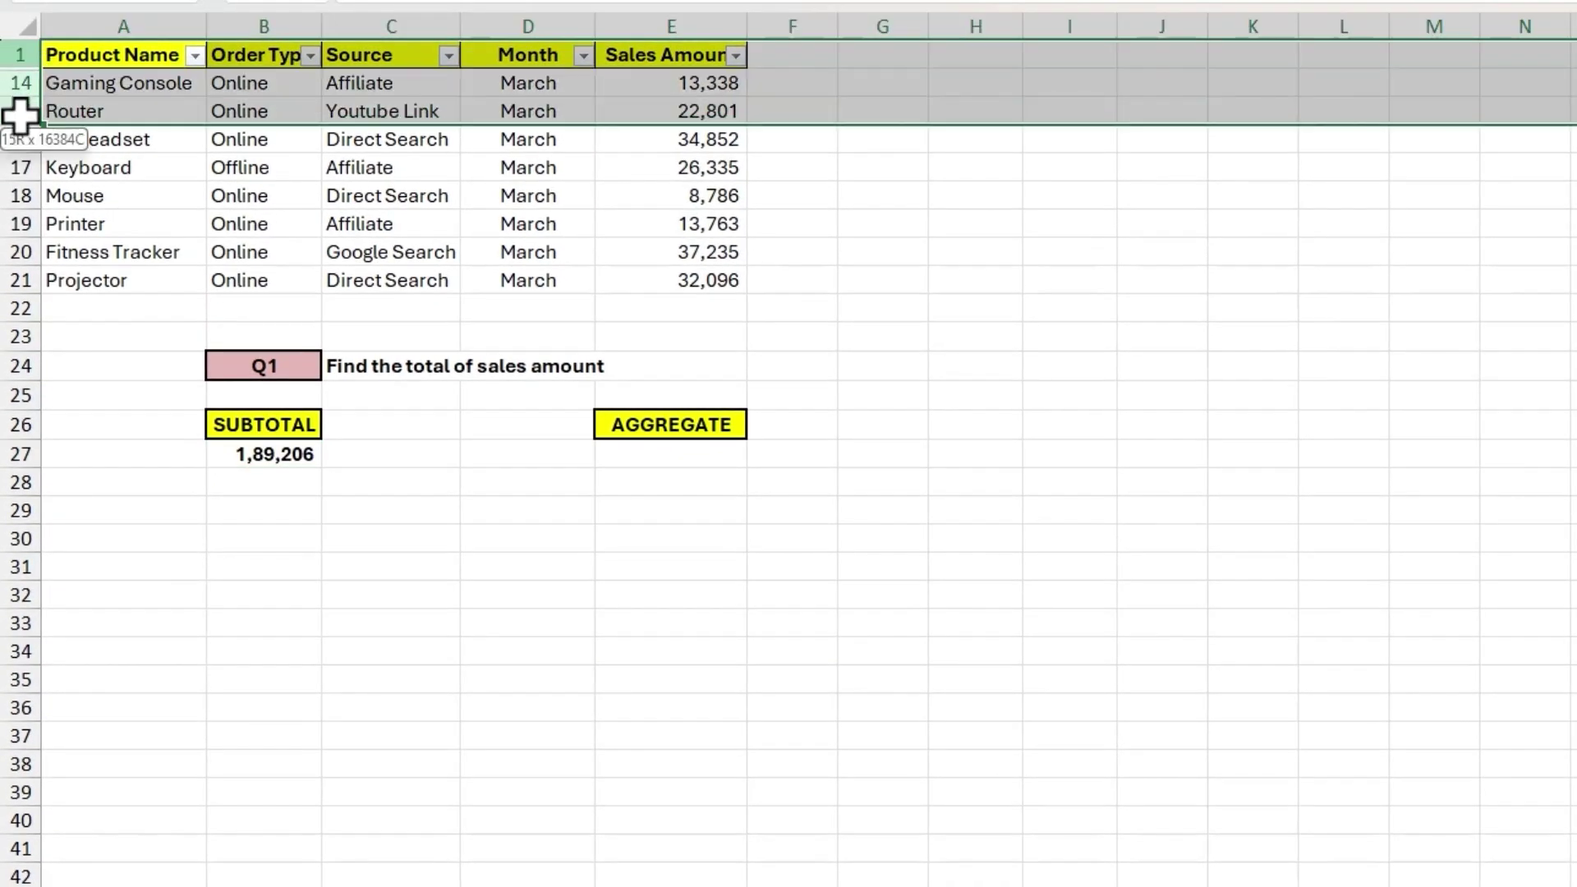
right_click(19, 115)
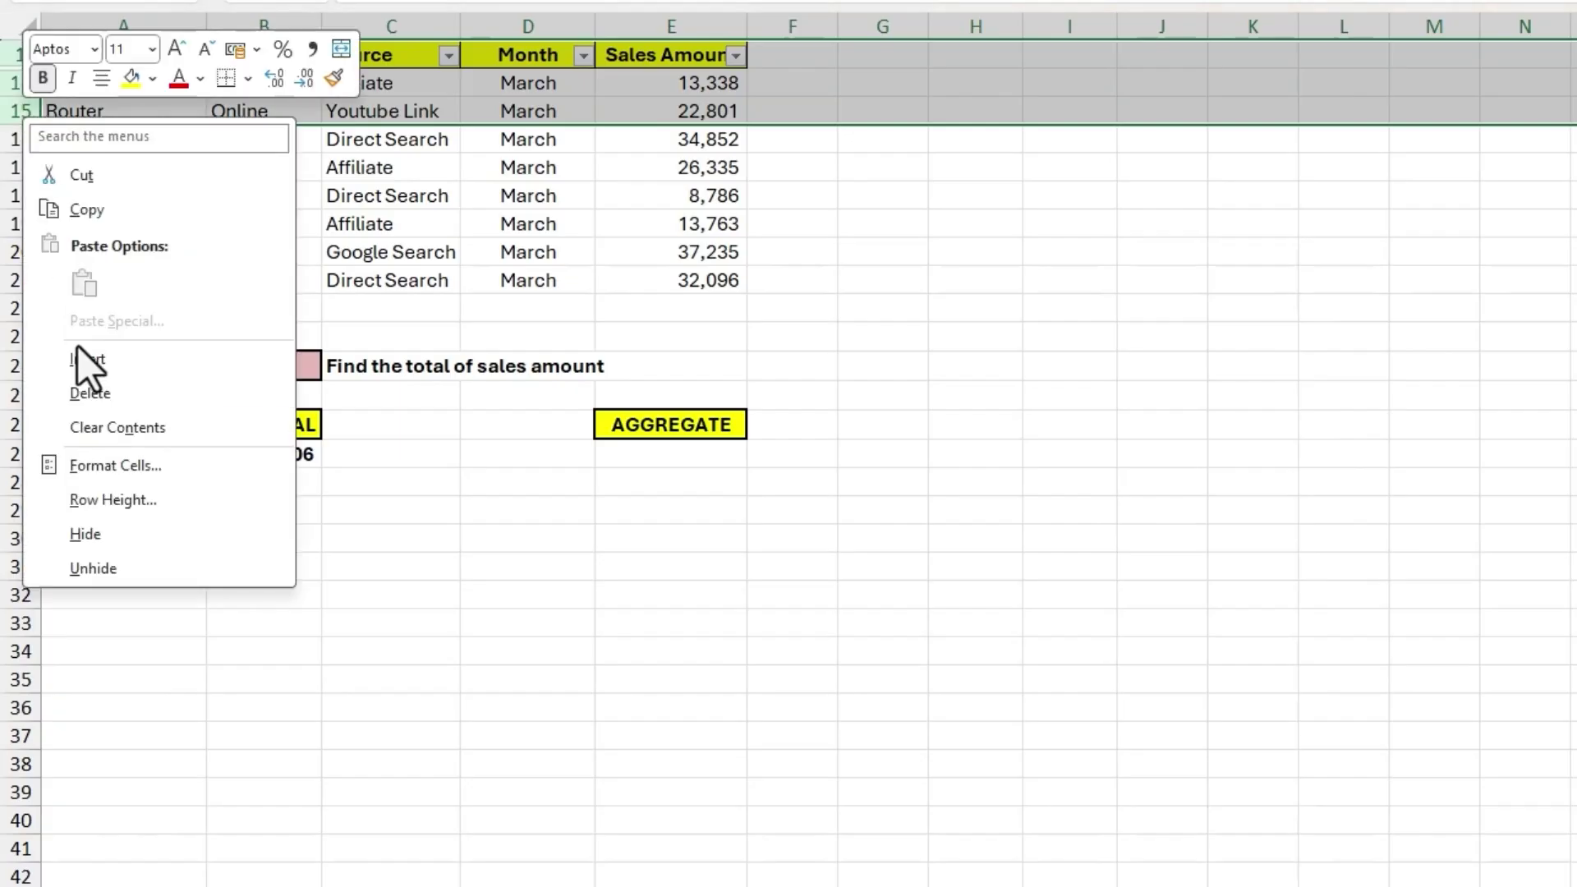
left_click(92, 560)
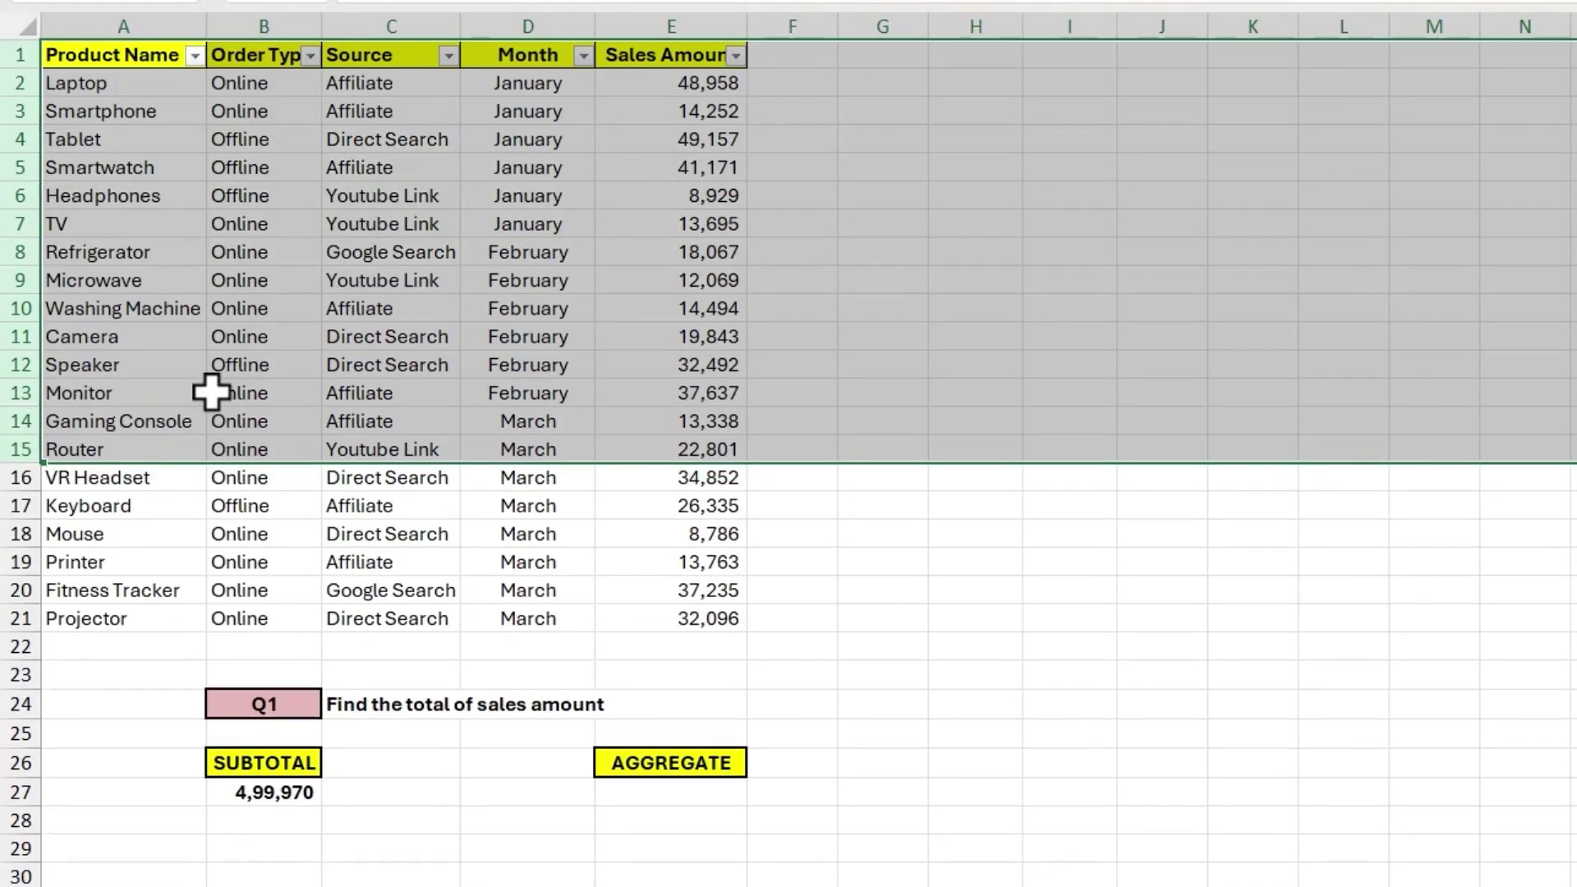
Manually hide rows 14 to 21 with the March sales.
left_click(211, 394)
left_click_drag(14, 421, 27, 619)
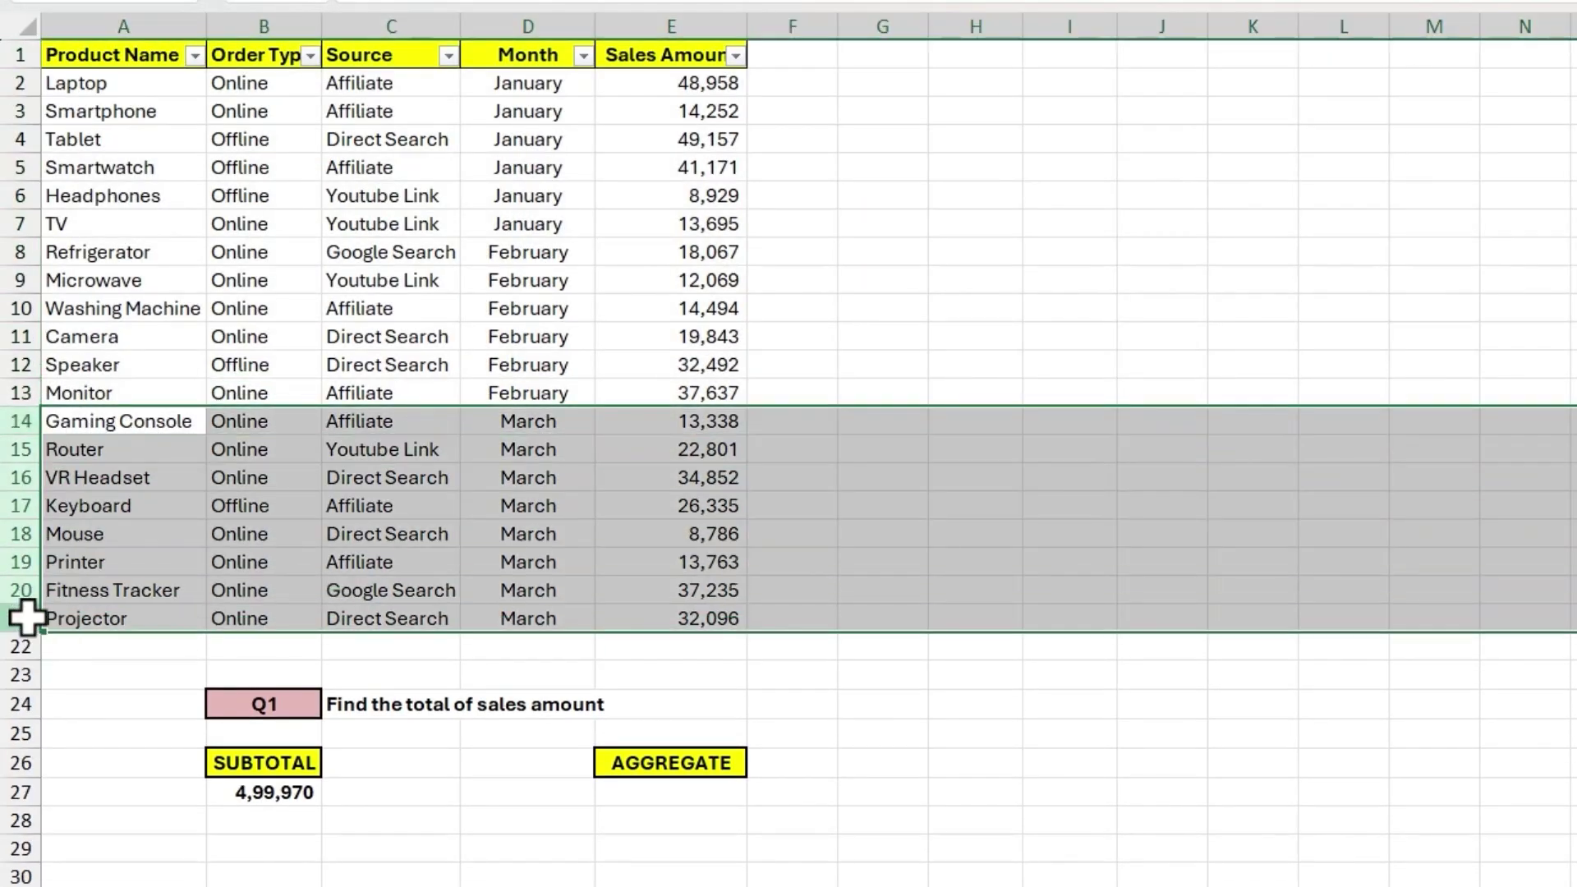
right_click(28, 619)
left_click(74, 563)
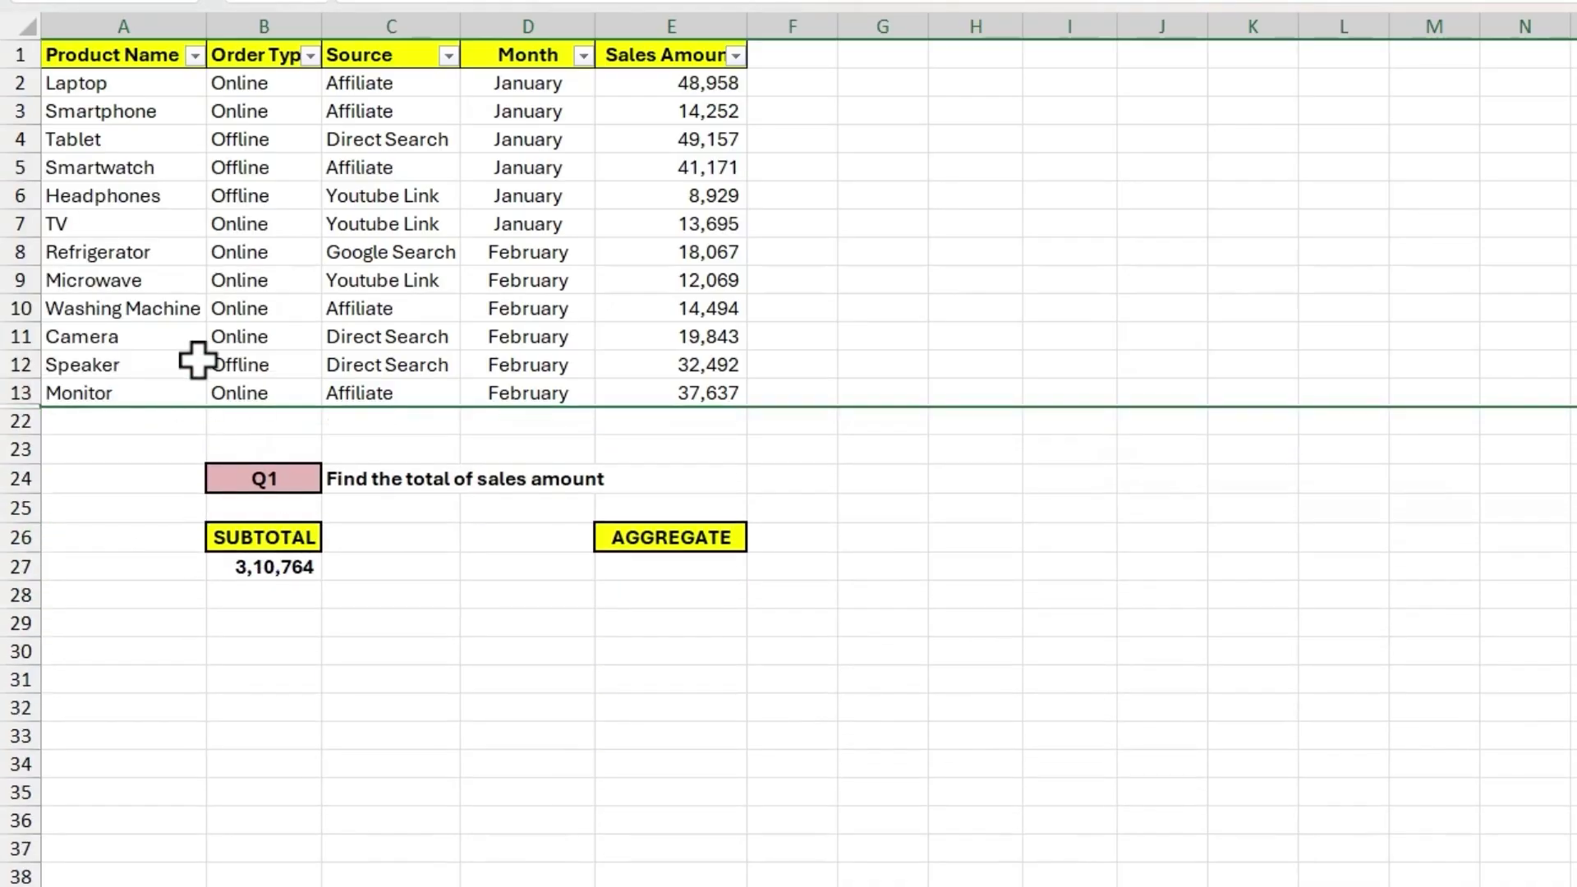
Filter the Month column to January only by excluding February, and clear the filter after checking the subtotal in B27.
left_click(583, 55)
left_click(382, 400)
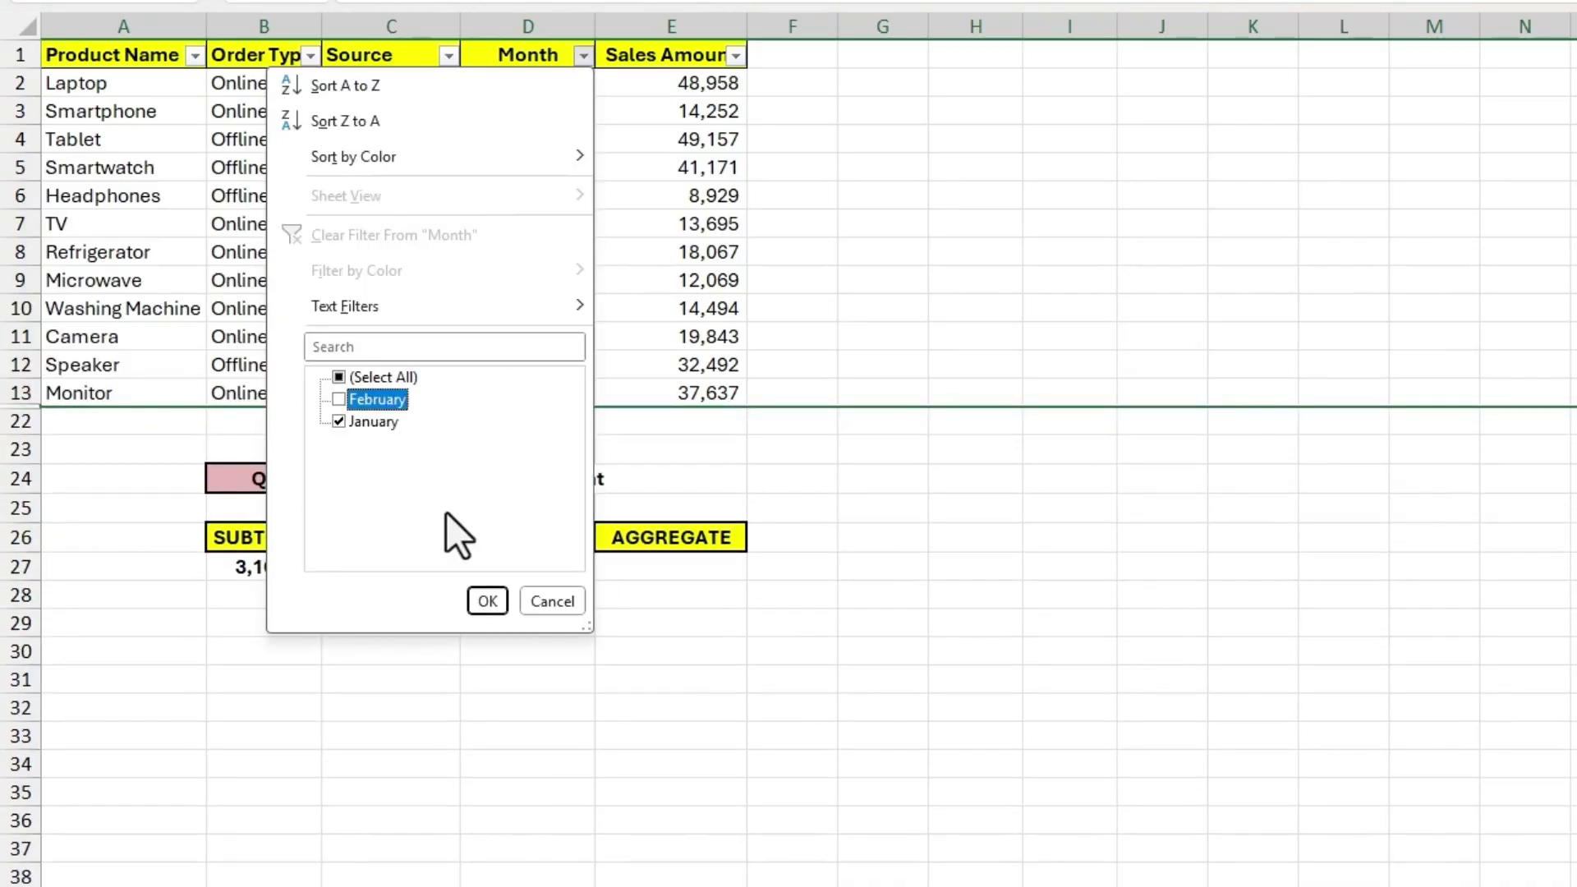
left_click(488, 600)
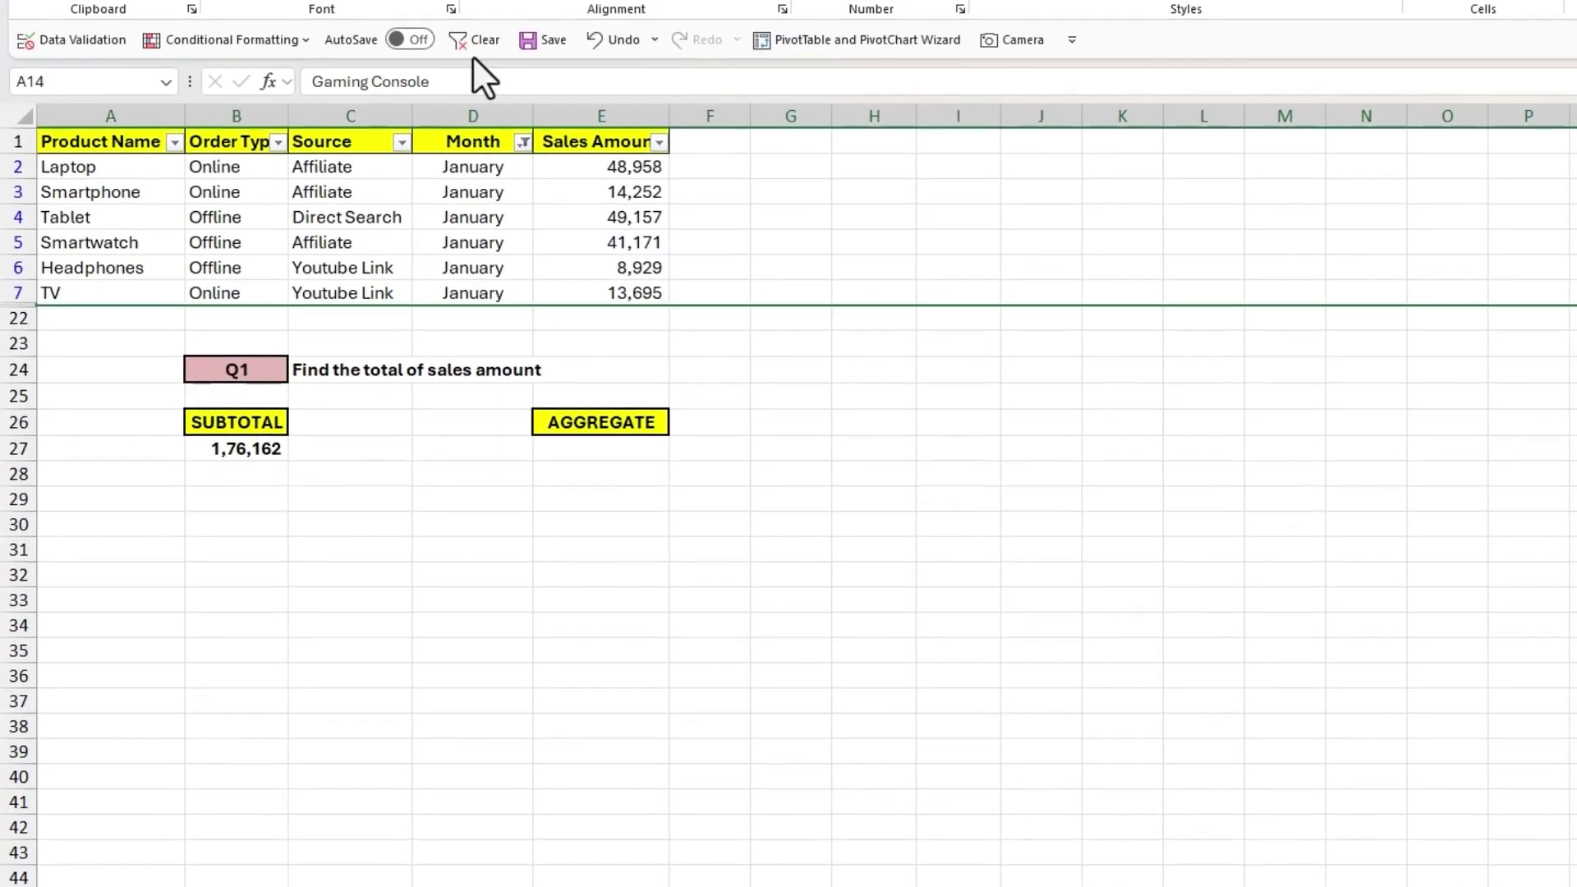
left_click(468, 41)
left_click(474, 509)
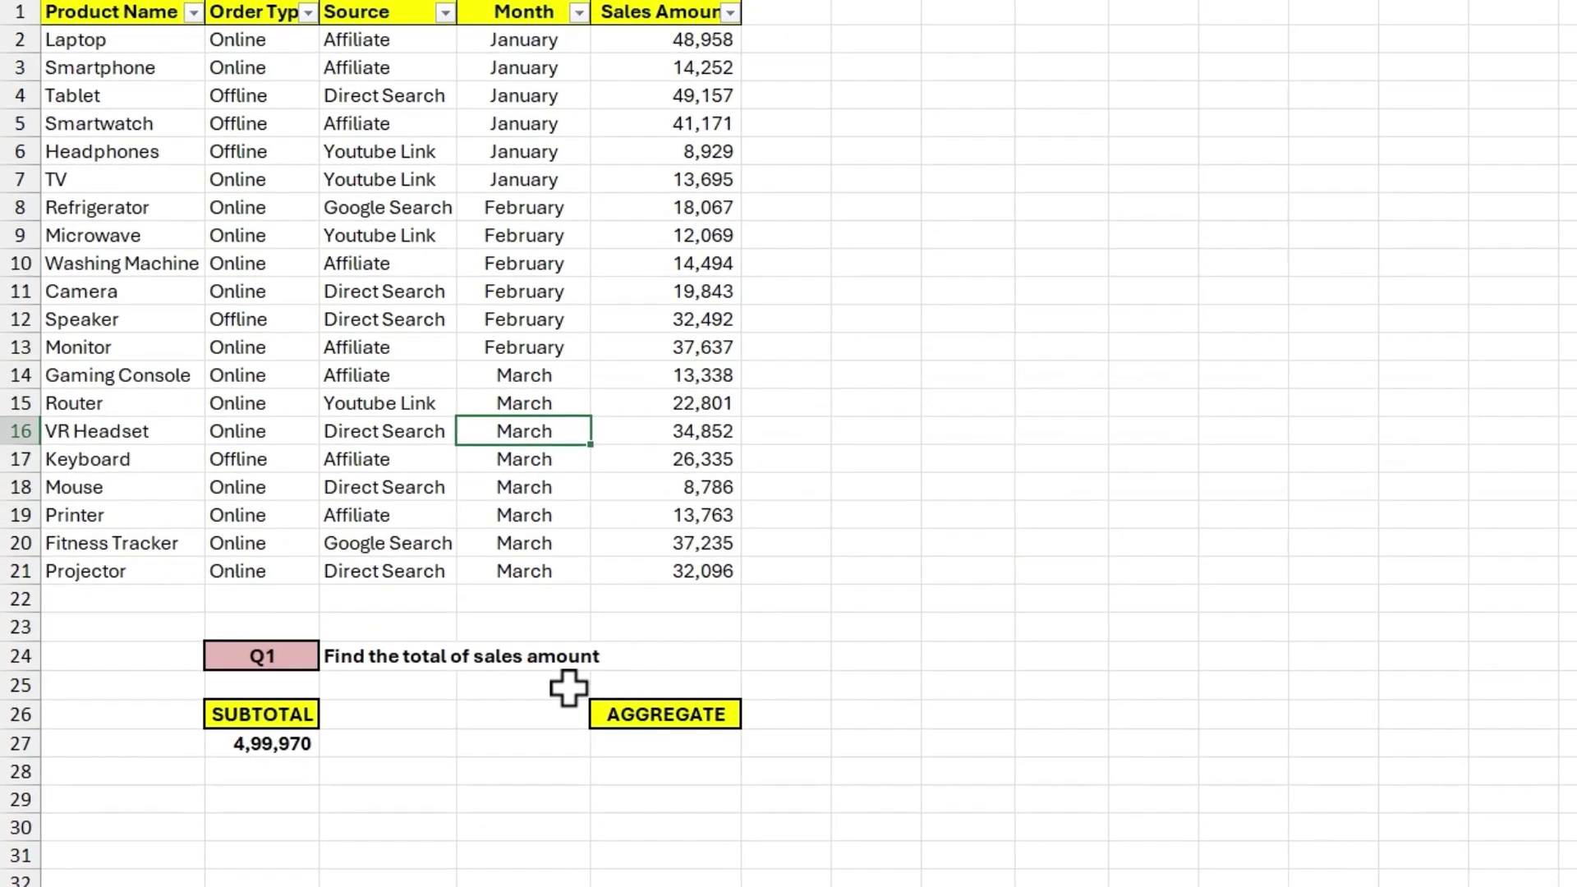
Start an AGGREGATE formula in E27 with function number 9 (SUM), reviewing the available function numbers up to 19.
left_click(600, 775)
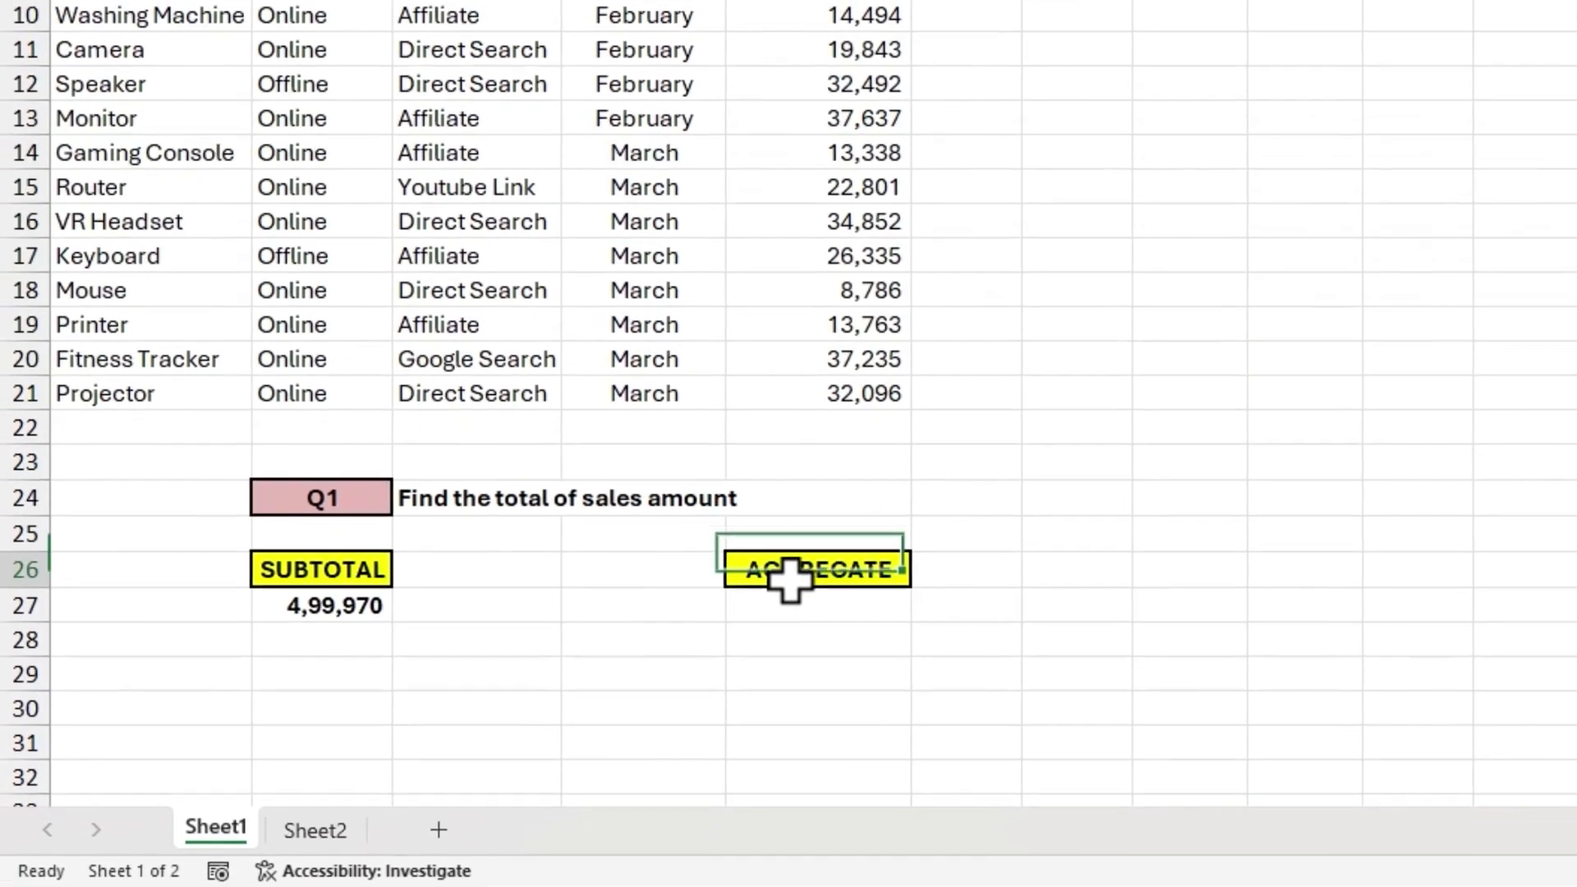
key("Down")
type("=agg")
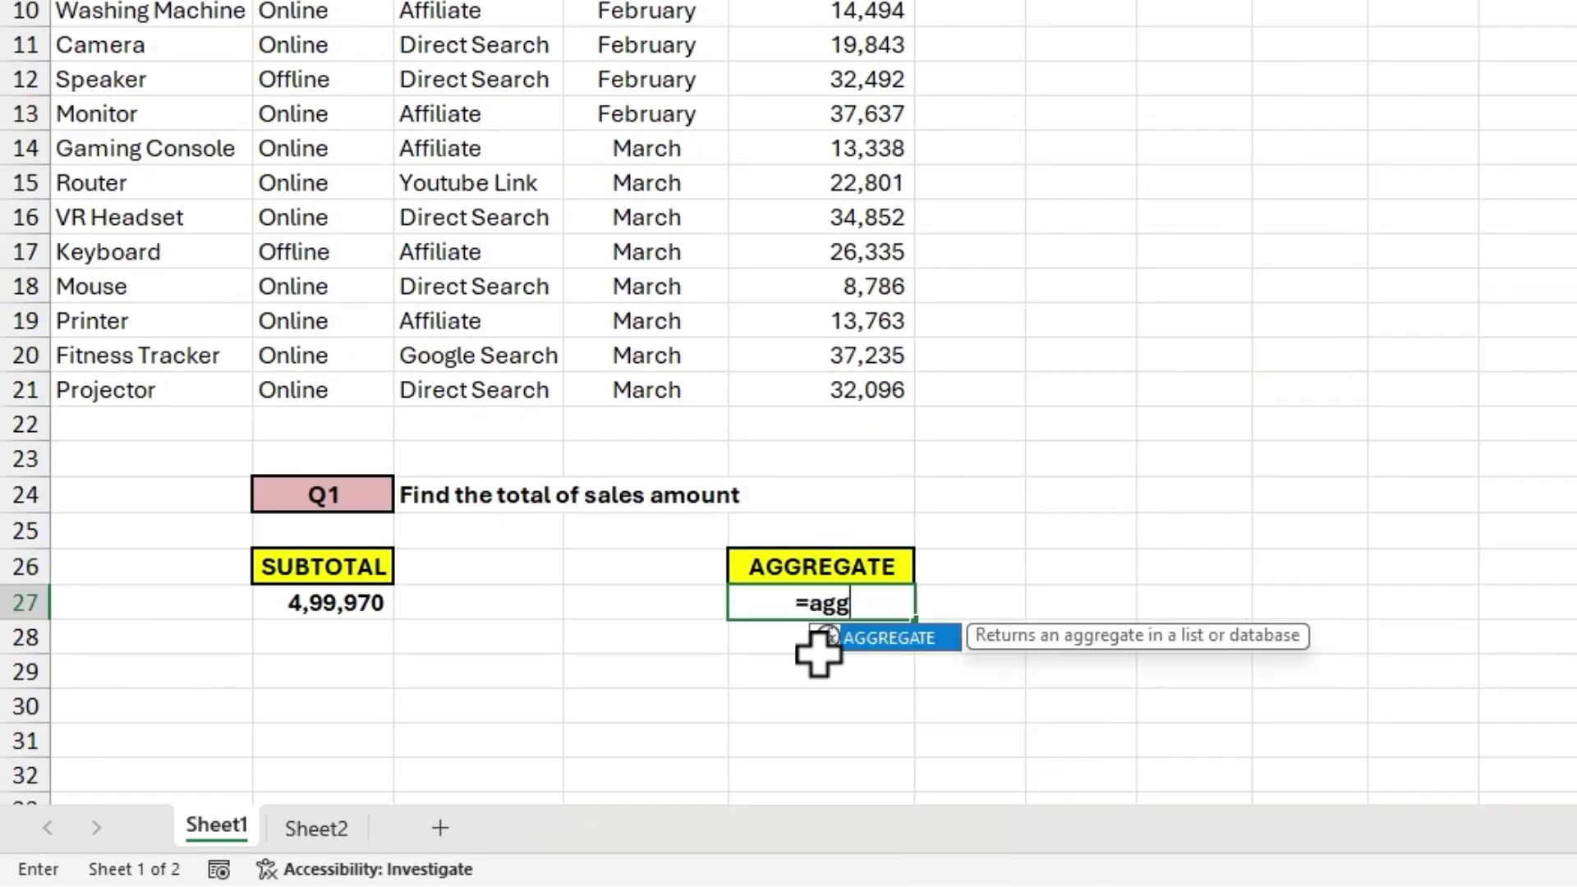
key("Tab")
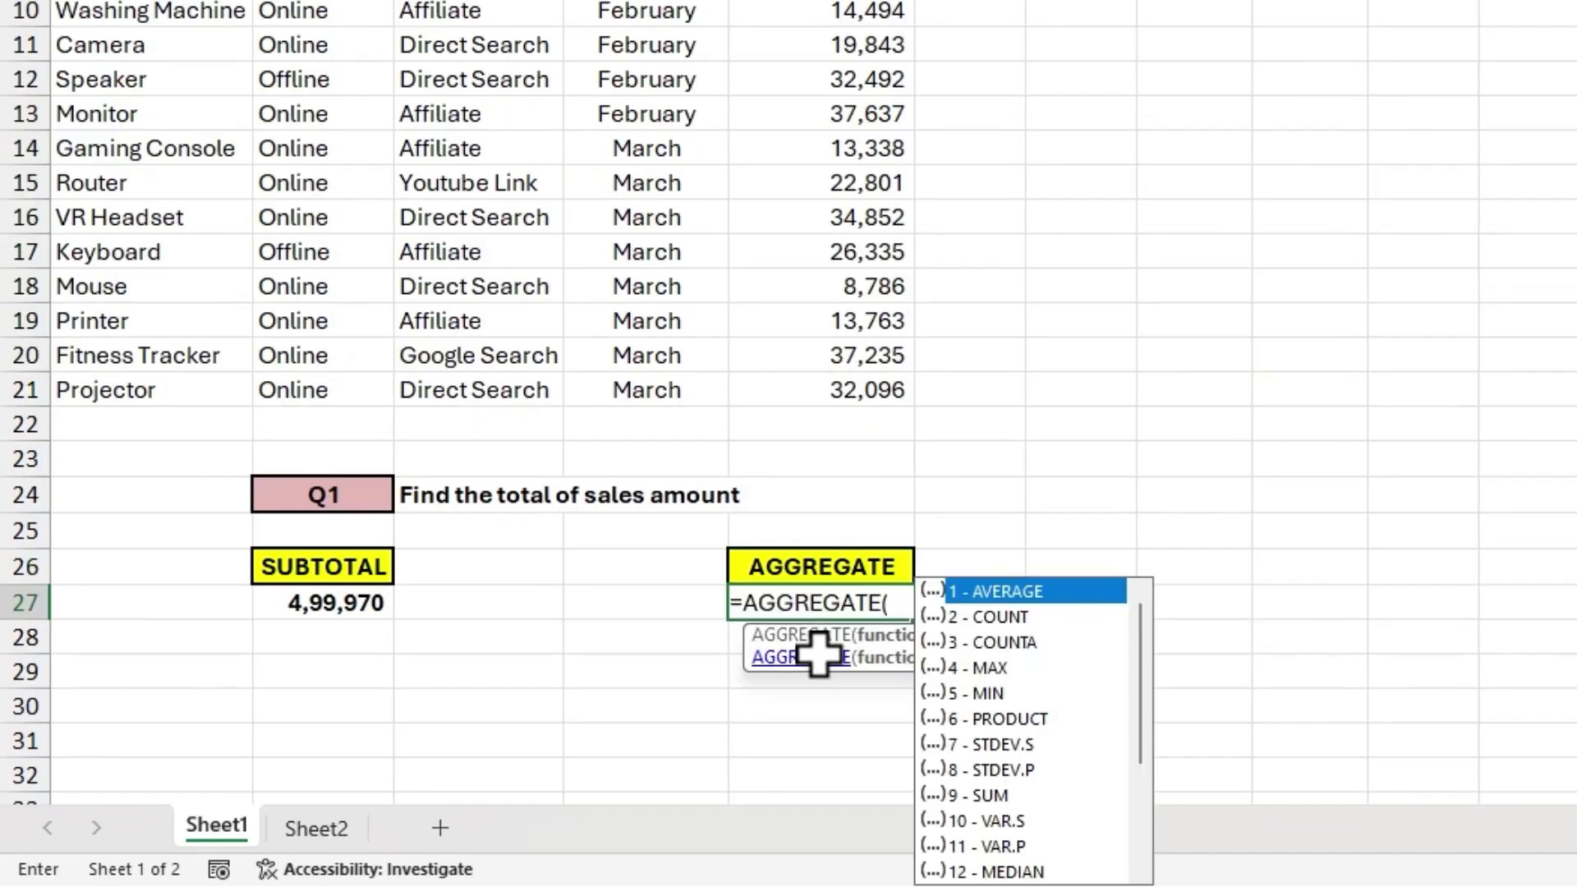
left_click_drag(679, 650, 498, 639)
mouse_move(1139, 649)
left_mouse_down()
mouse_move(1145, 747)
mouse_move(1149, 640)
left_mouse_up()
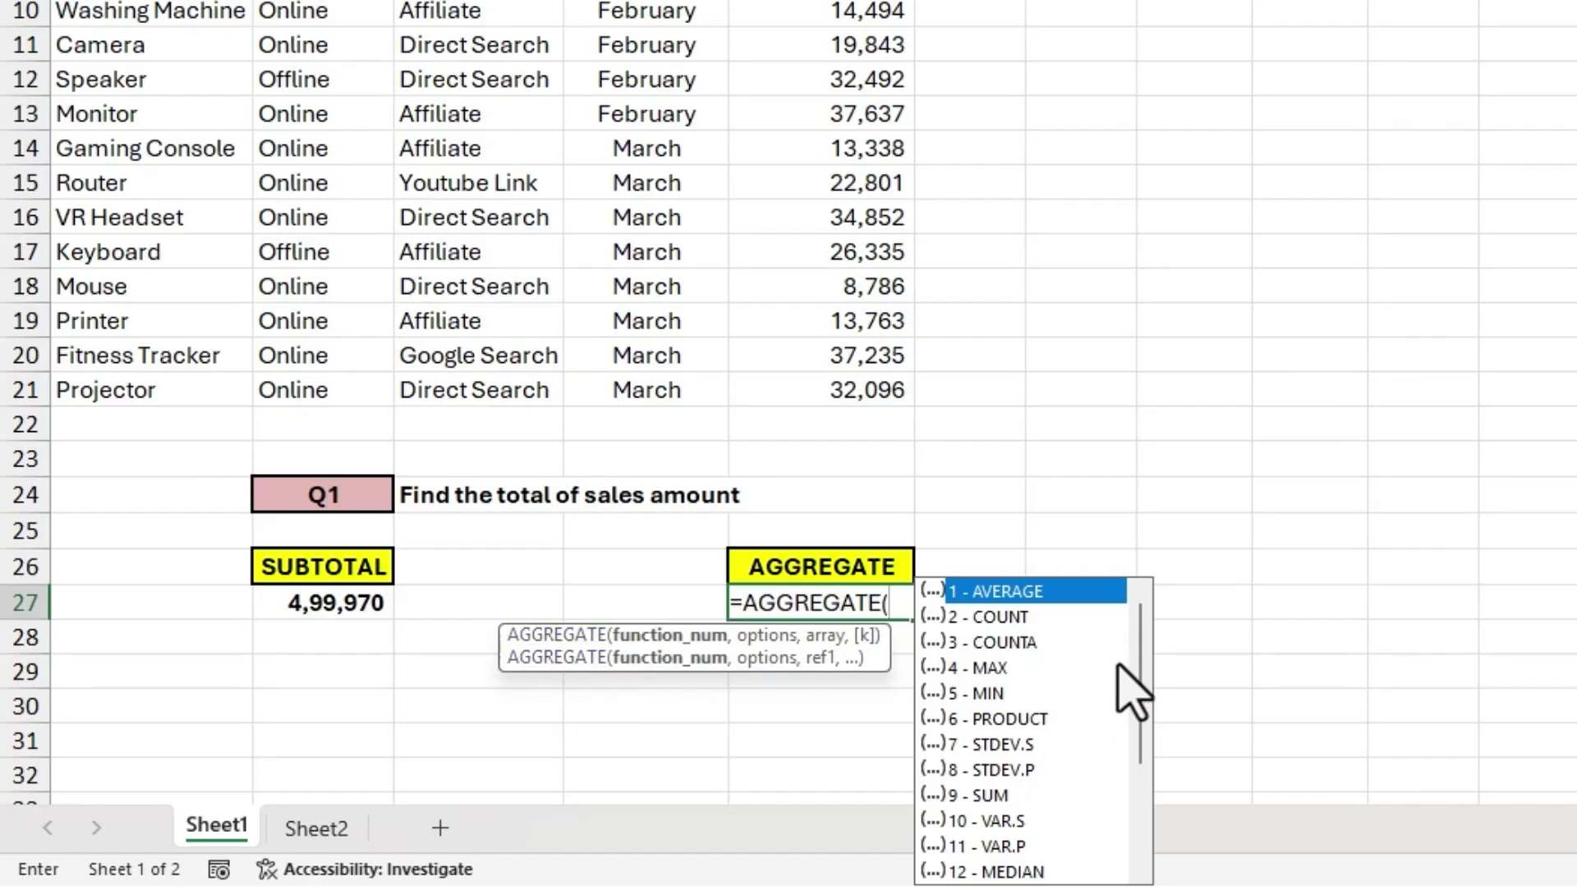
scroll(1142, 680, "down", 1)
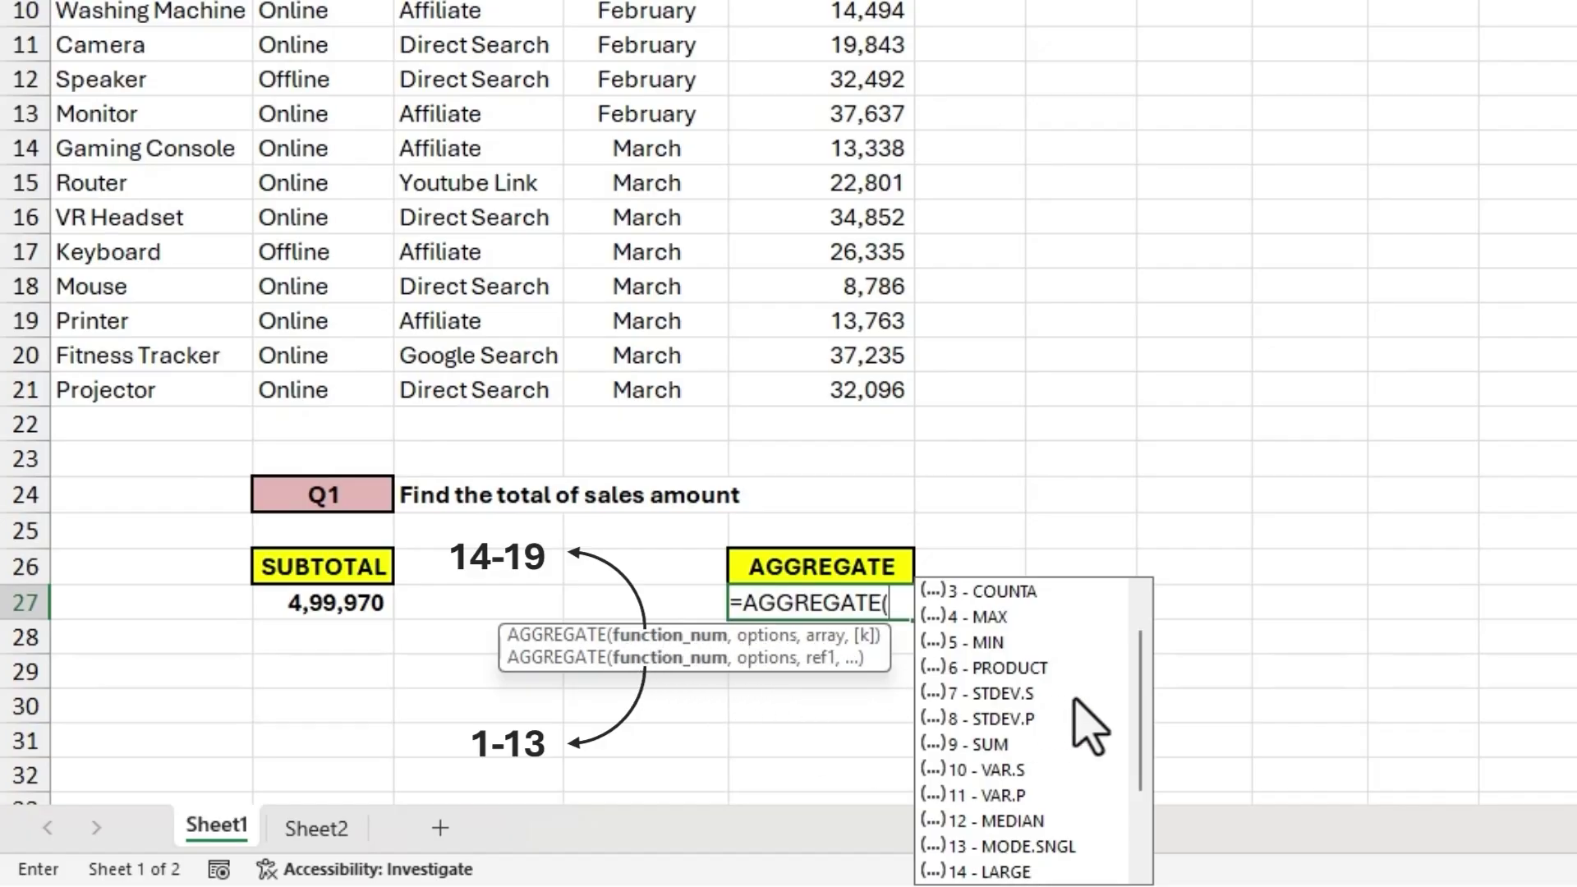
left_click_drag(1133, 694, 1144, 855)
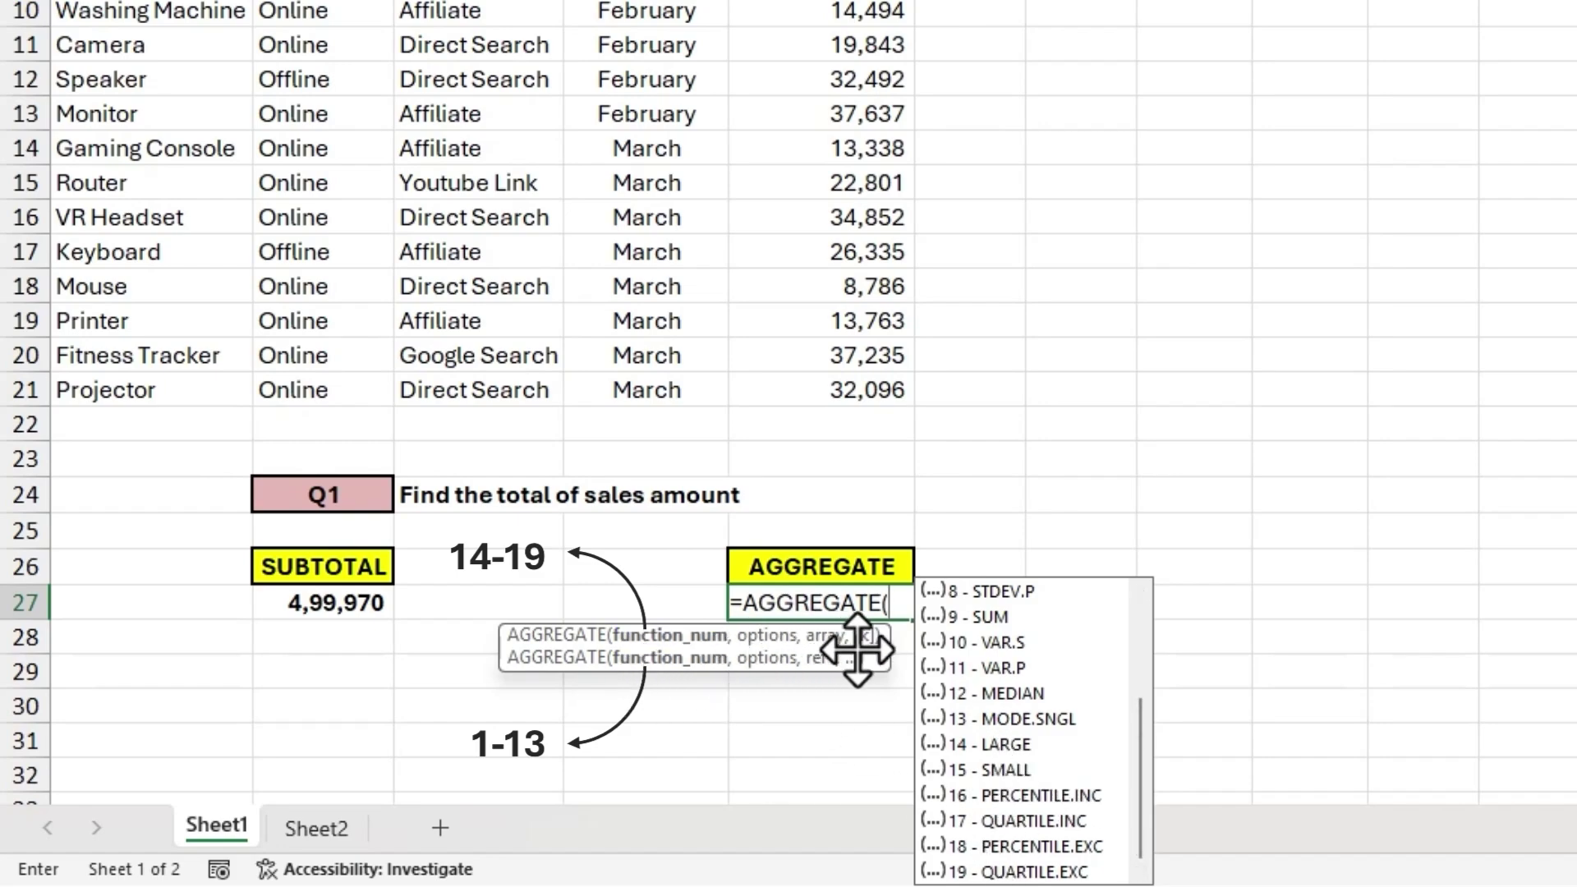
double_click(988, 617)
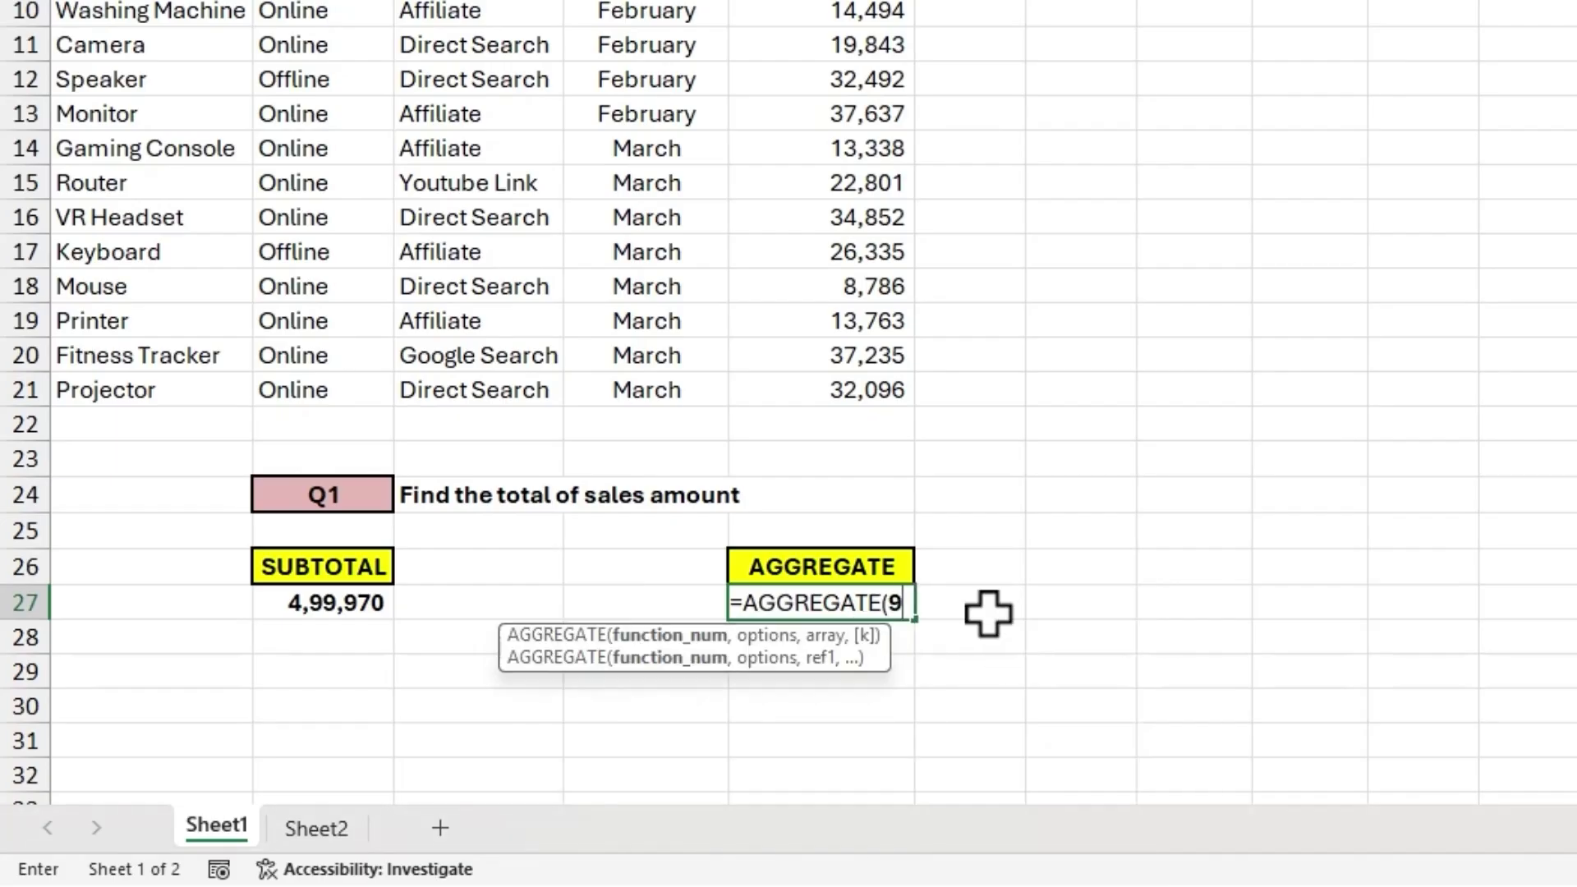
Complete the AGGREGATE formula in E27 with option 5 (Ignore hidden rows) and the sales range E2:E21.
type(",")
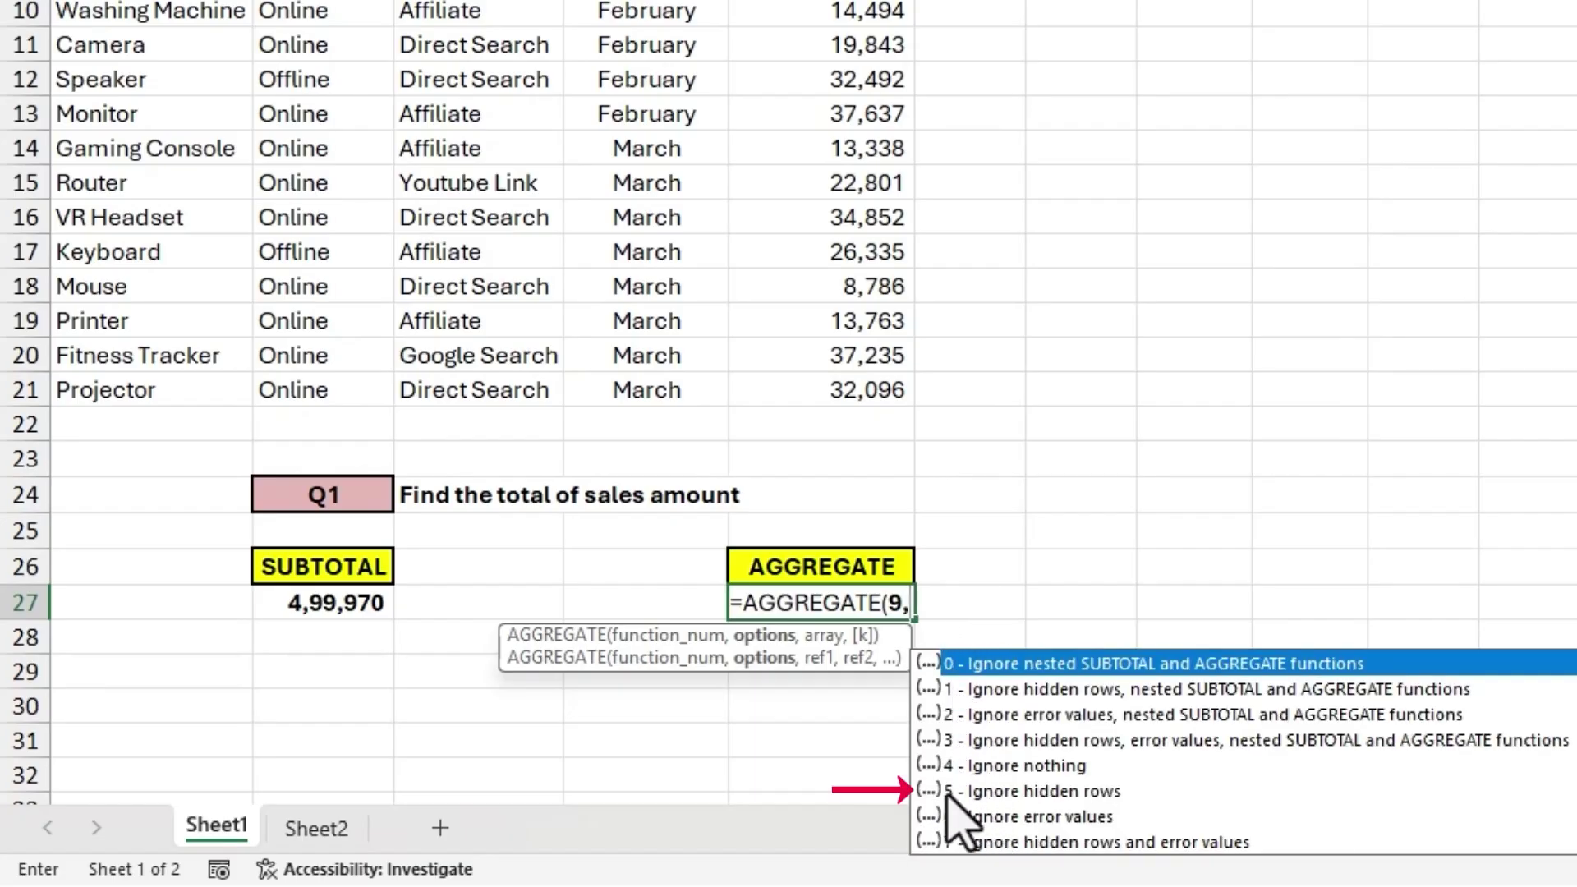
left_click(981, 790)
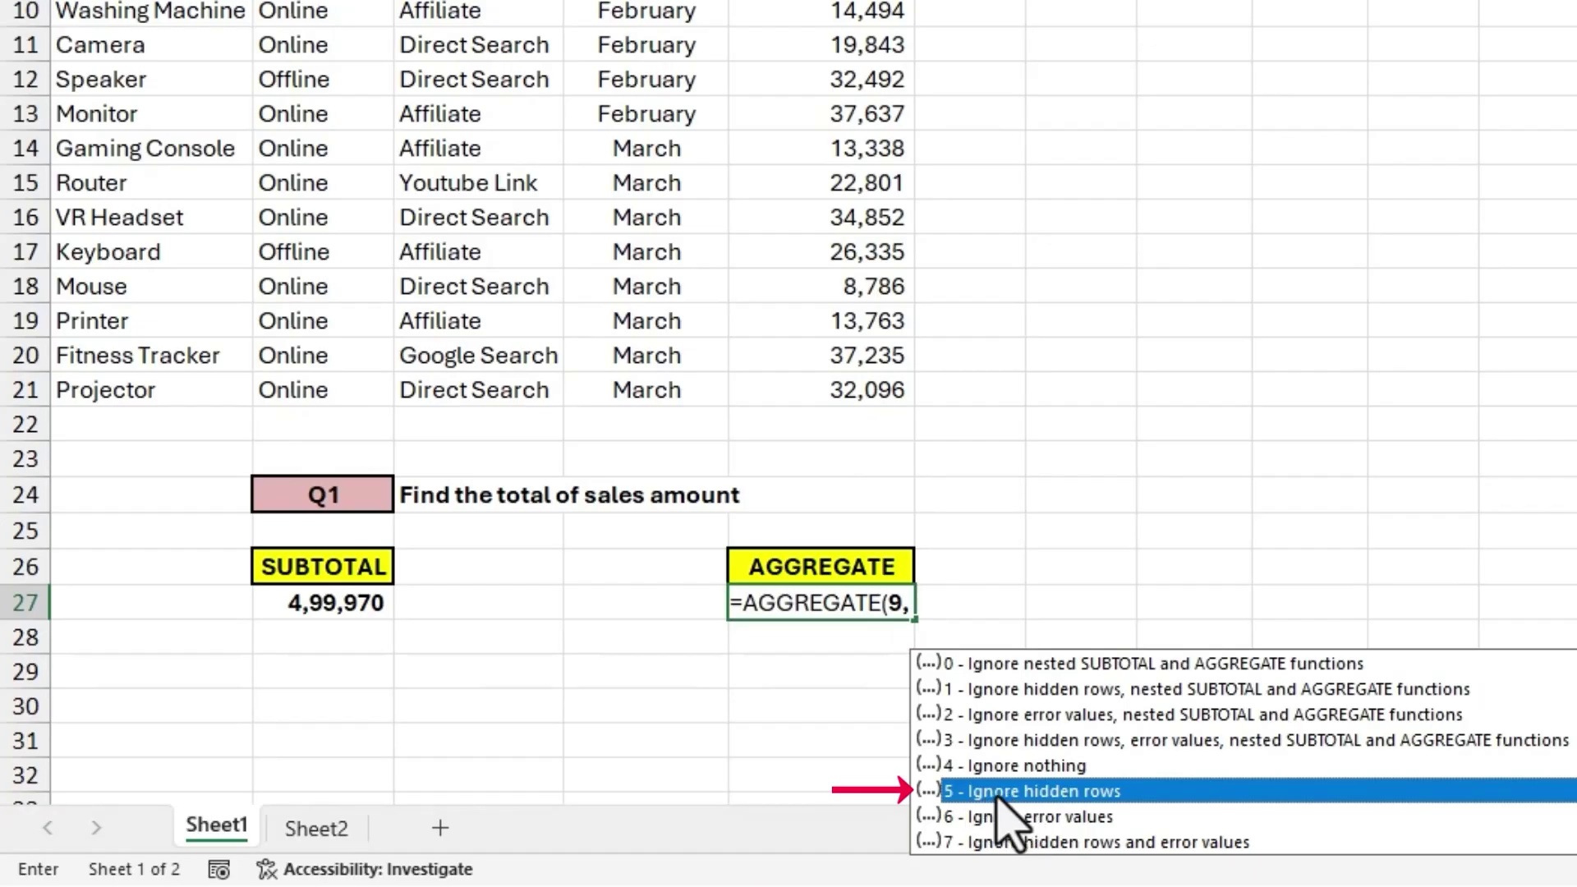
double_click(985, 794)
type(",")
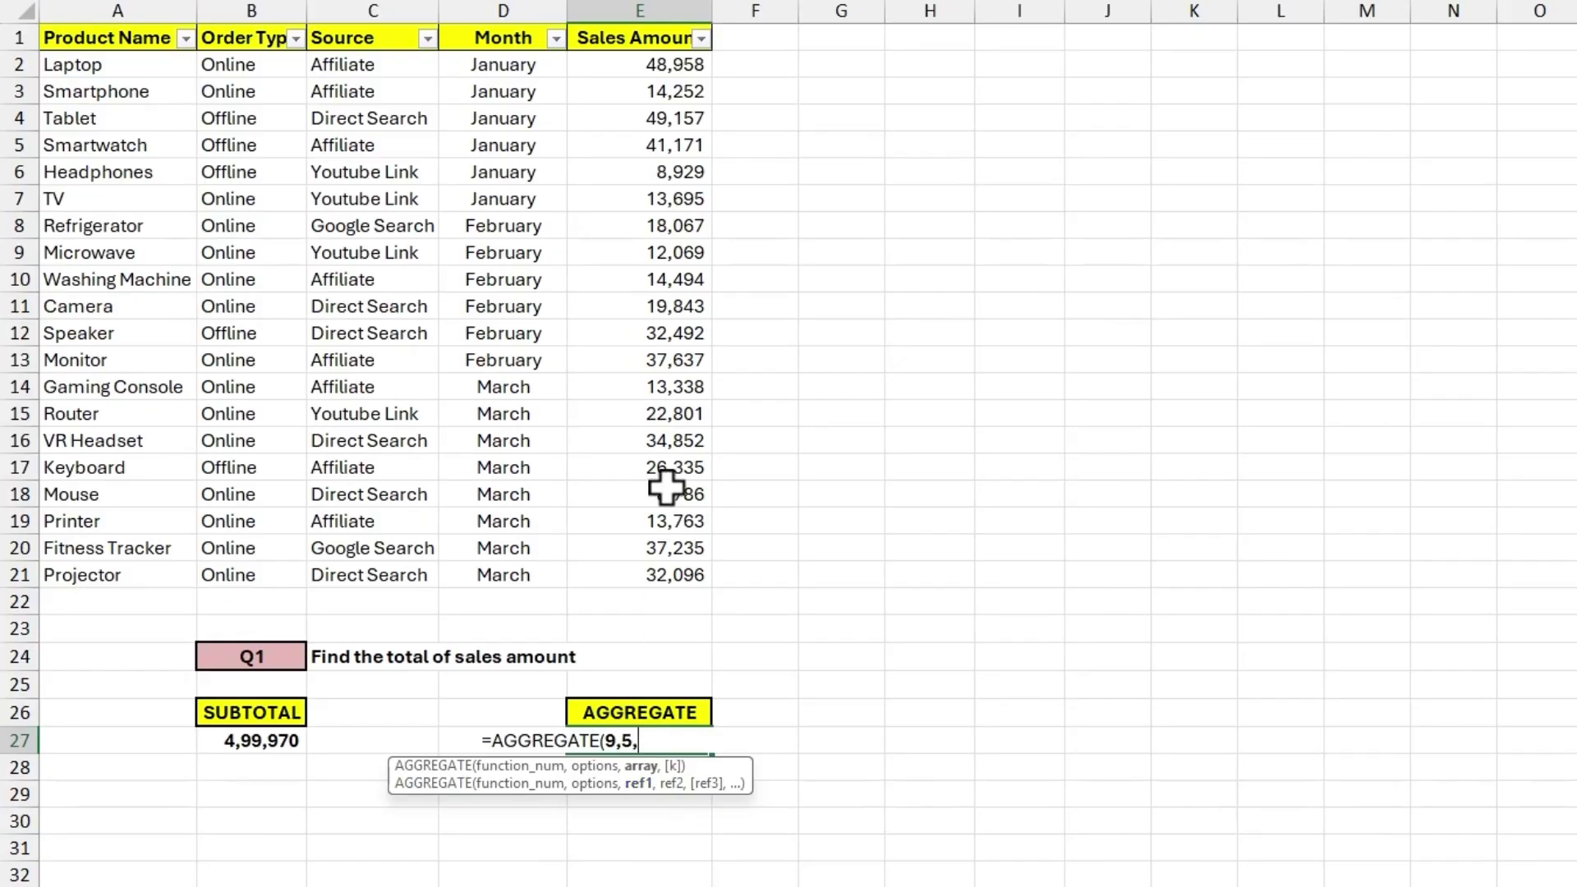
left_click_drag(680, 68, 663, 575)
type(")")
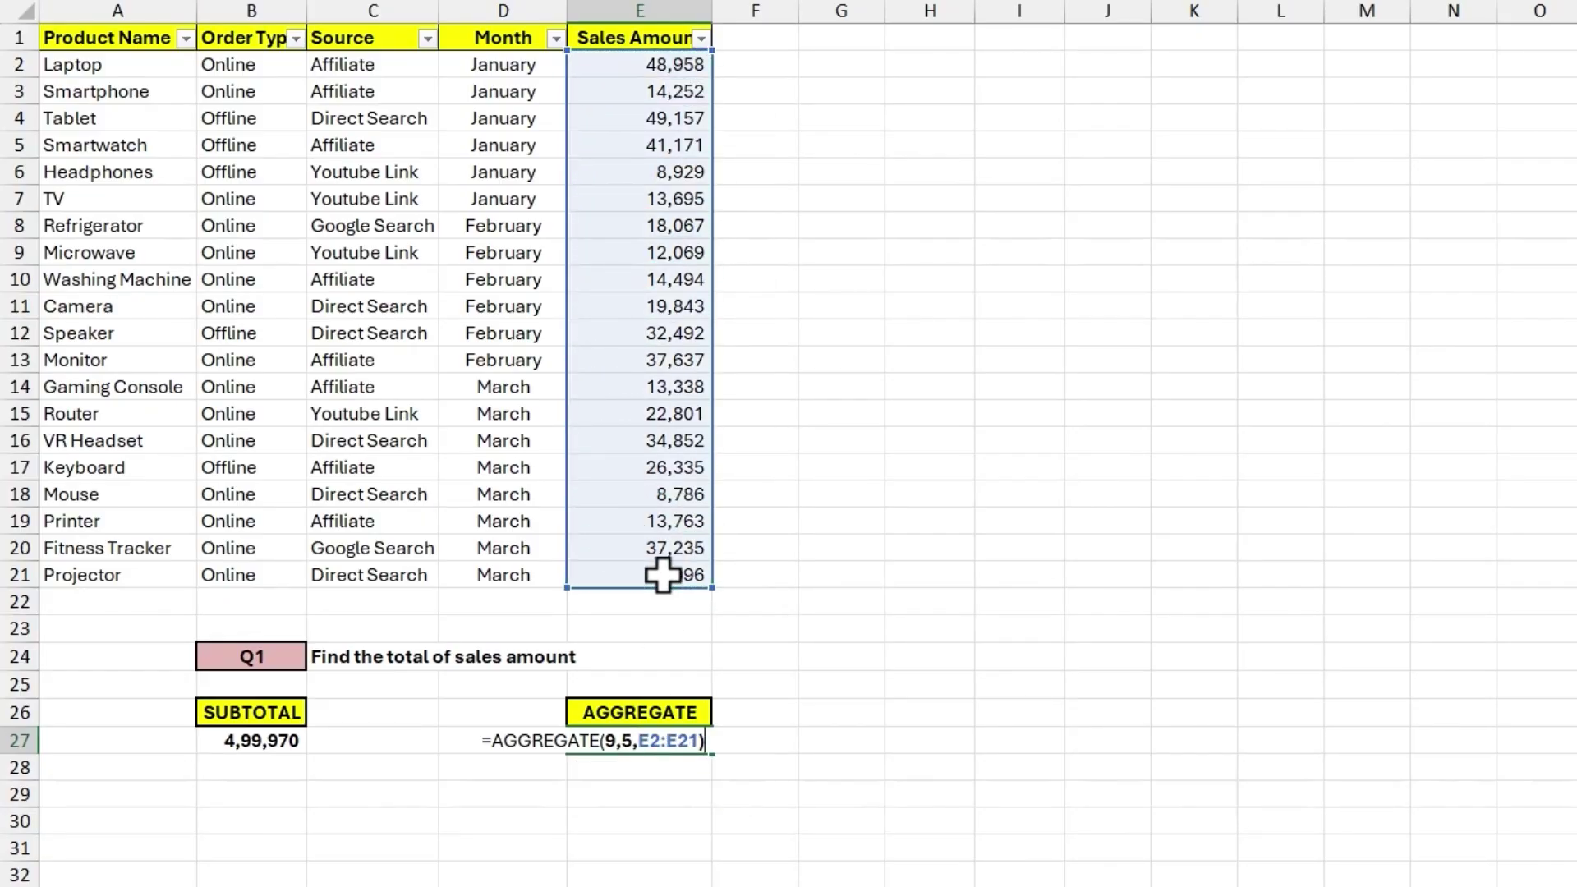
key("Return")
left_click(684, 738)
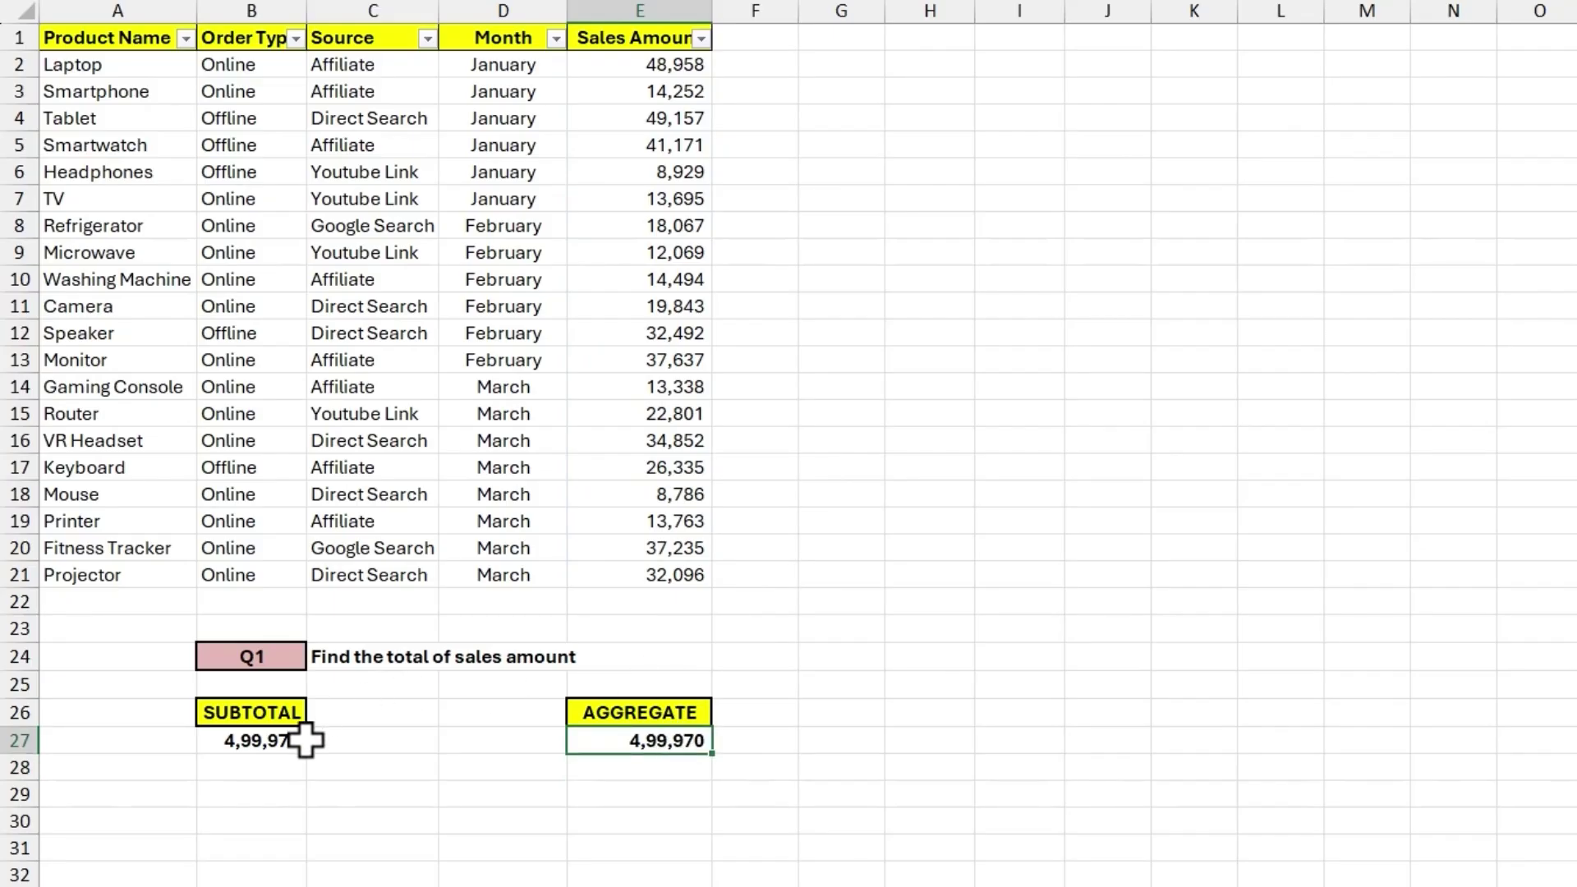
Hide rows 14 to 21 with the March sales again, and filter the Month column to January to compare both totals.
left_click(454, 560)
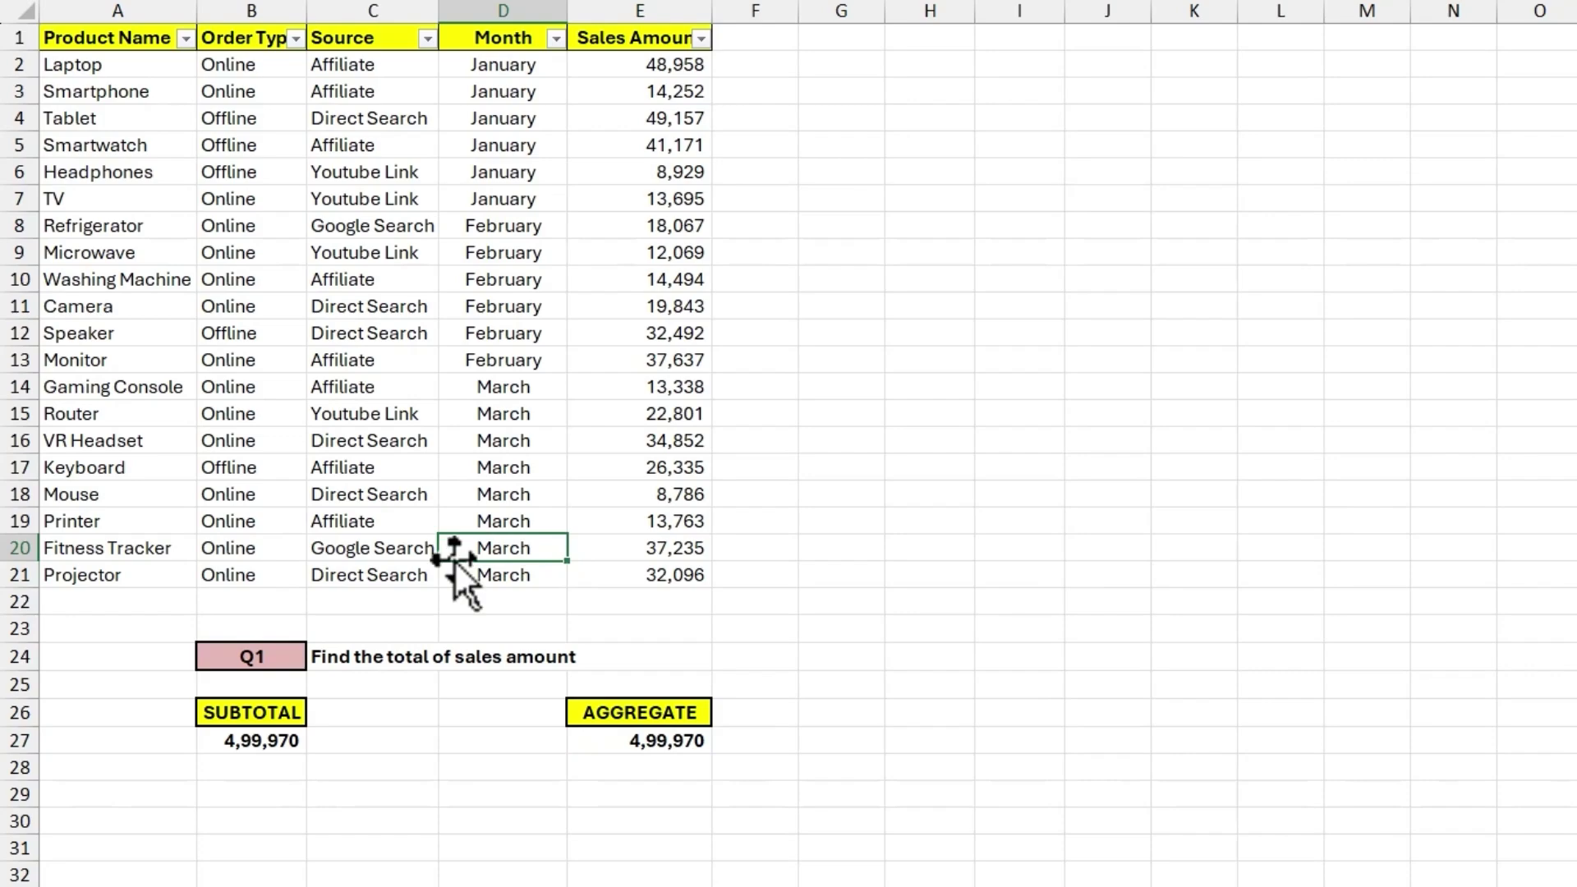
left_click_drag(19, 387, 18, 575)
right_click(18, 575)
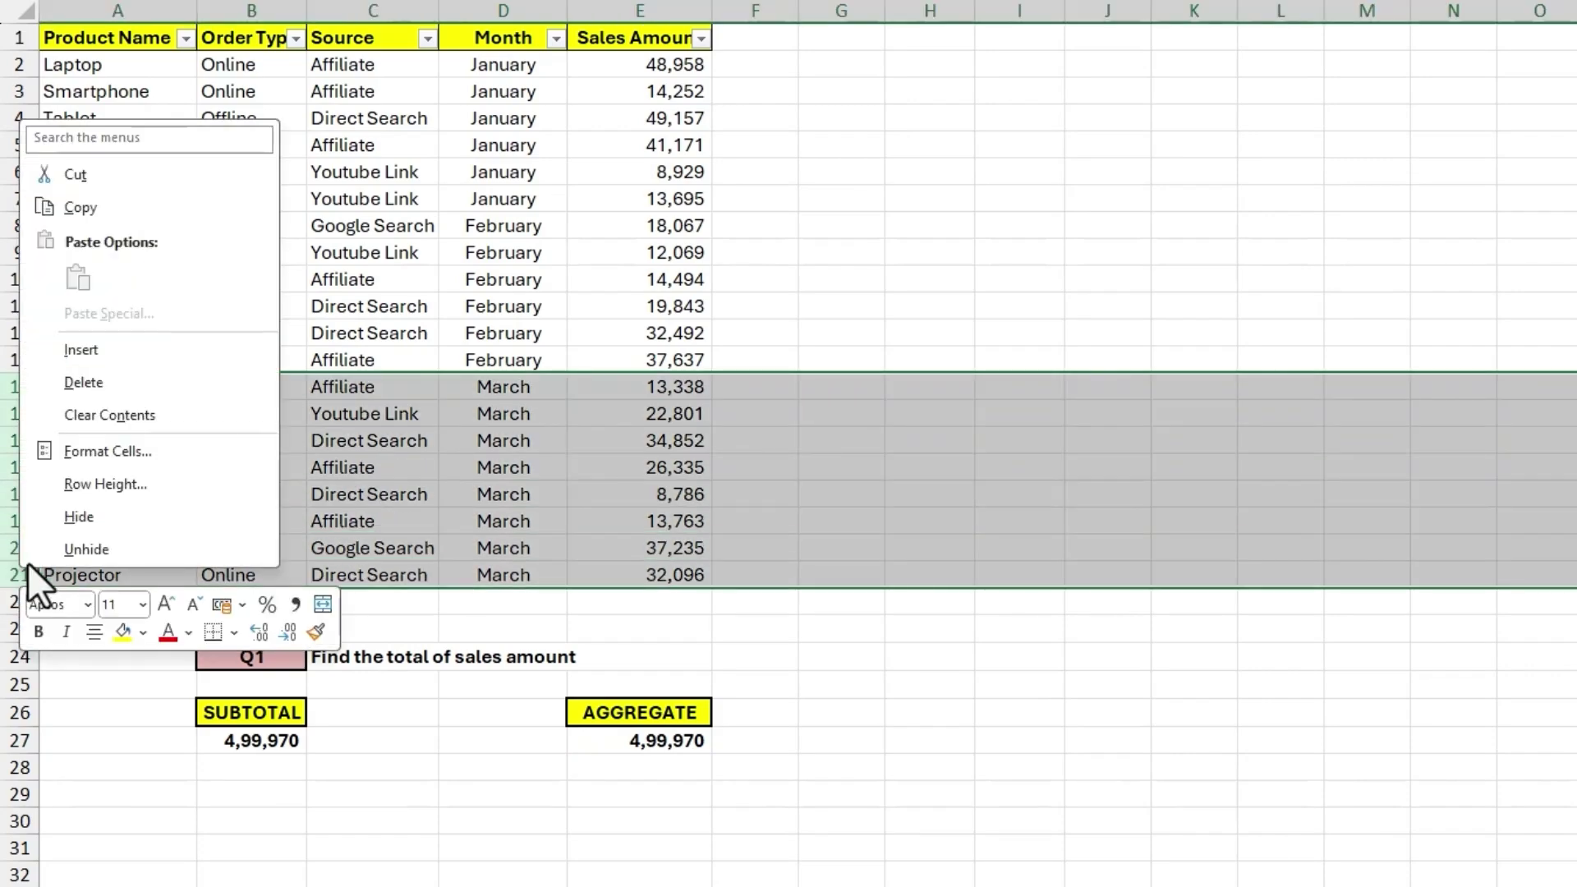
left_click(70, 507)
left_click(556, 40)
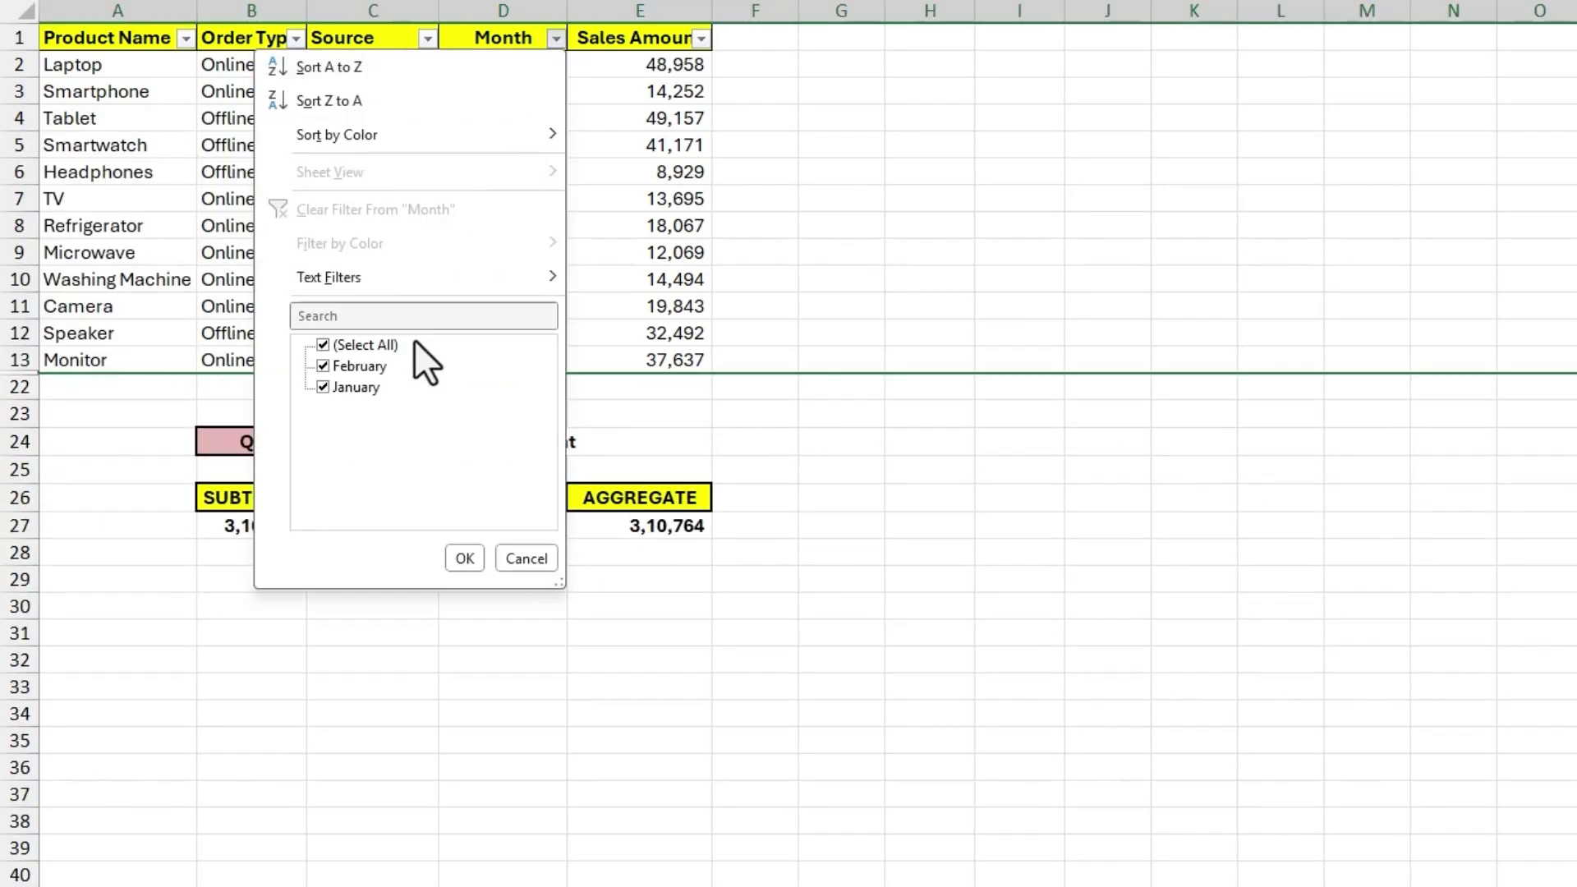
left_click(463, 558)
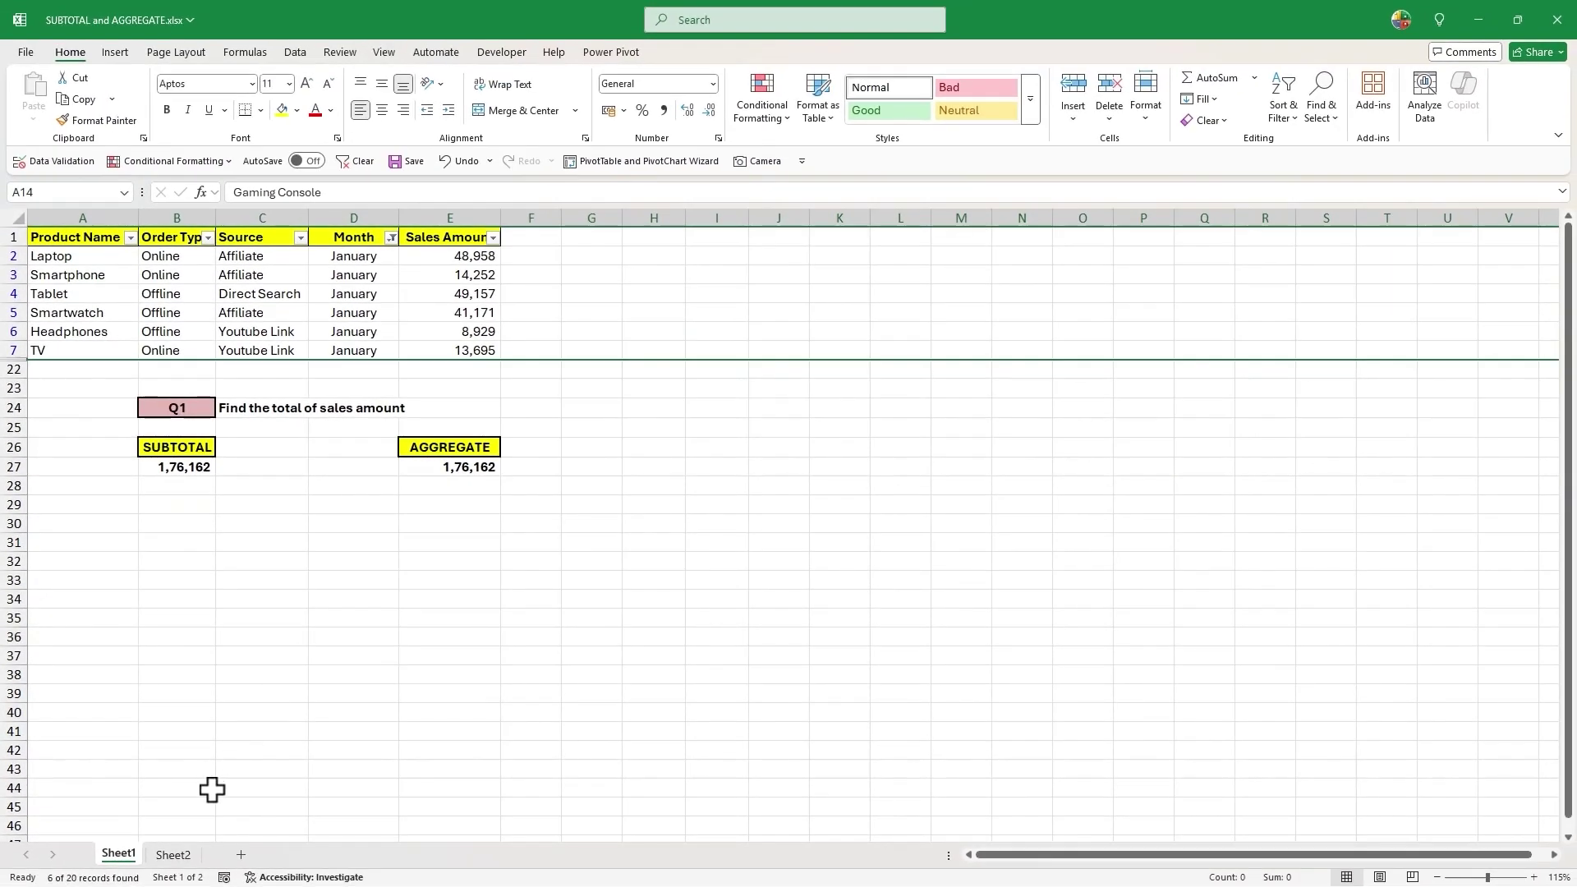
Switch to Sheet2 and examine the sales data, the three monthly subtotal rows and the SUBTOTAL formula in E15.
left_click(176, 856)
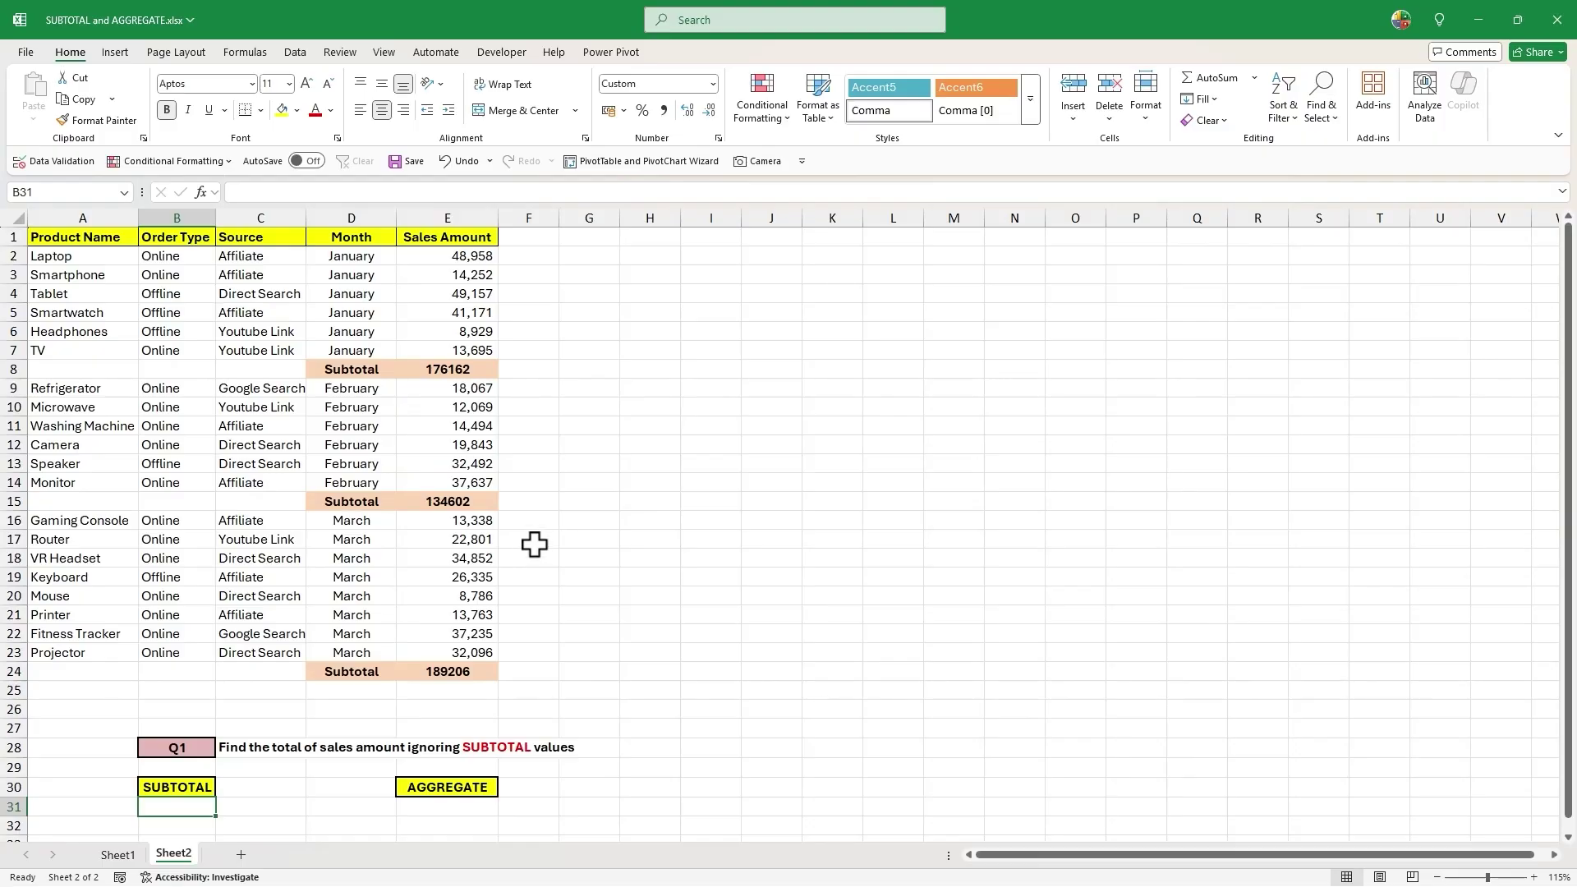
left_click_drag(89, 261, 422, 668)
left_click(371, 581)
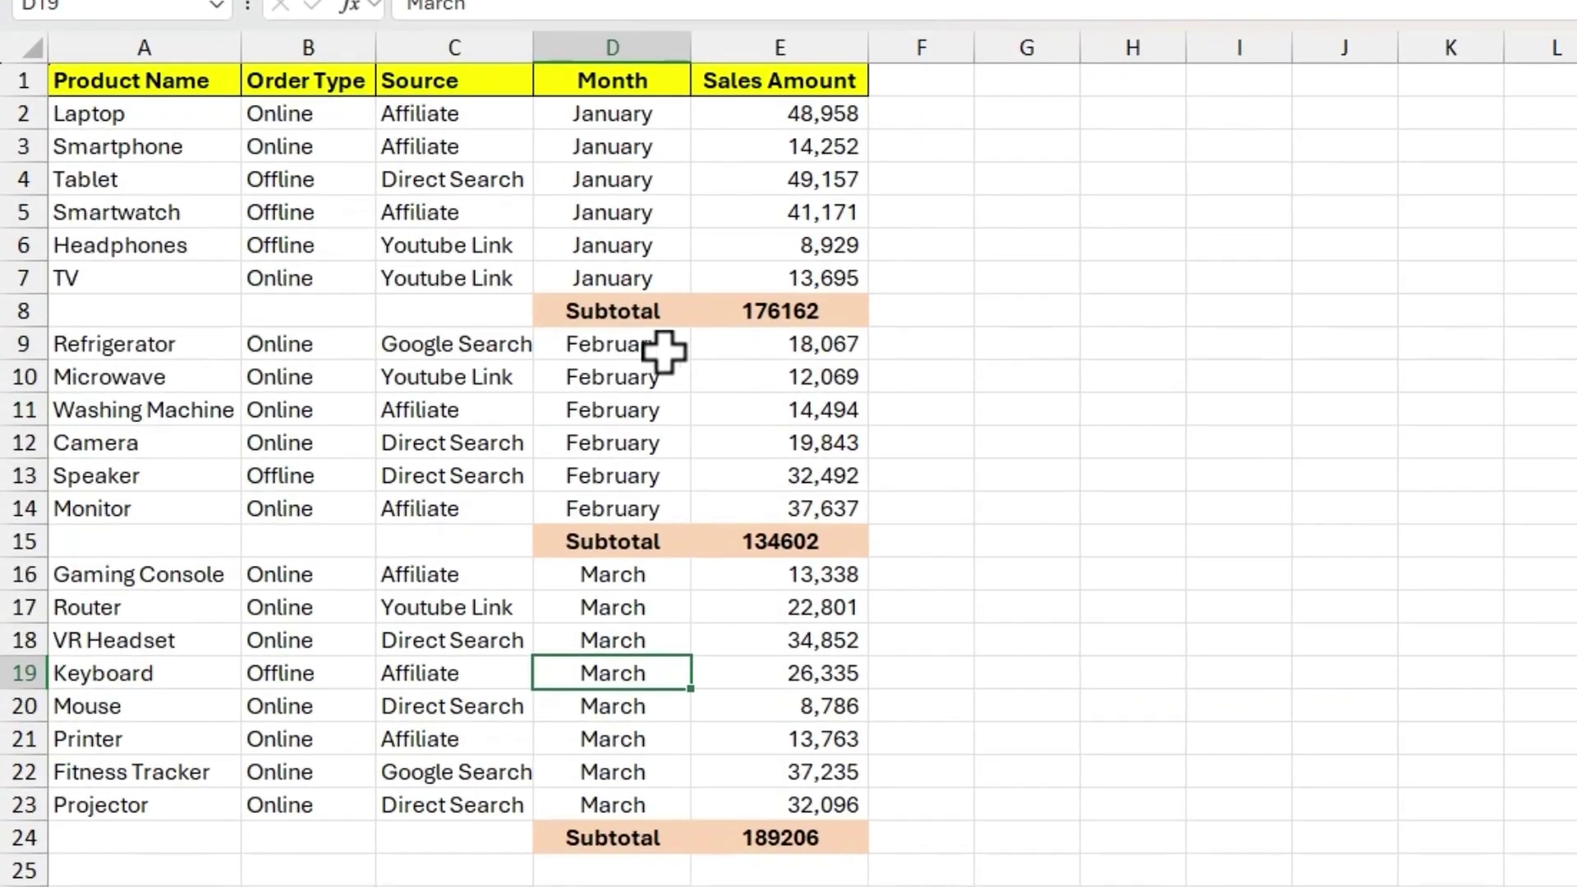
left_click_drag(356, 370, 412, 372)
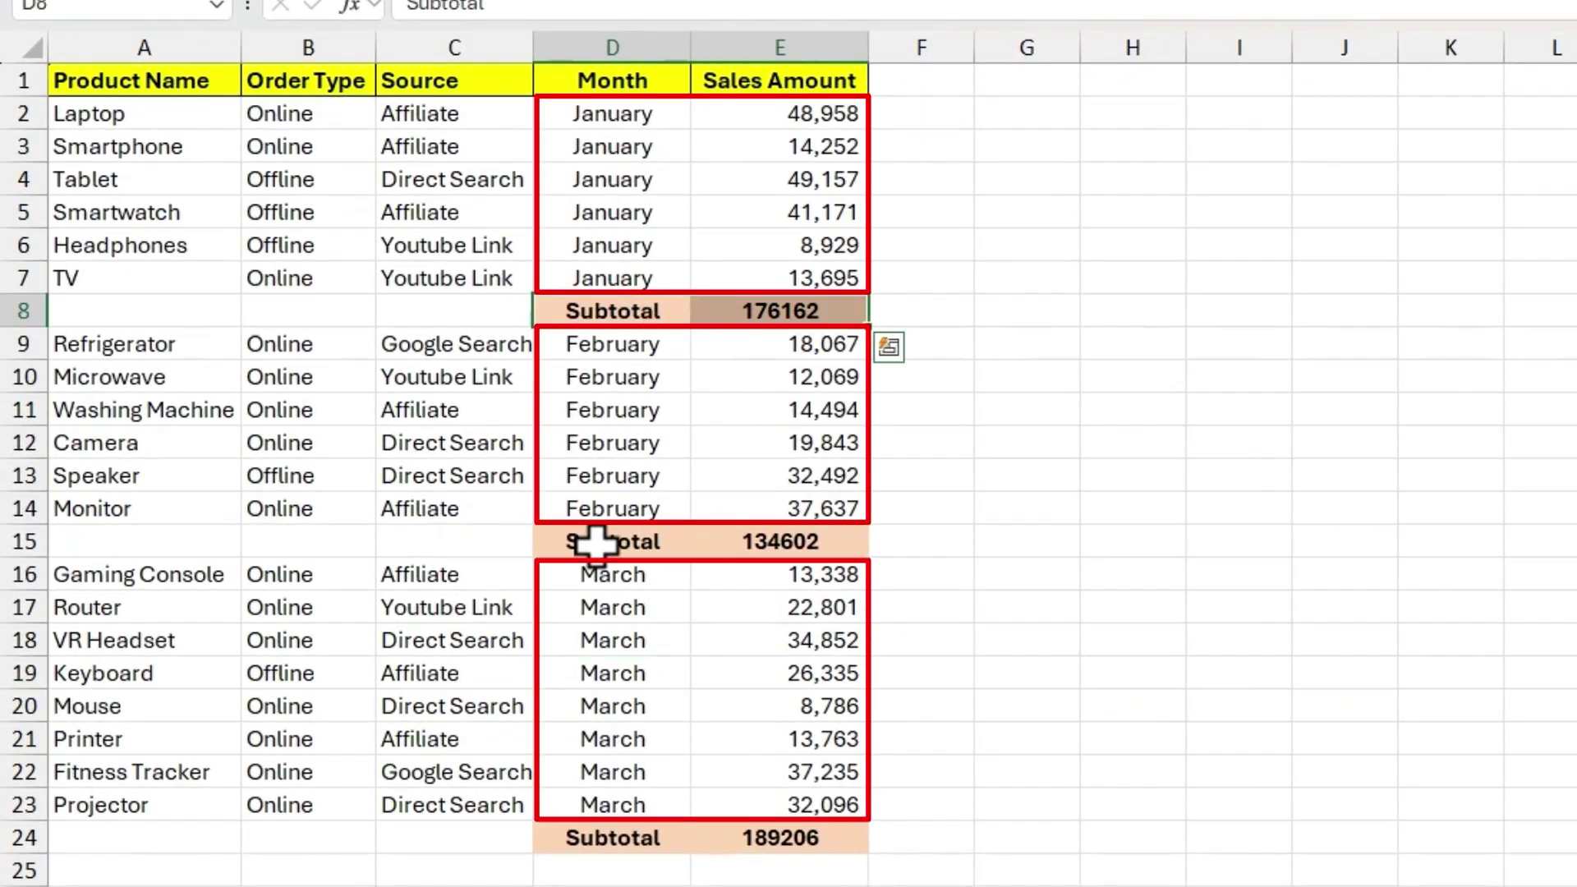
left_click_drag(619, 541, 739, 546, "ctrl")
left_click_drag(612, 840, 698, 842, "ctrl")
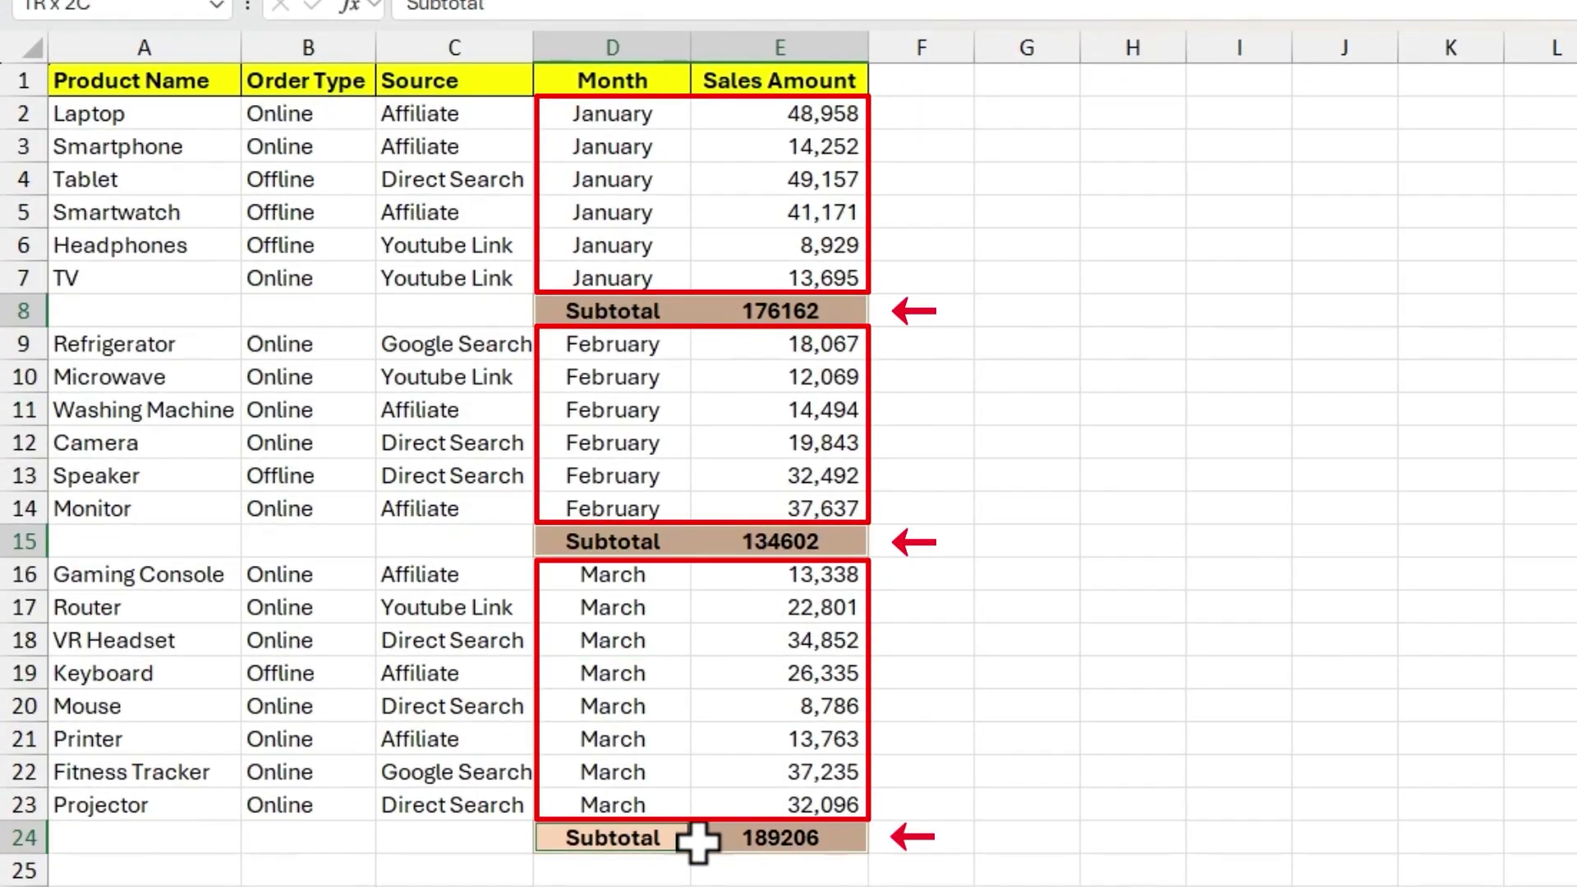
double_click(745, 542)
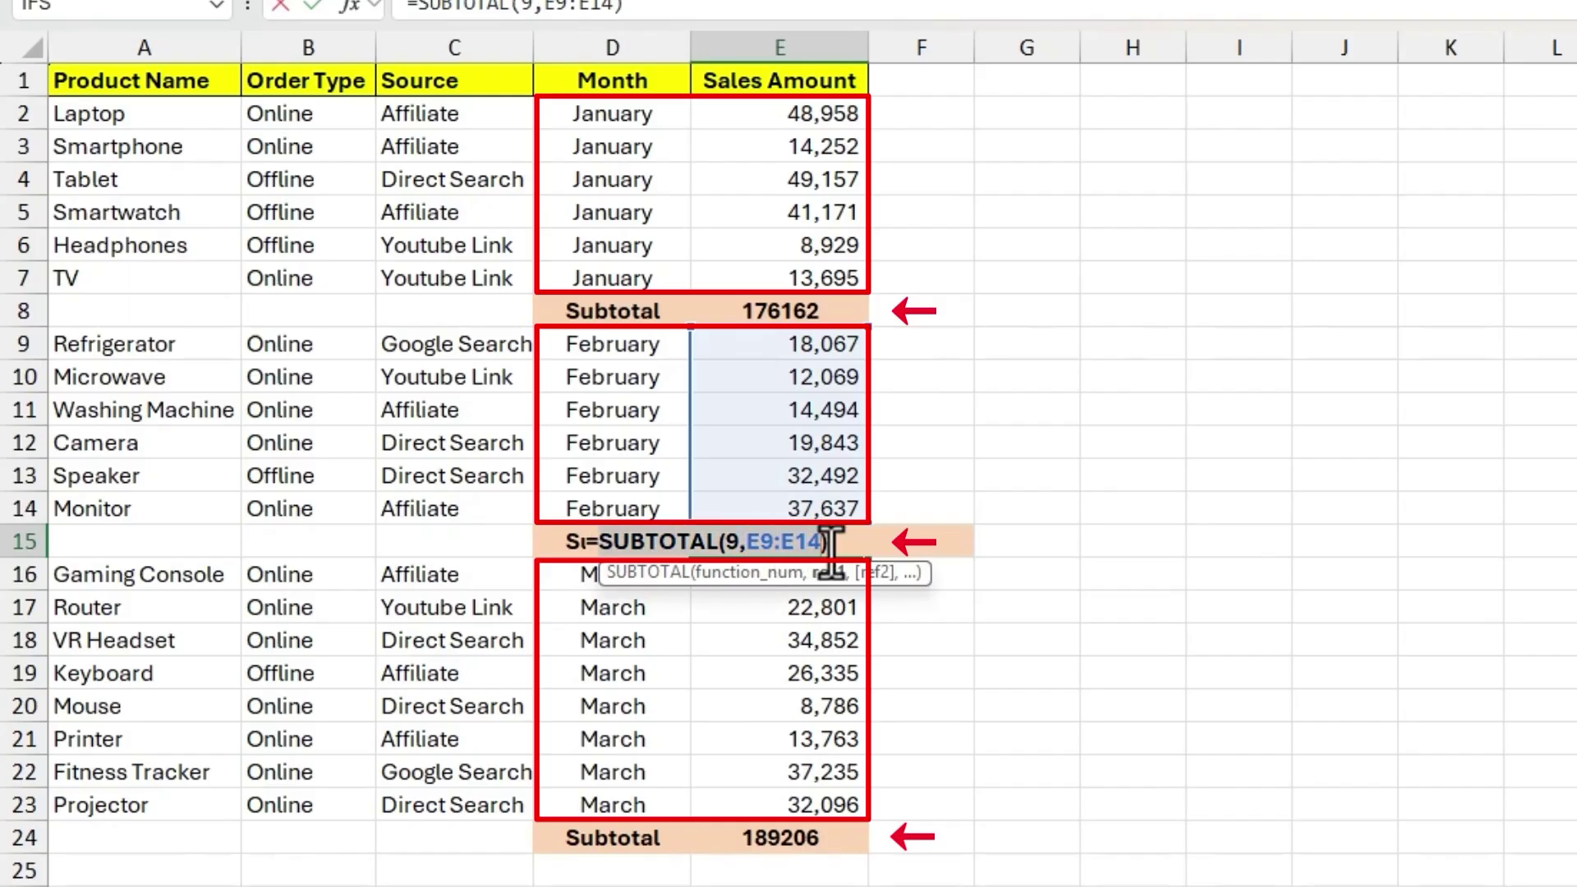
key("ctrl+Return")
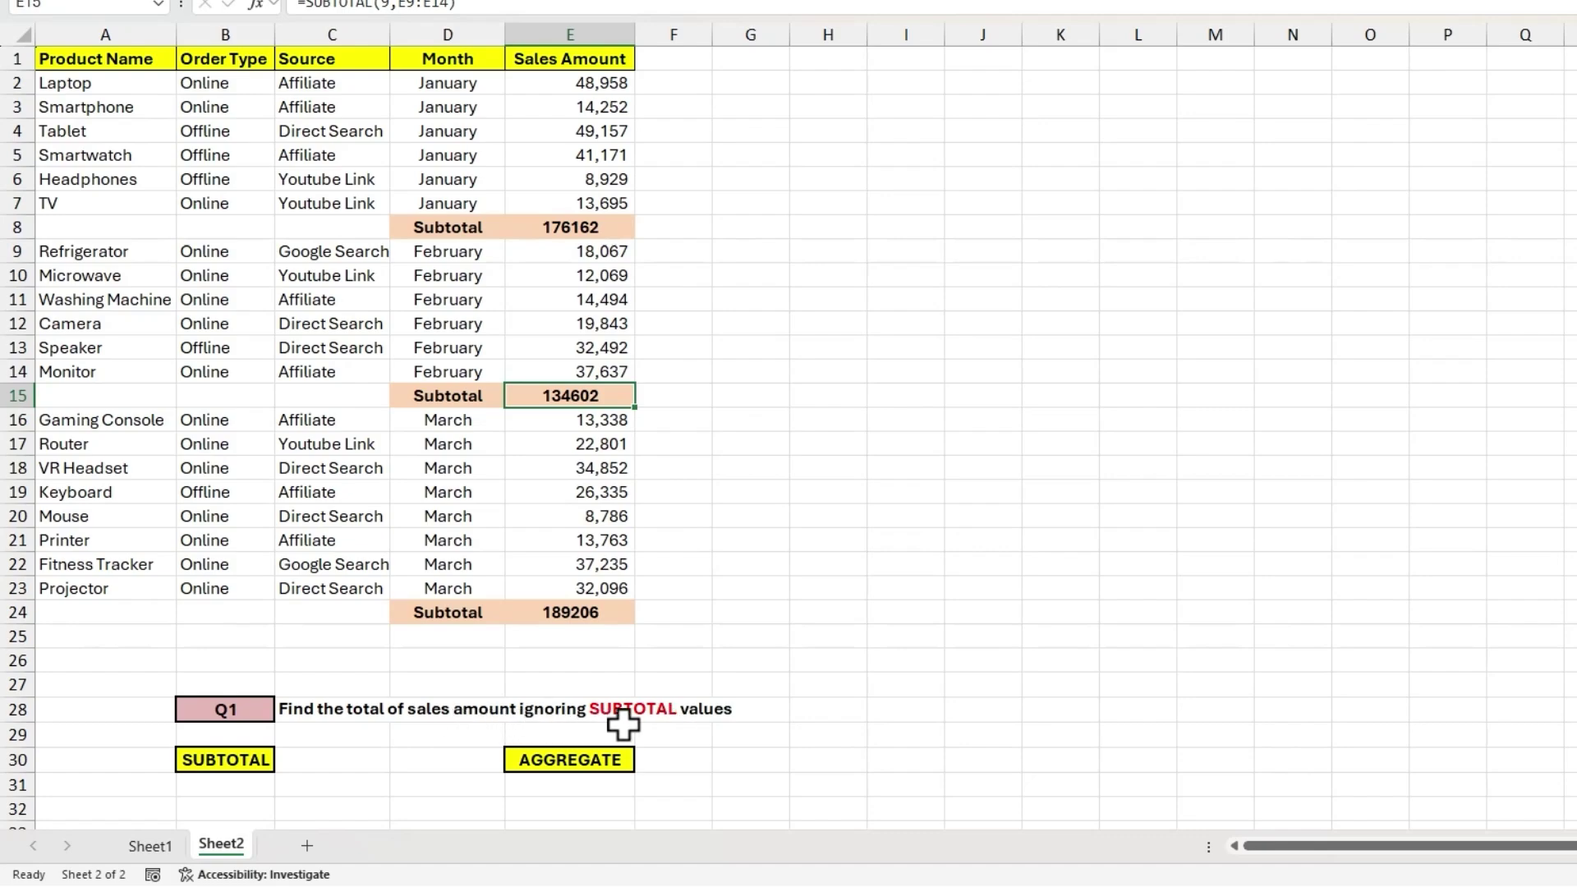
Enter =SUBTOTAL(9,E2:E24) in B31 to total the sales amounts while ignoring the nested subtotals.
left_click(246, 784)
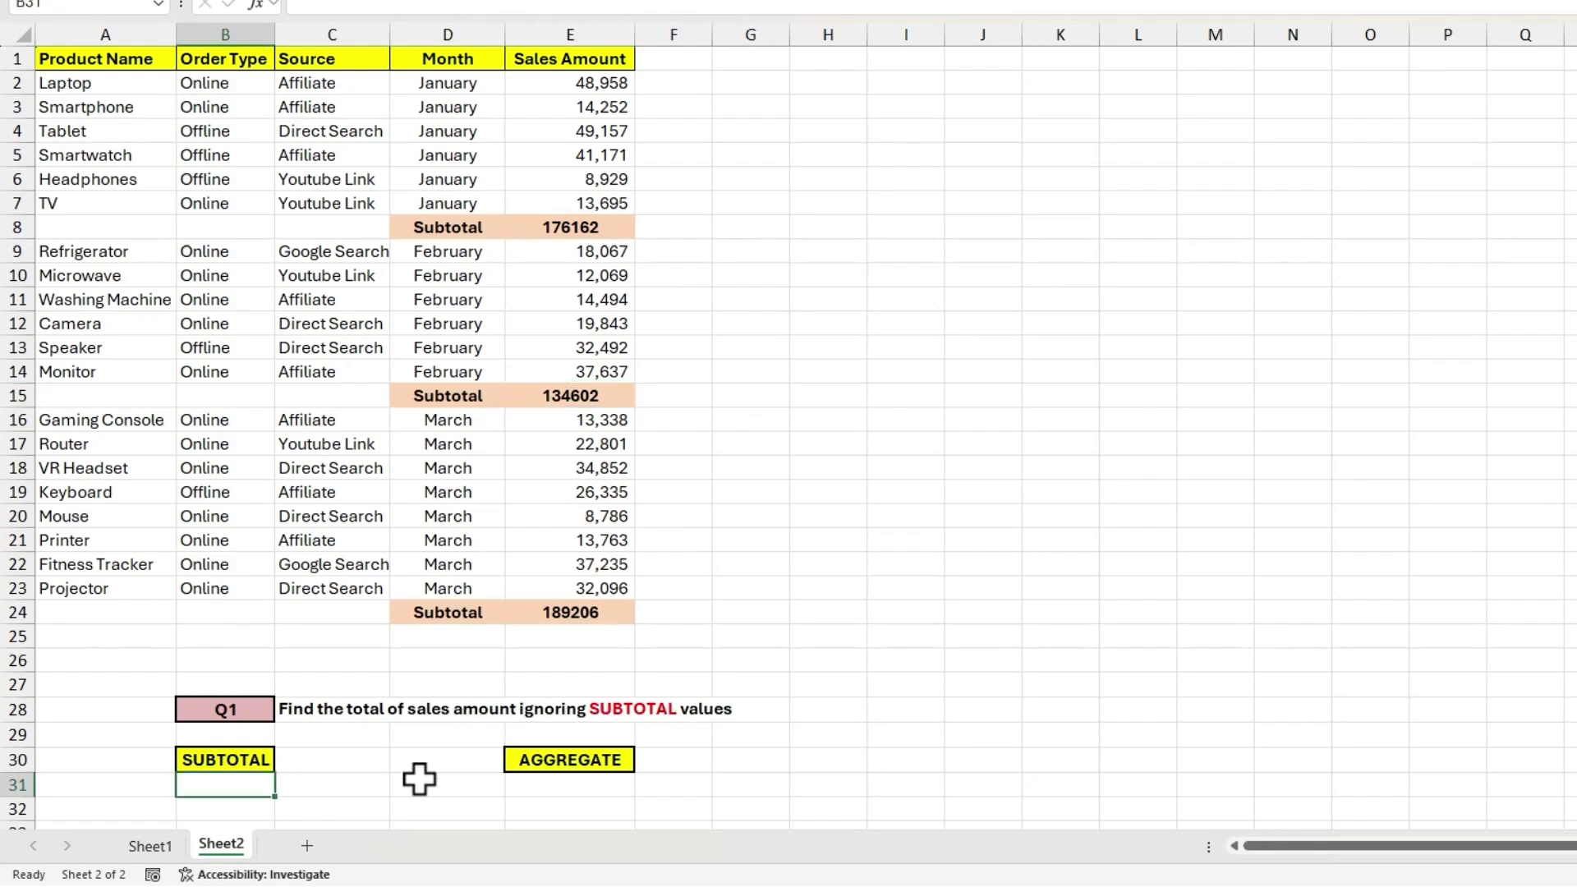
type("=sub")
key("Down")
key("Tab")
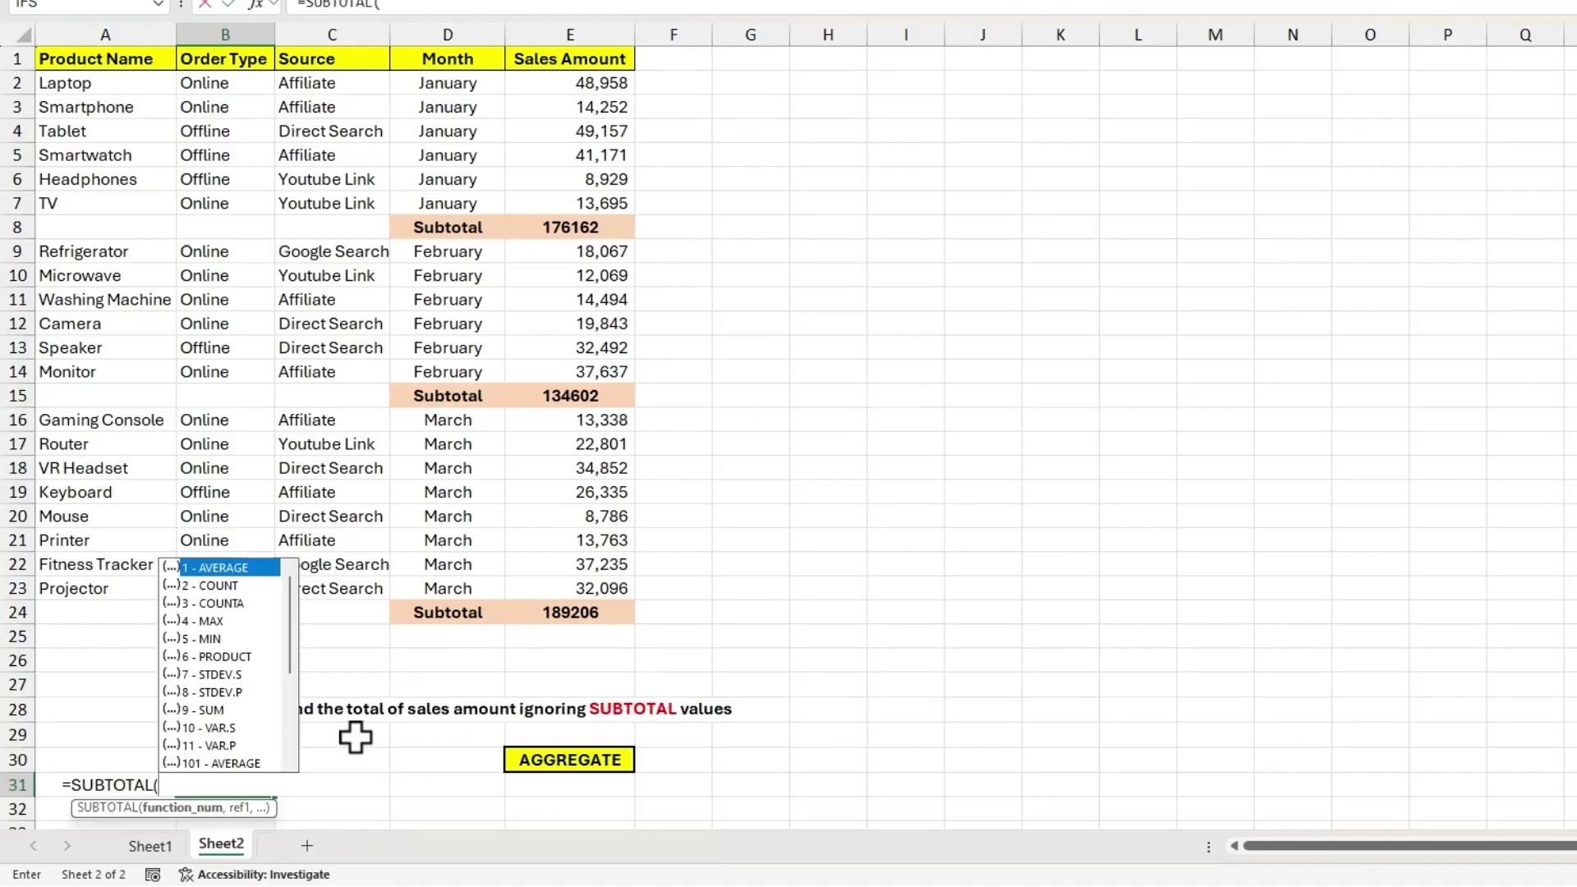
double_click(201, 707)
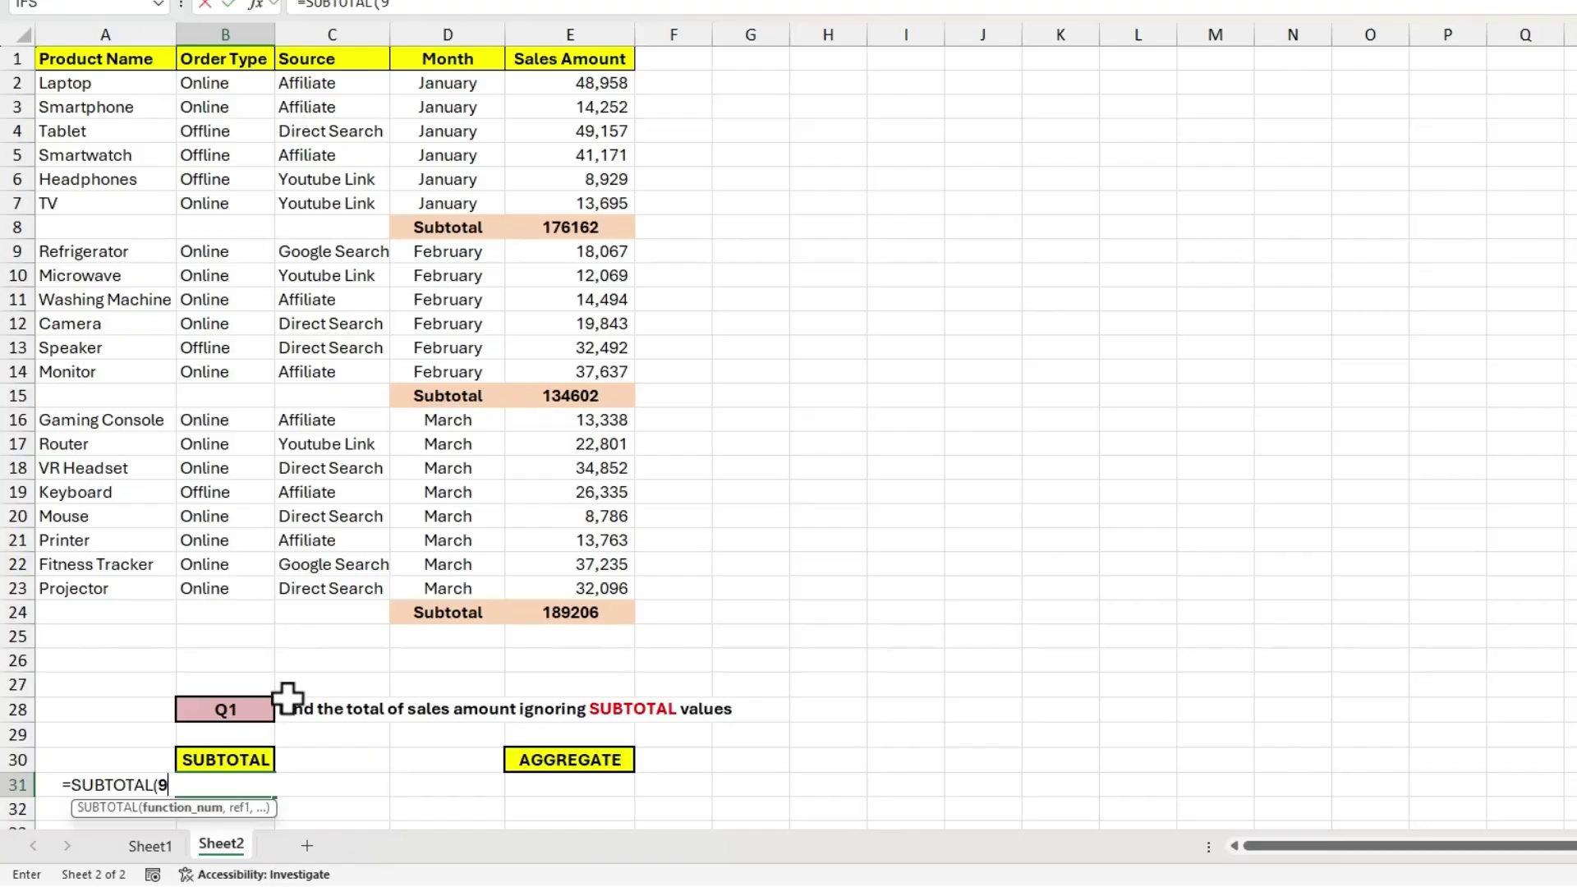
type(",")
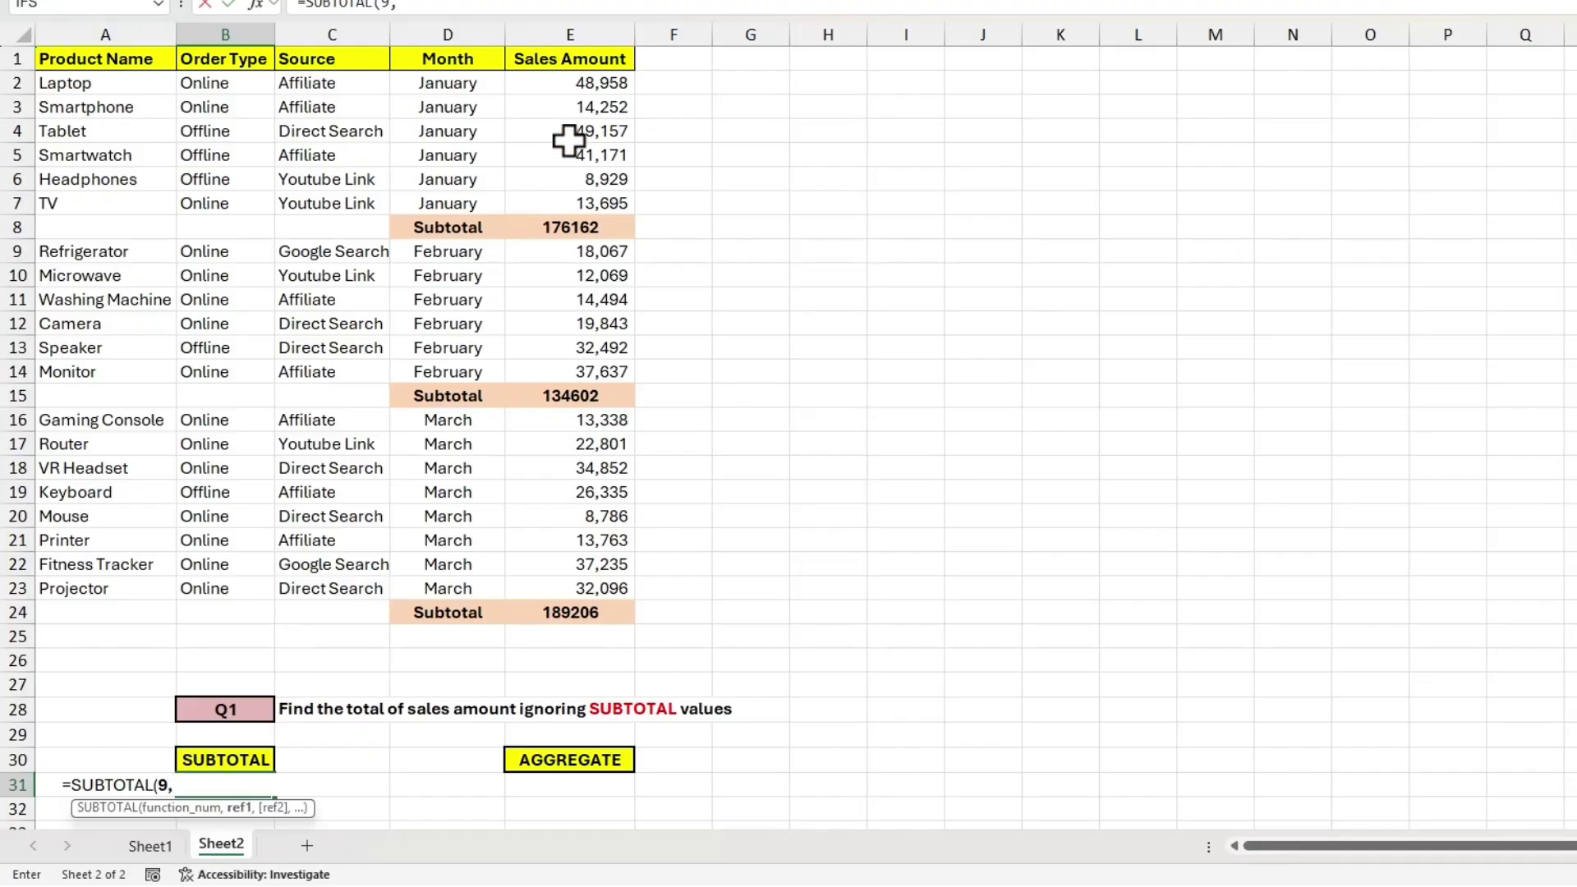
left_click_drag(579, 82, 580, 607)
type(")")
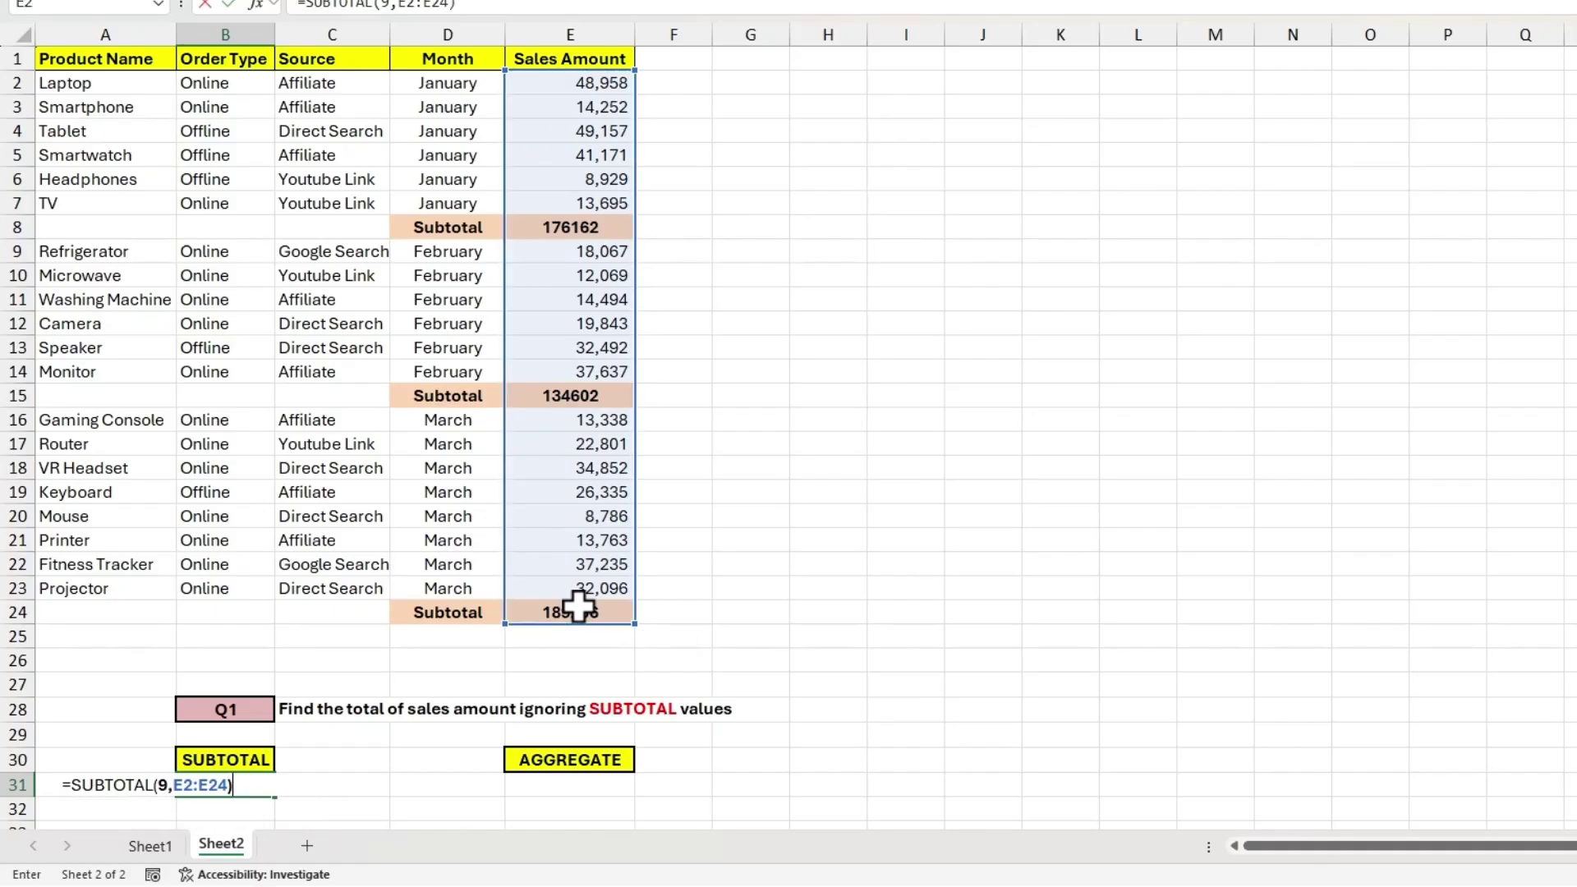
key("Return")
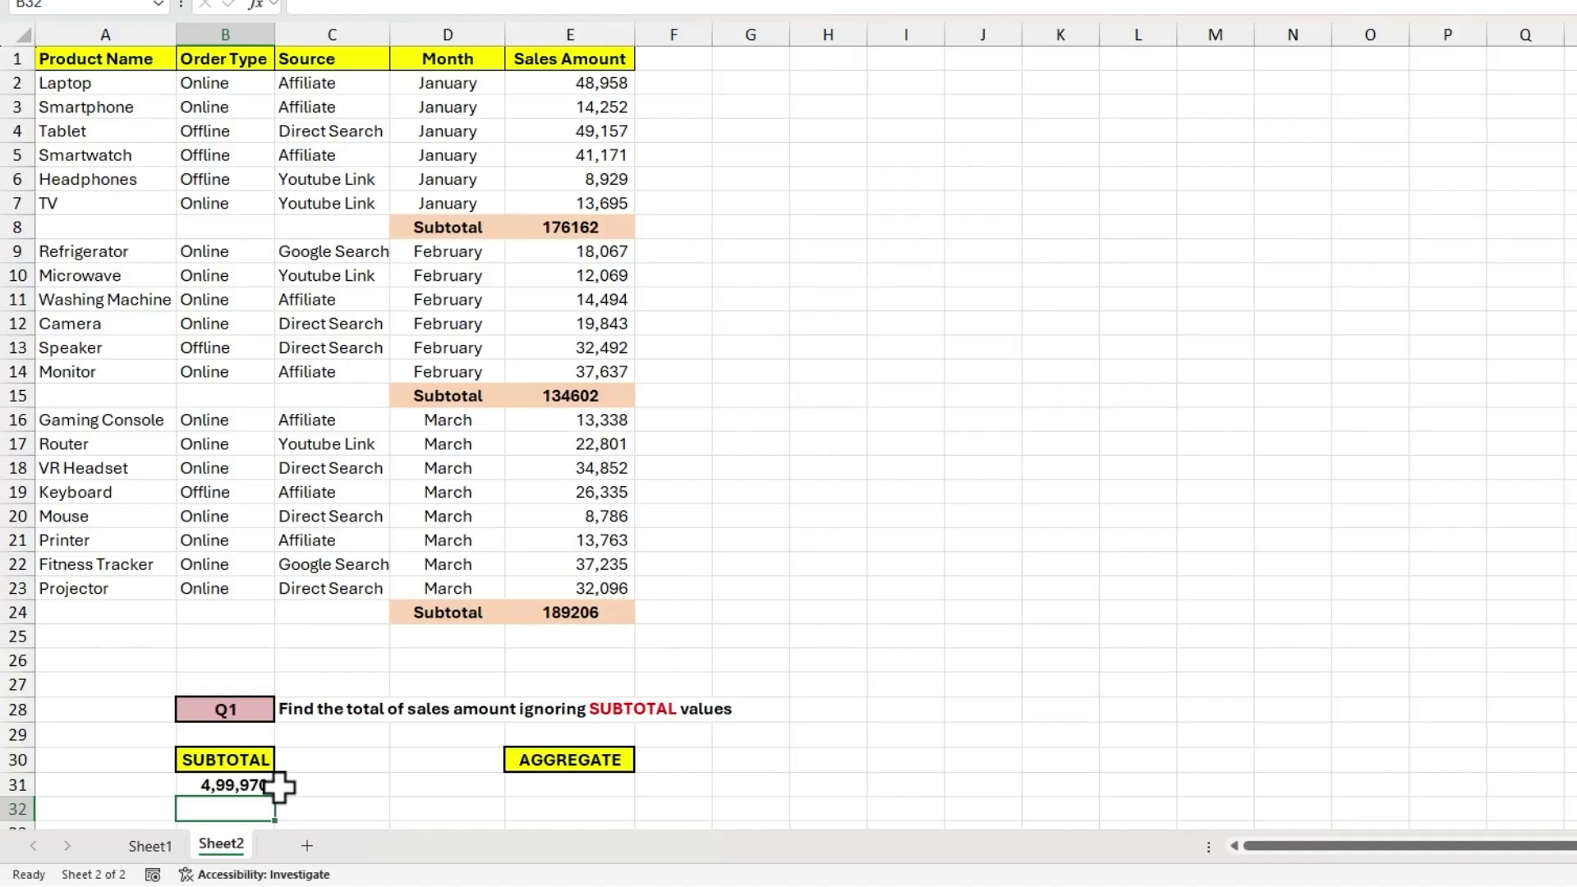
Examine the sales range E2:E24 and its three nested subtotal cells E8, E15 and E24.
left_click_drag(580, 85, 588, 610)
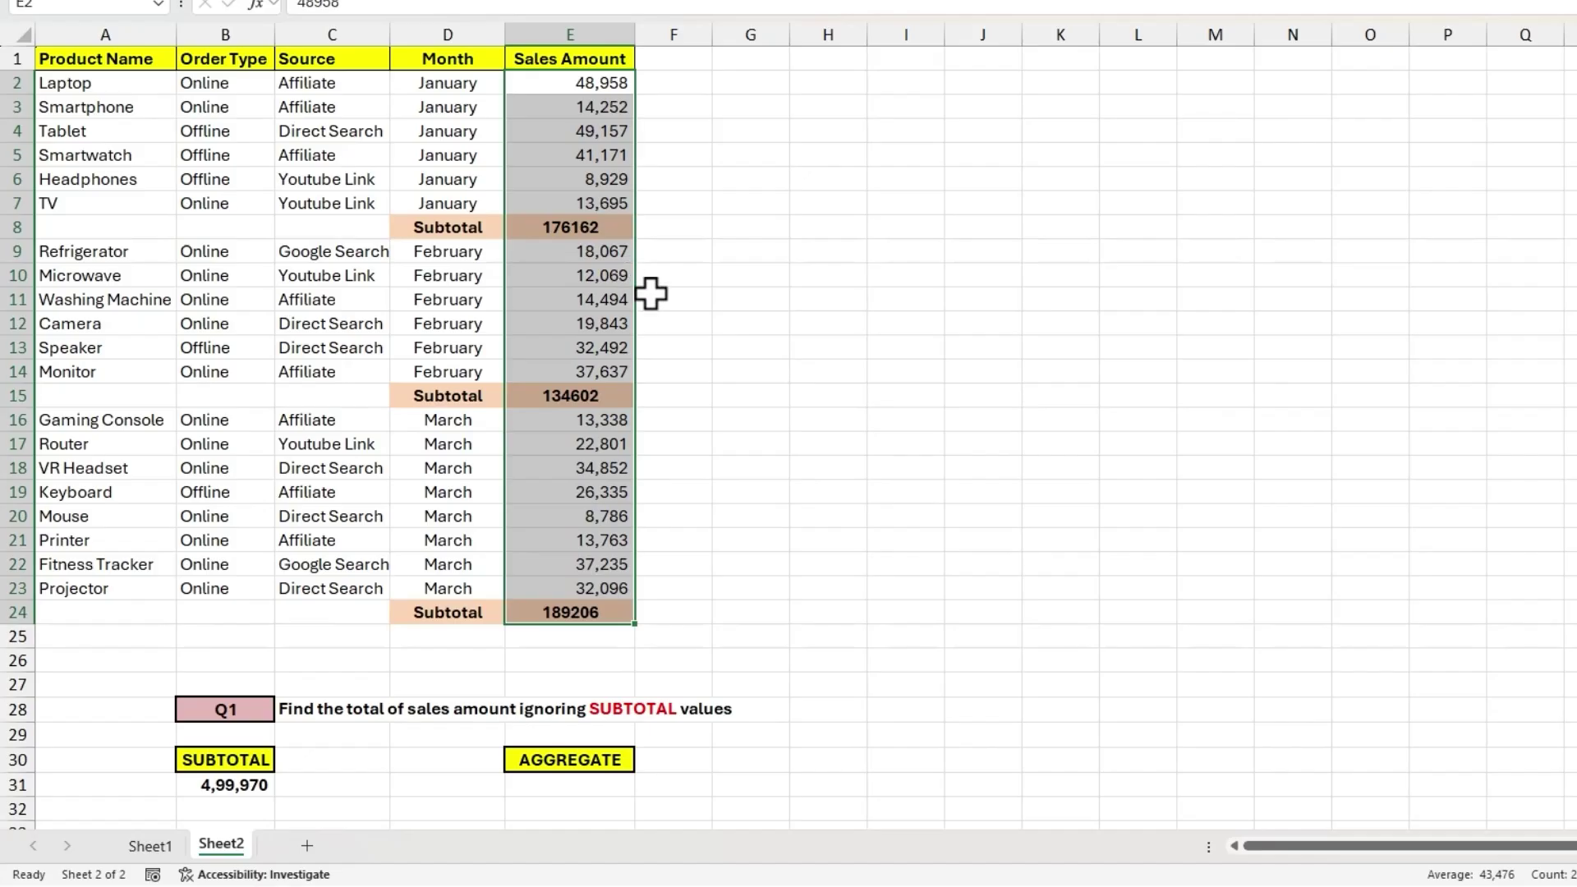
left_click(605, 225)
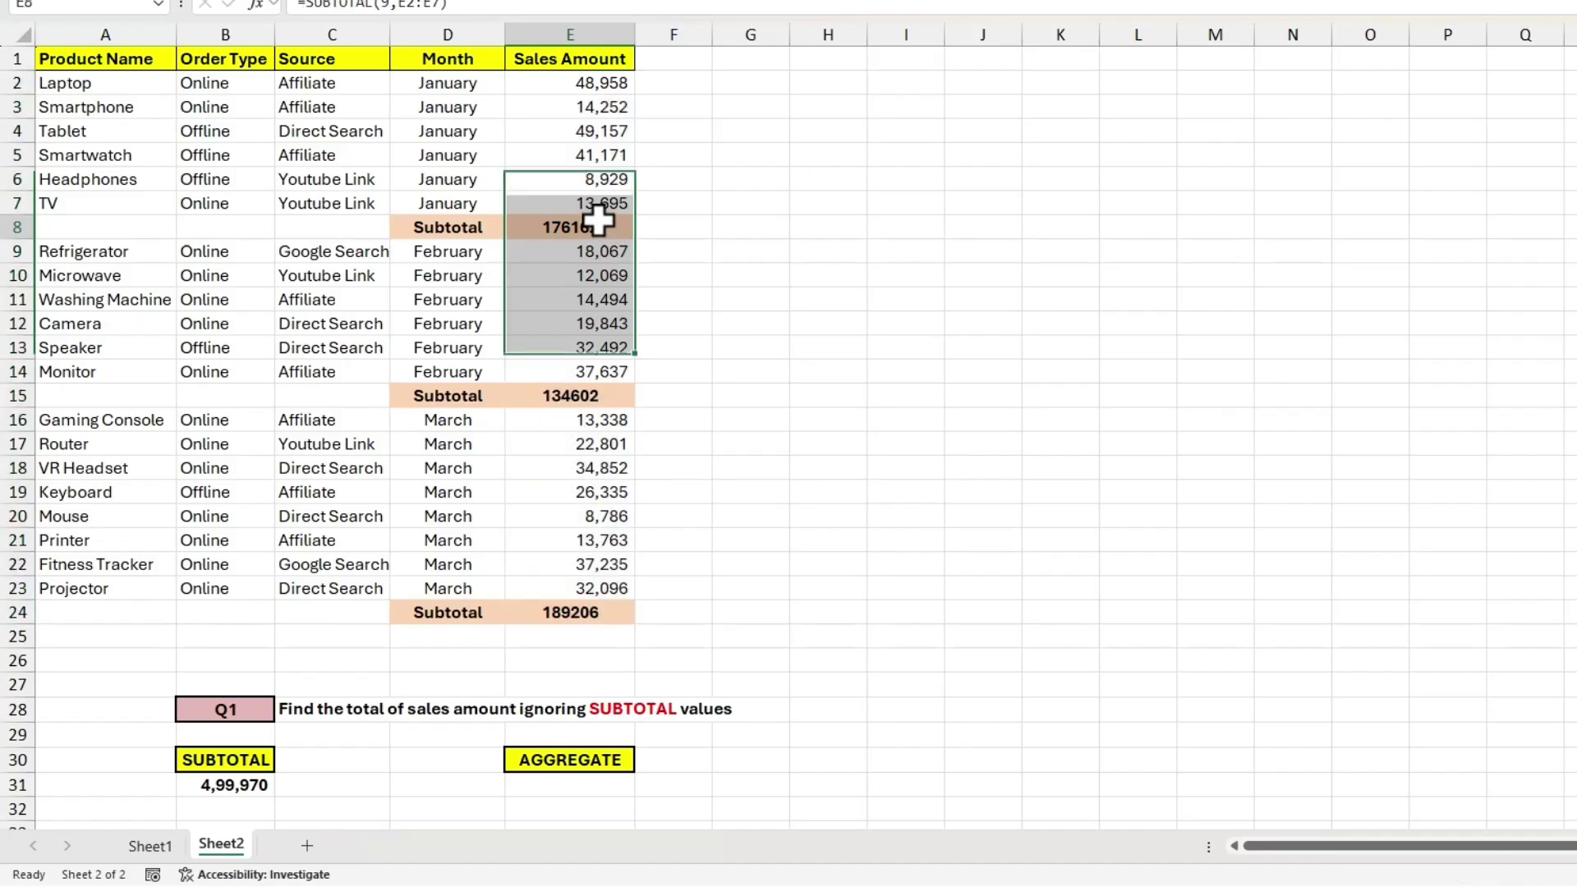
left_click(594, 398, "ctrl")
left_click(567, 611, "ctrl")
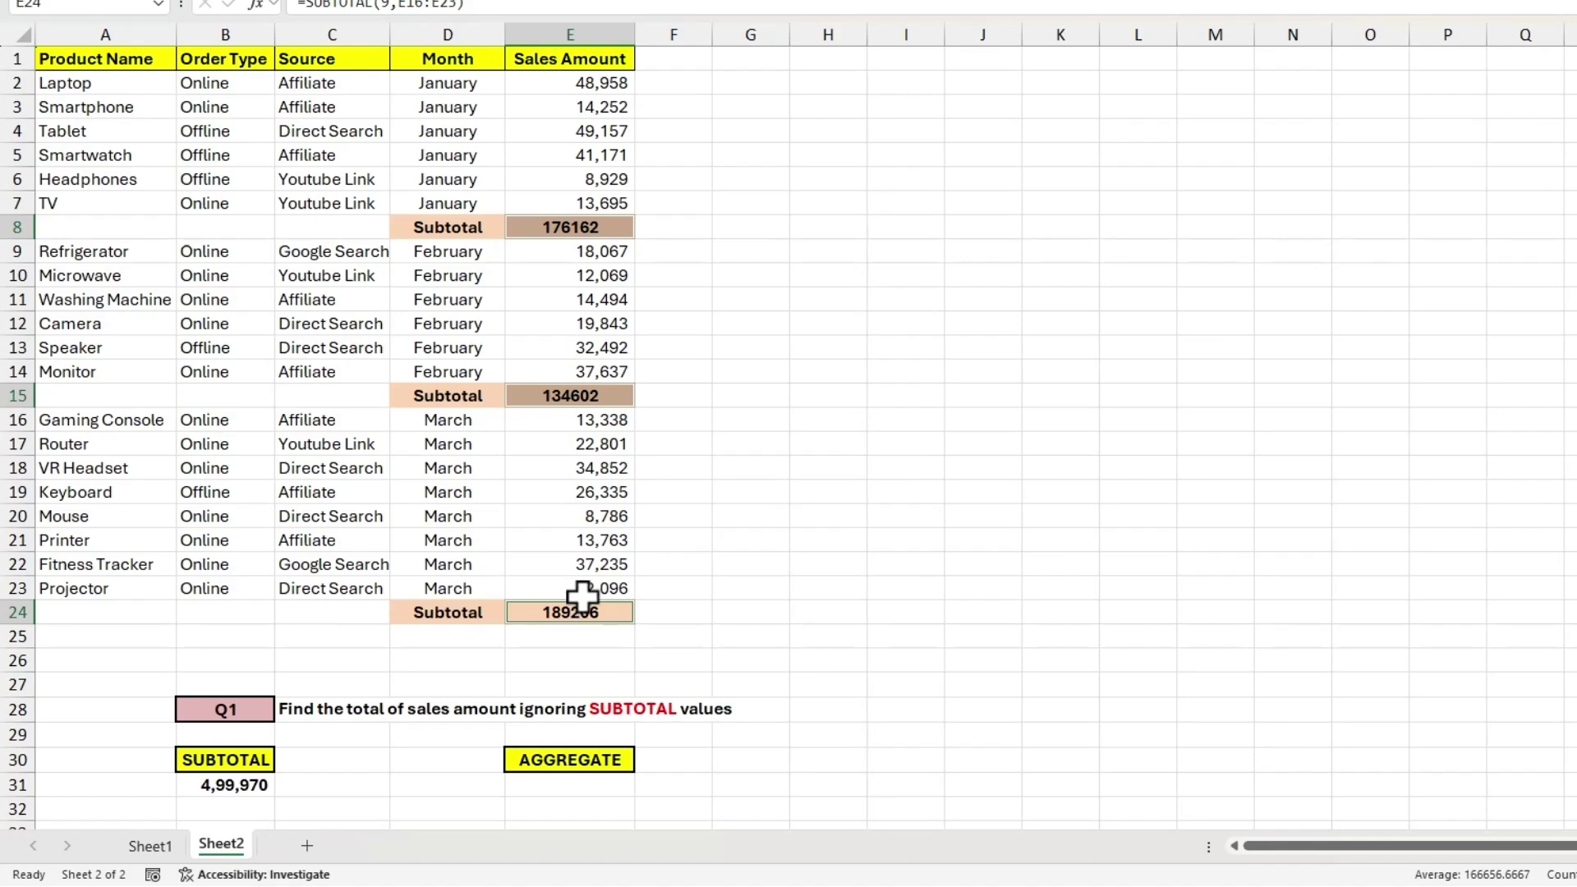
left_click(584, 572)
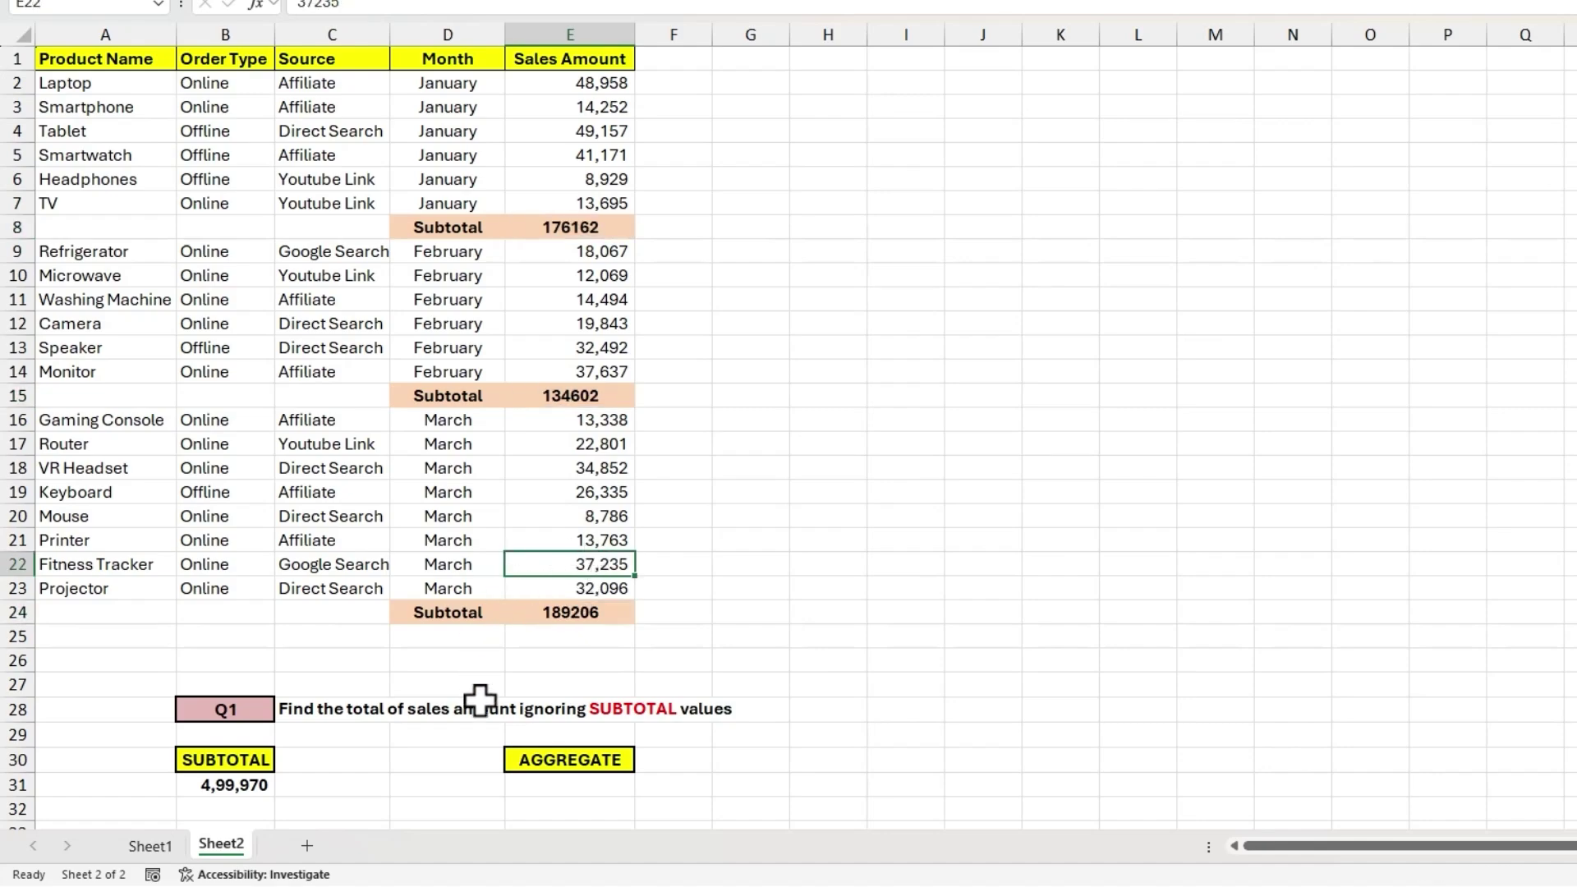
Enter =AGGREGATE(9,0,E2:E24) in E31 to sum the sales amounts while ignoring nested SUBTOTAL and AGGREGATE functions.
left_click(567, 785)
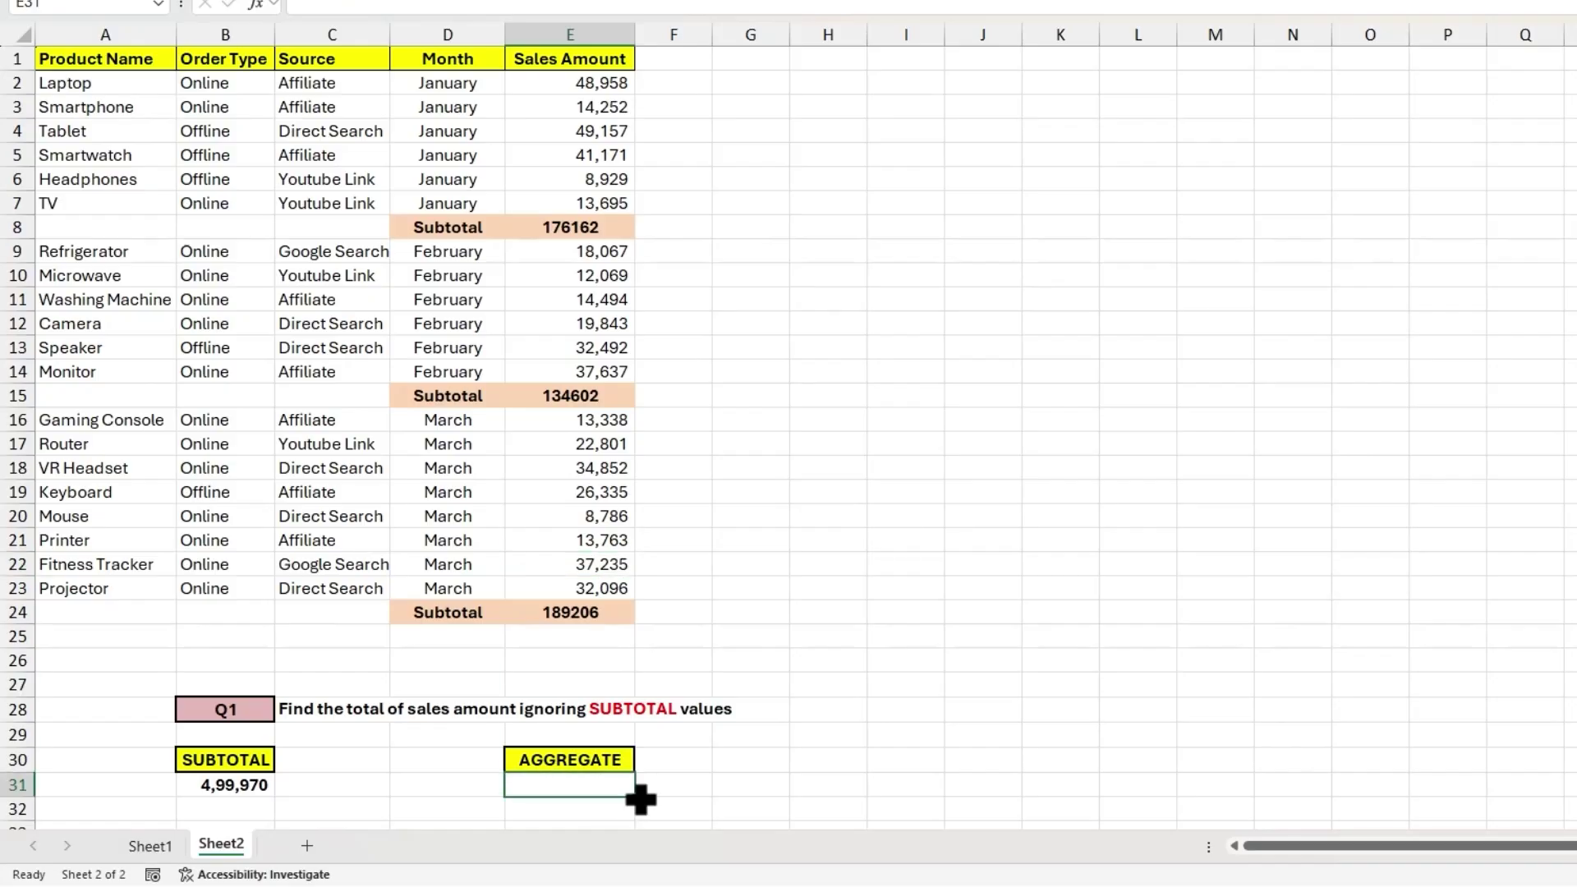
type("=aggr")
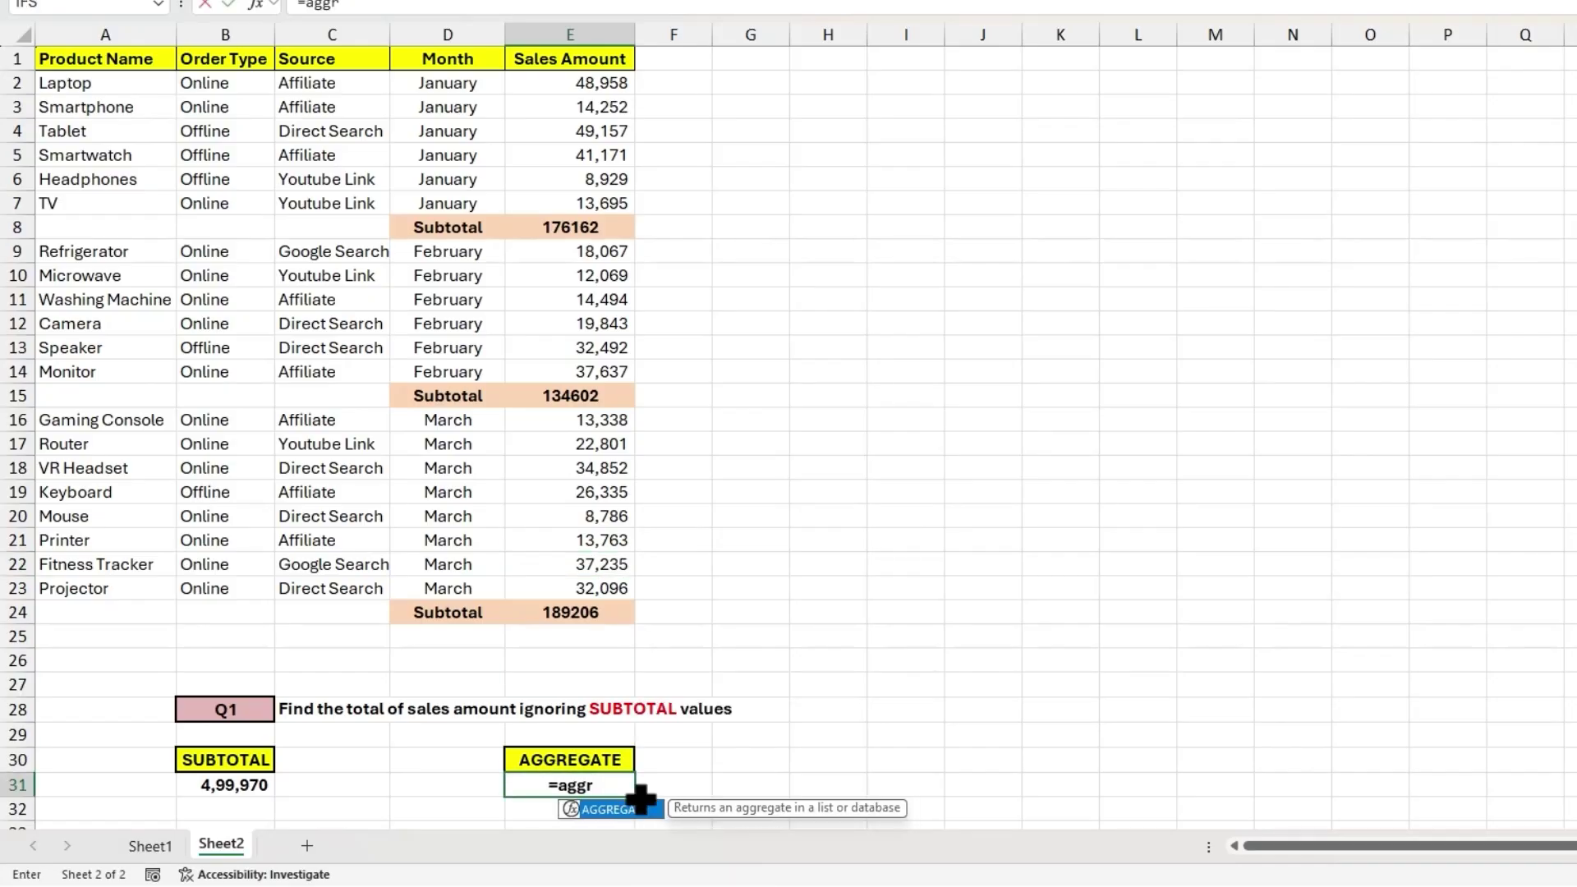
key("Tab")
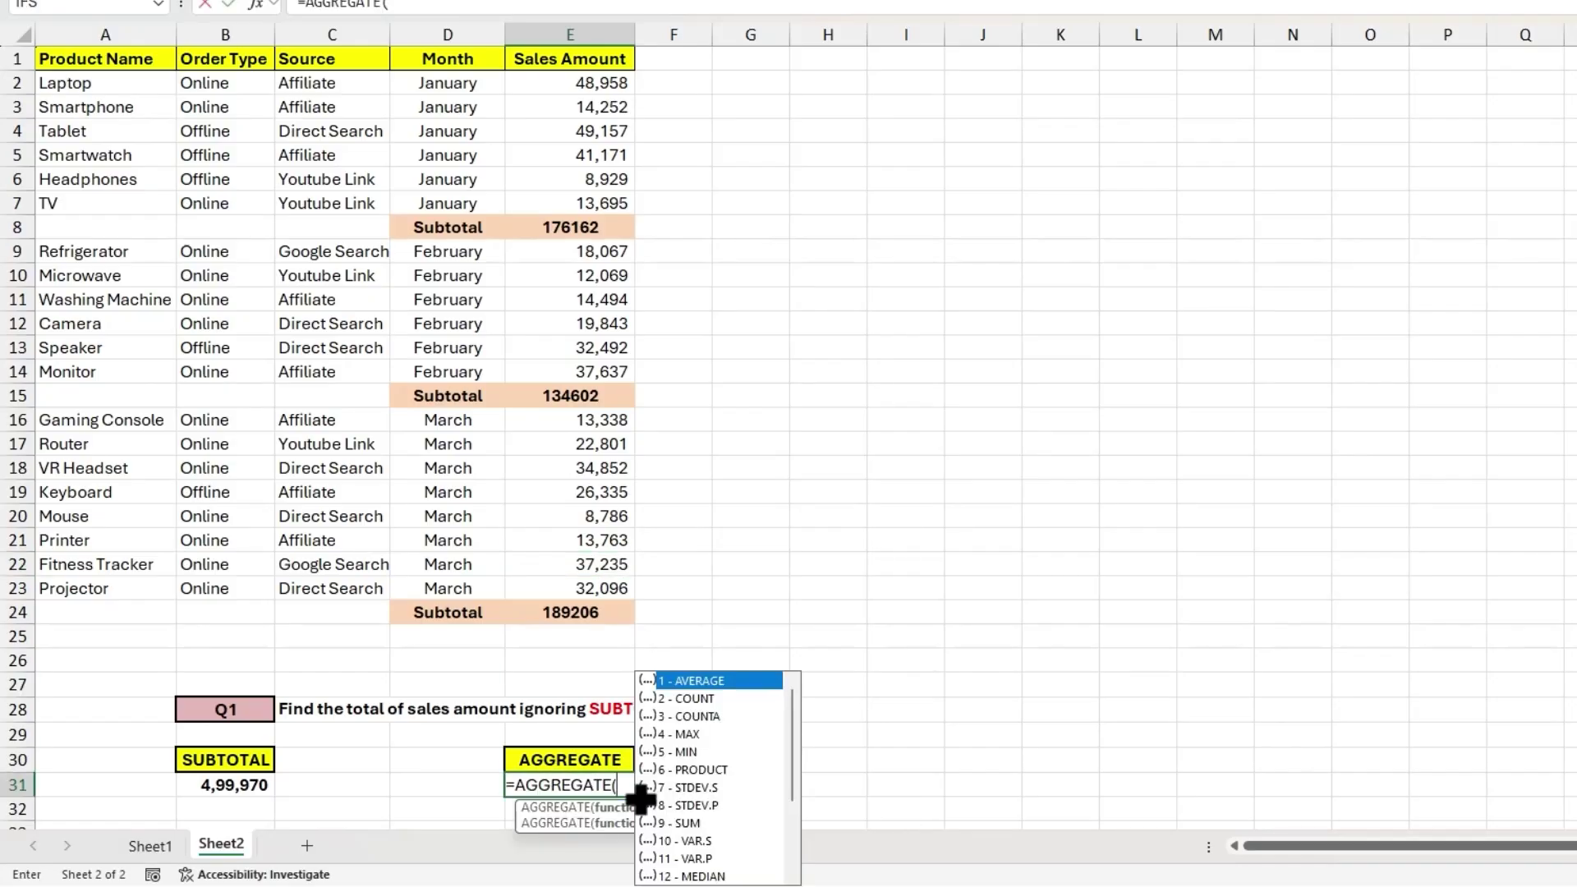
double_click(683, 821)
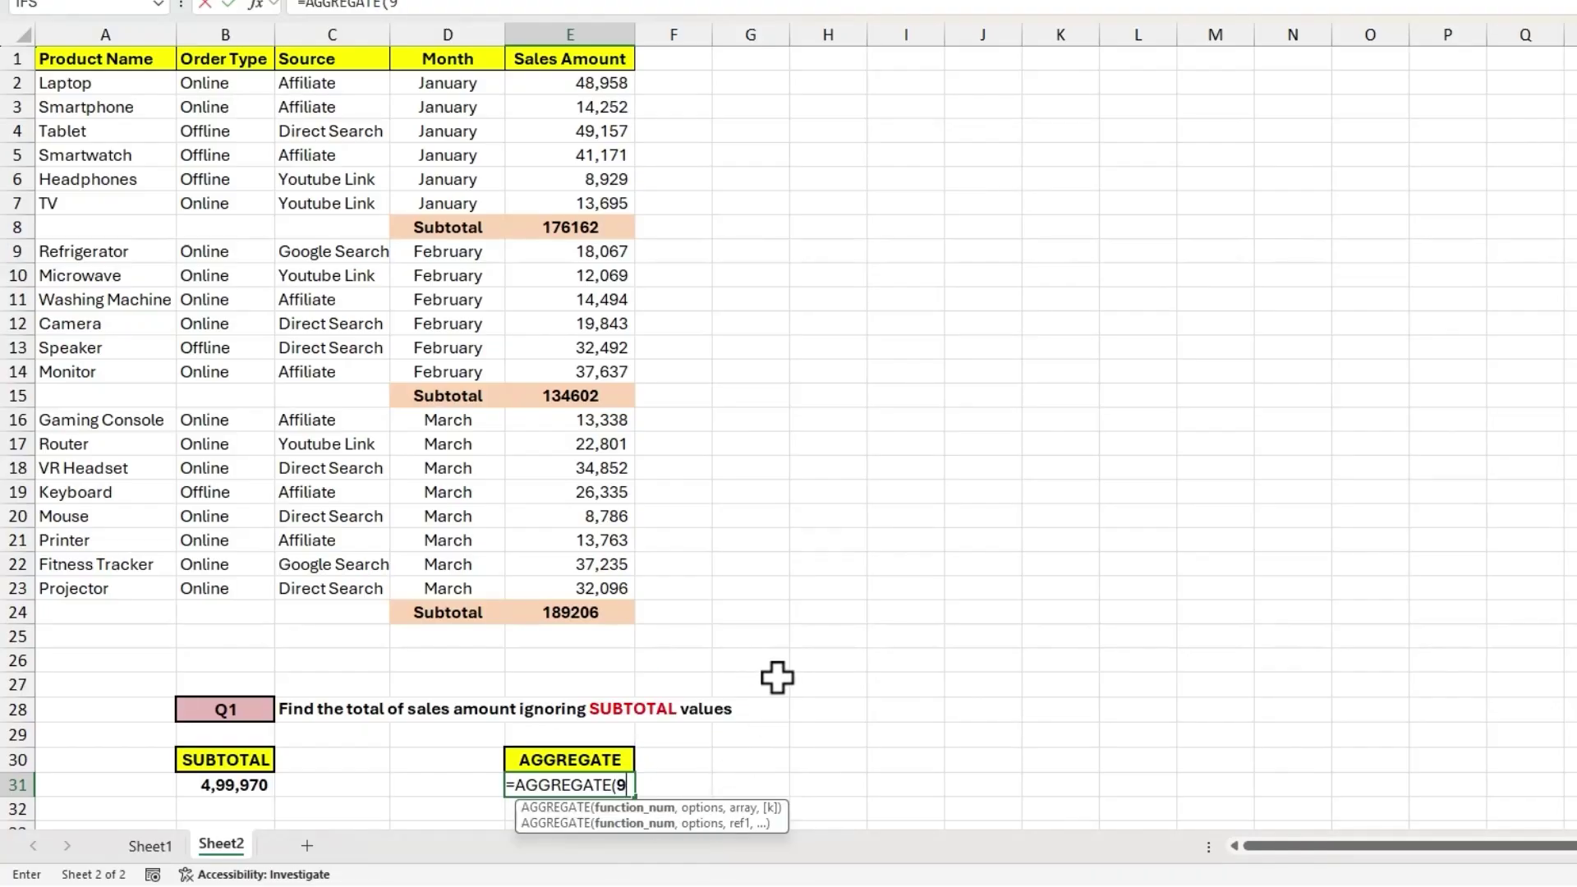
type(",")
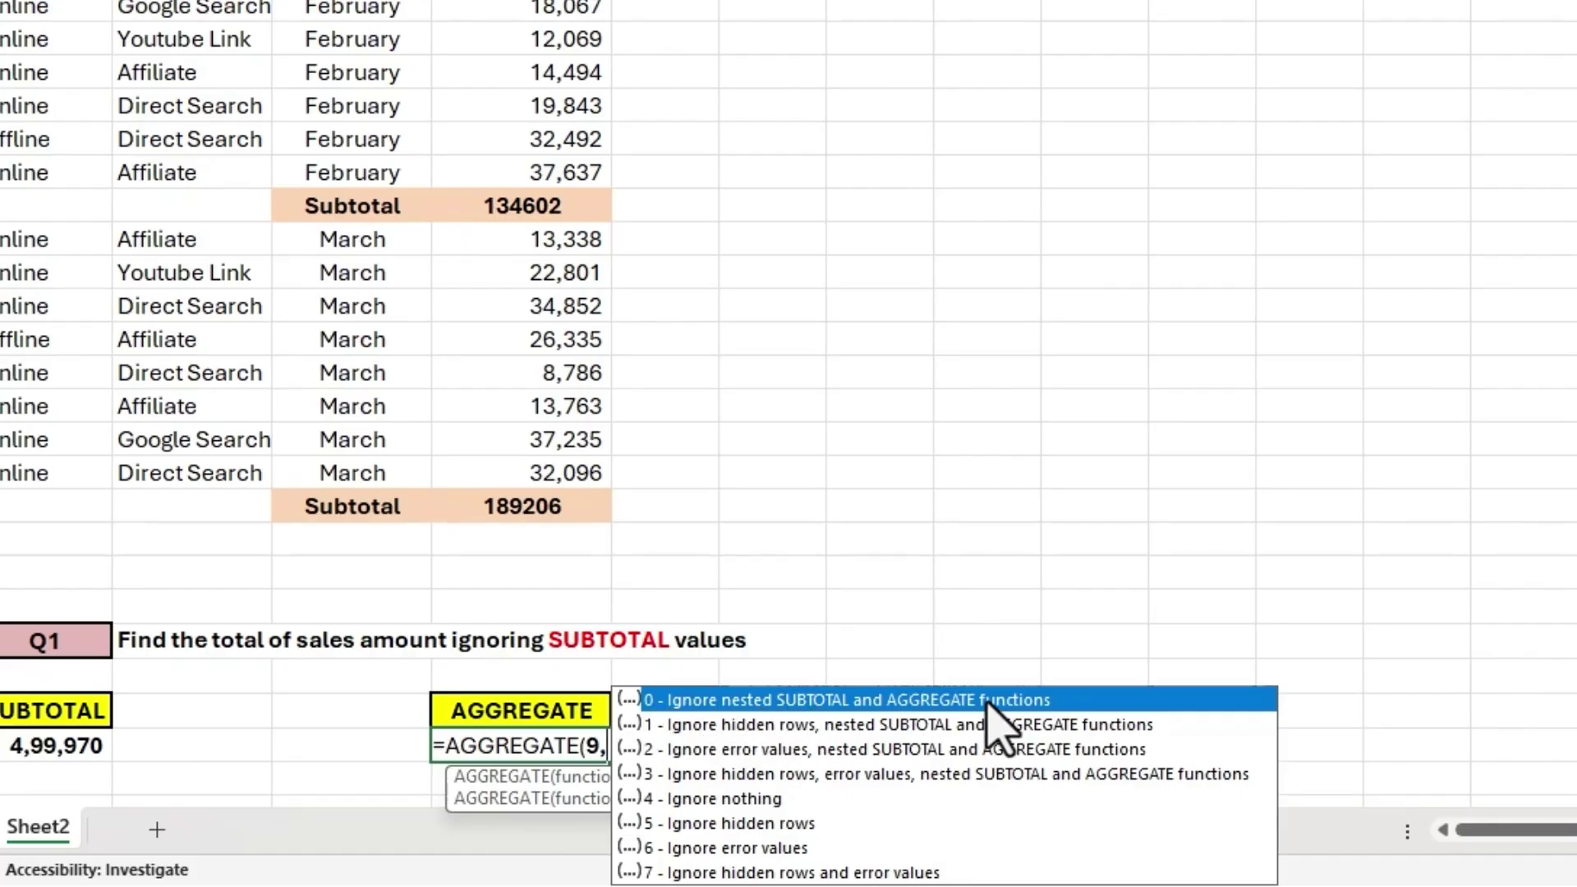
double_click(956, 700)
type(",")
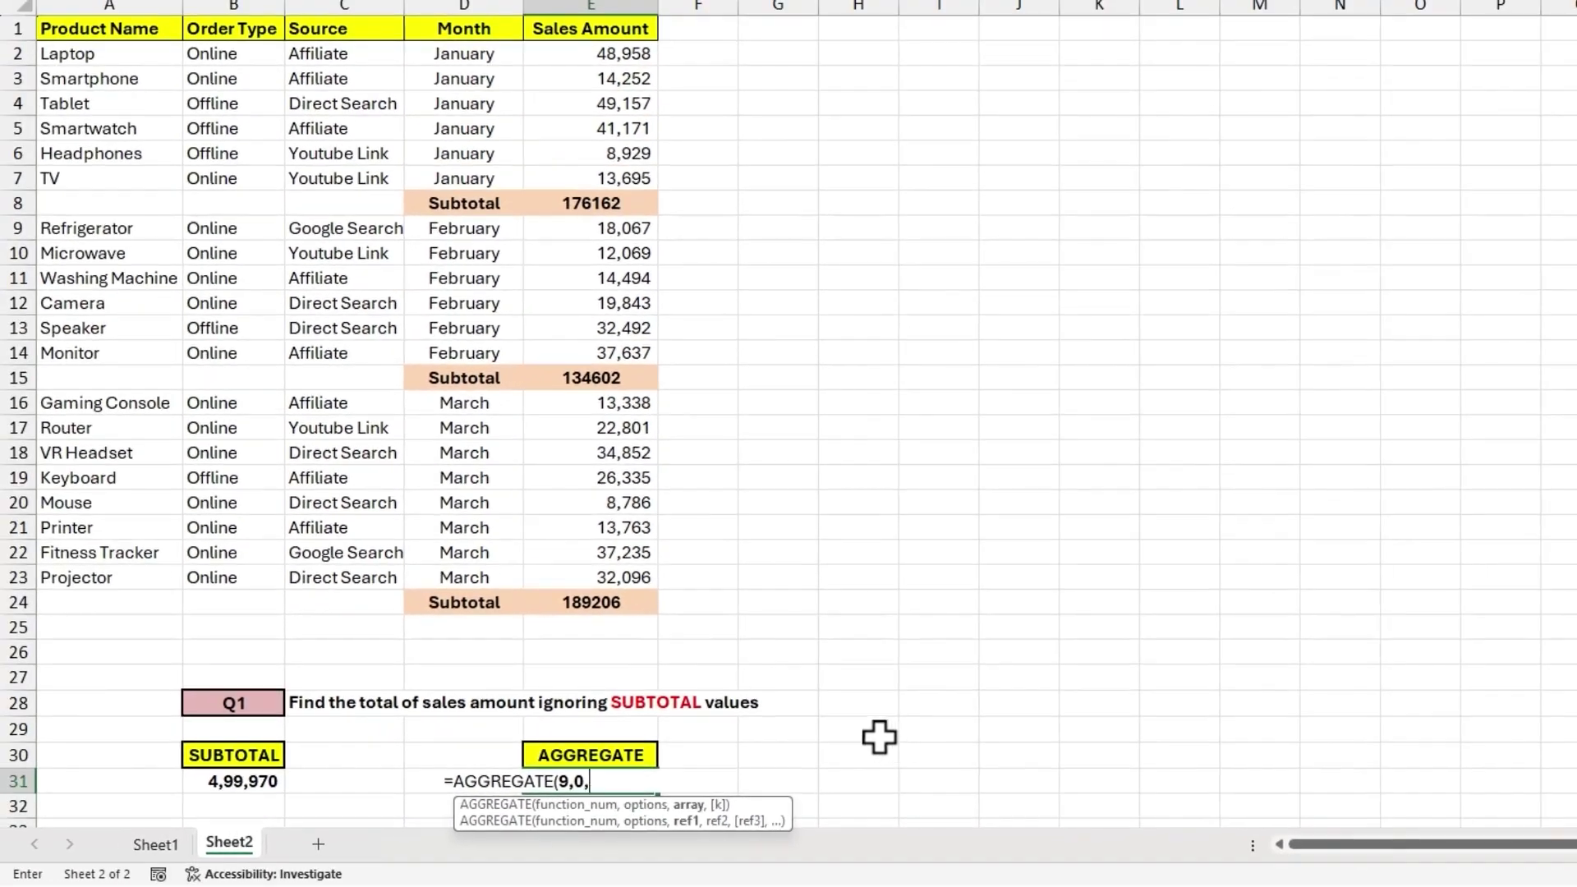
left_click(609, 56)
left_click_drag(609, 79, 572, 599)
type(")")
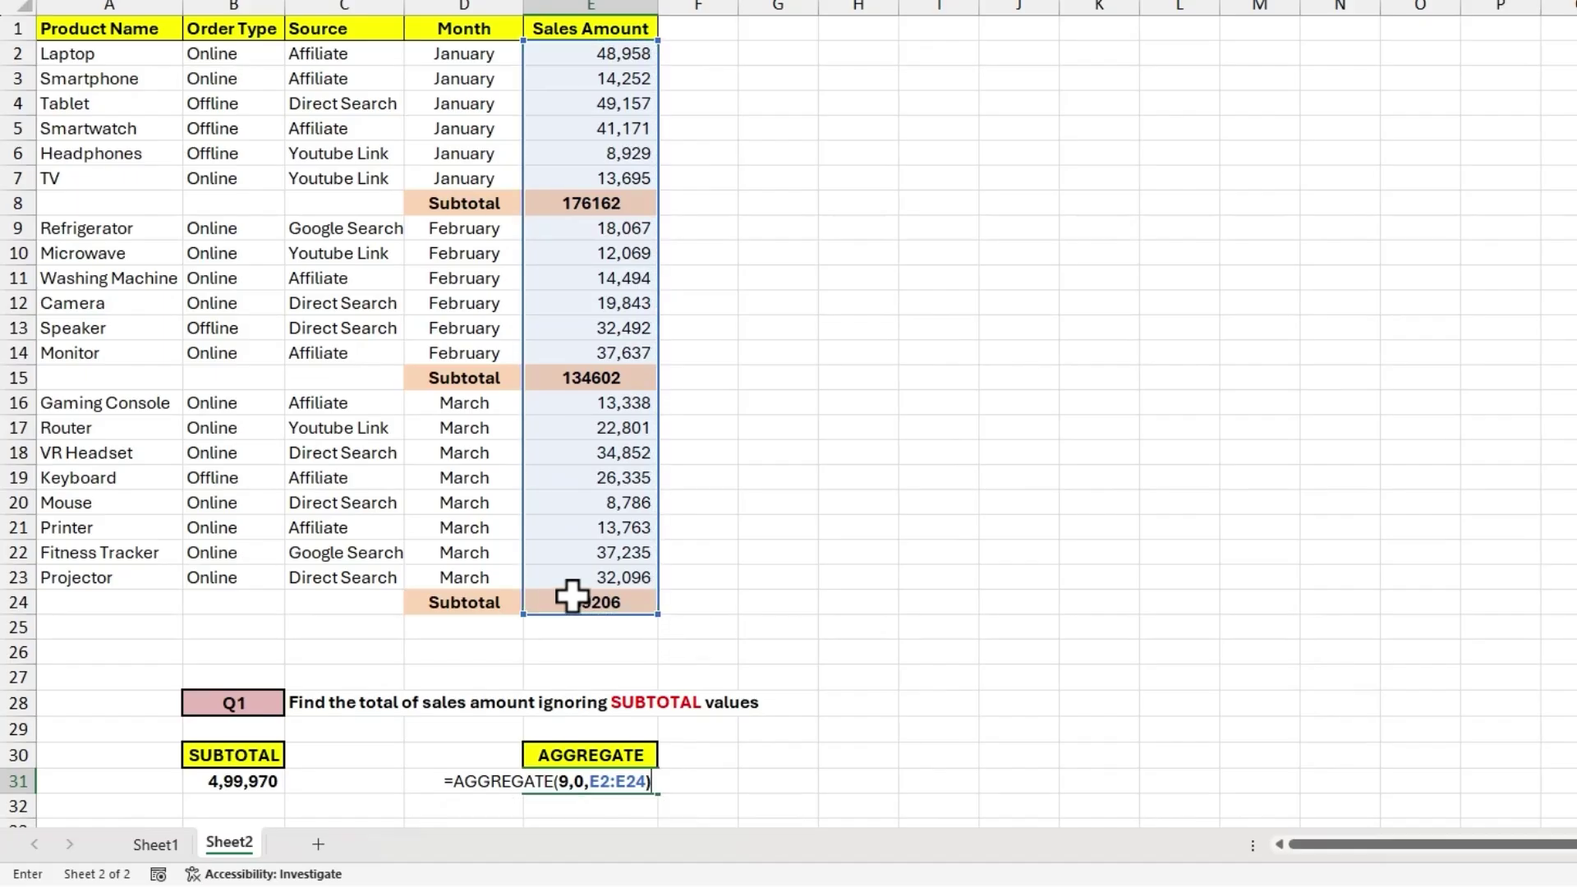
key("Return")
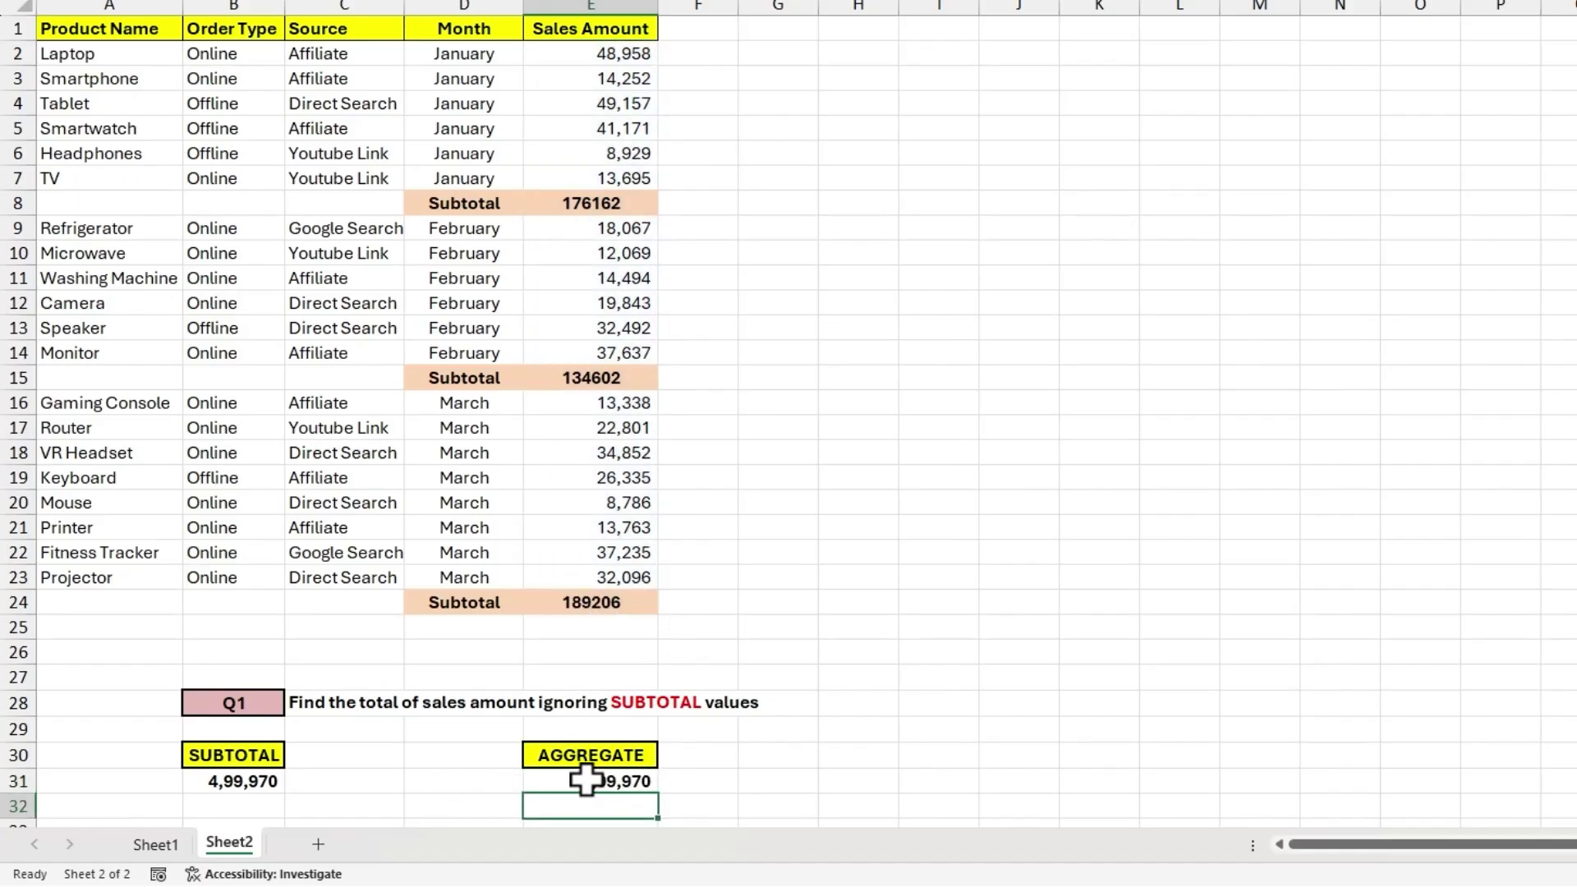
left_click(670, 675)
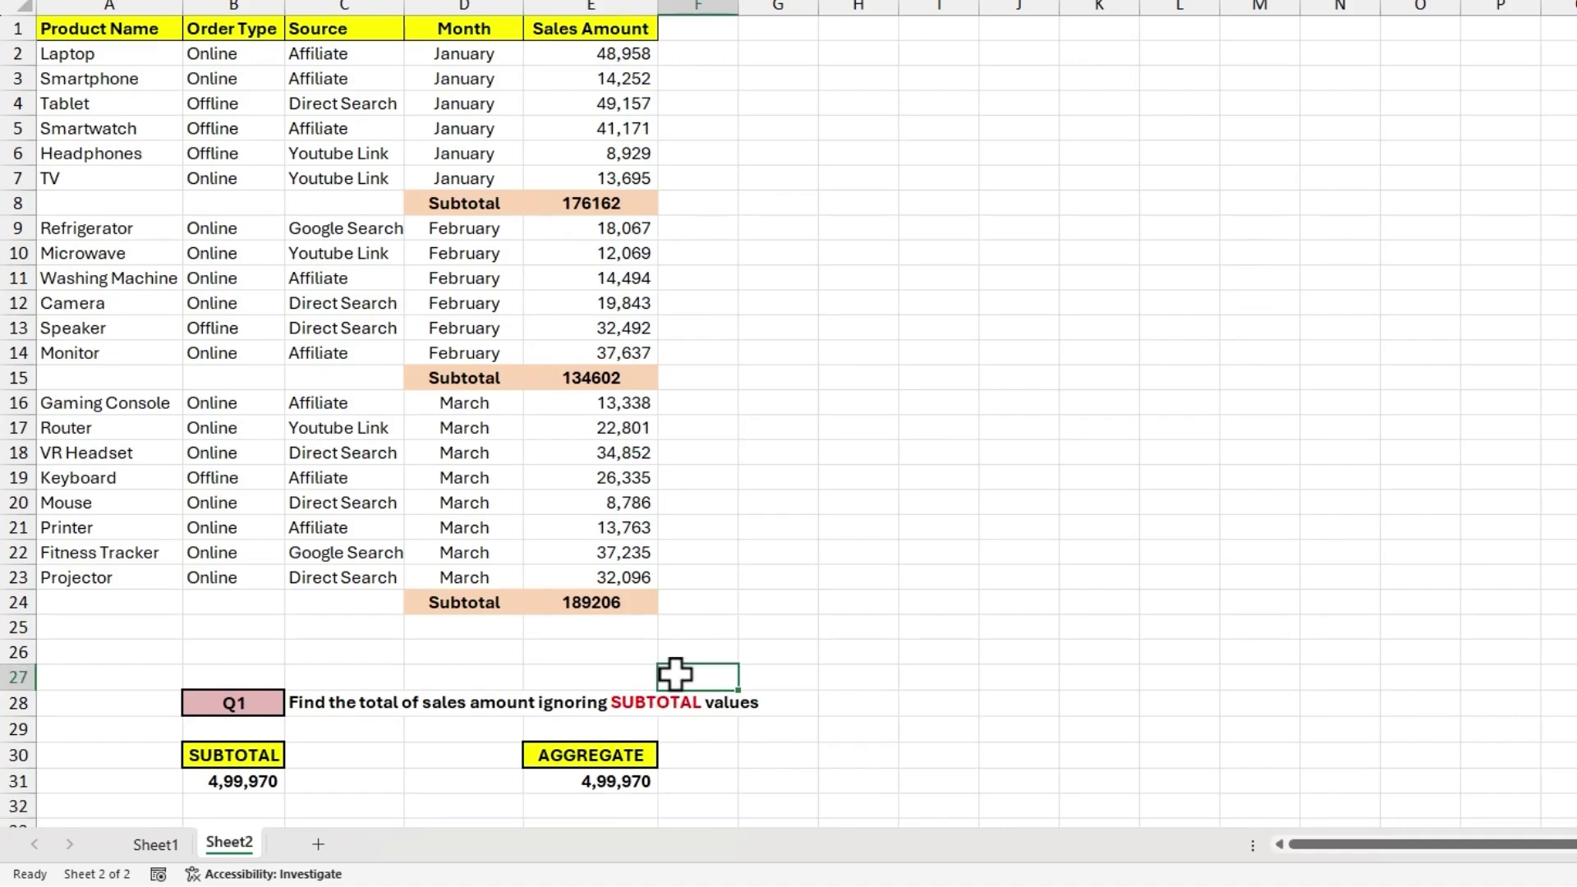